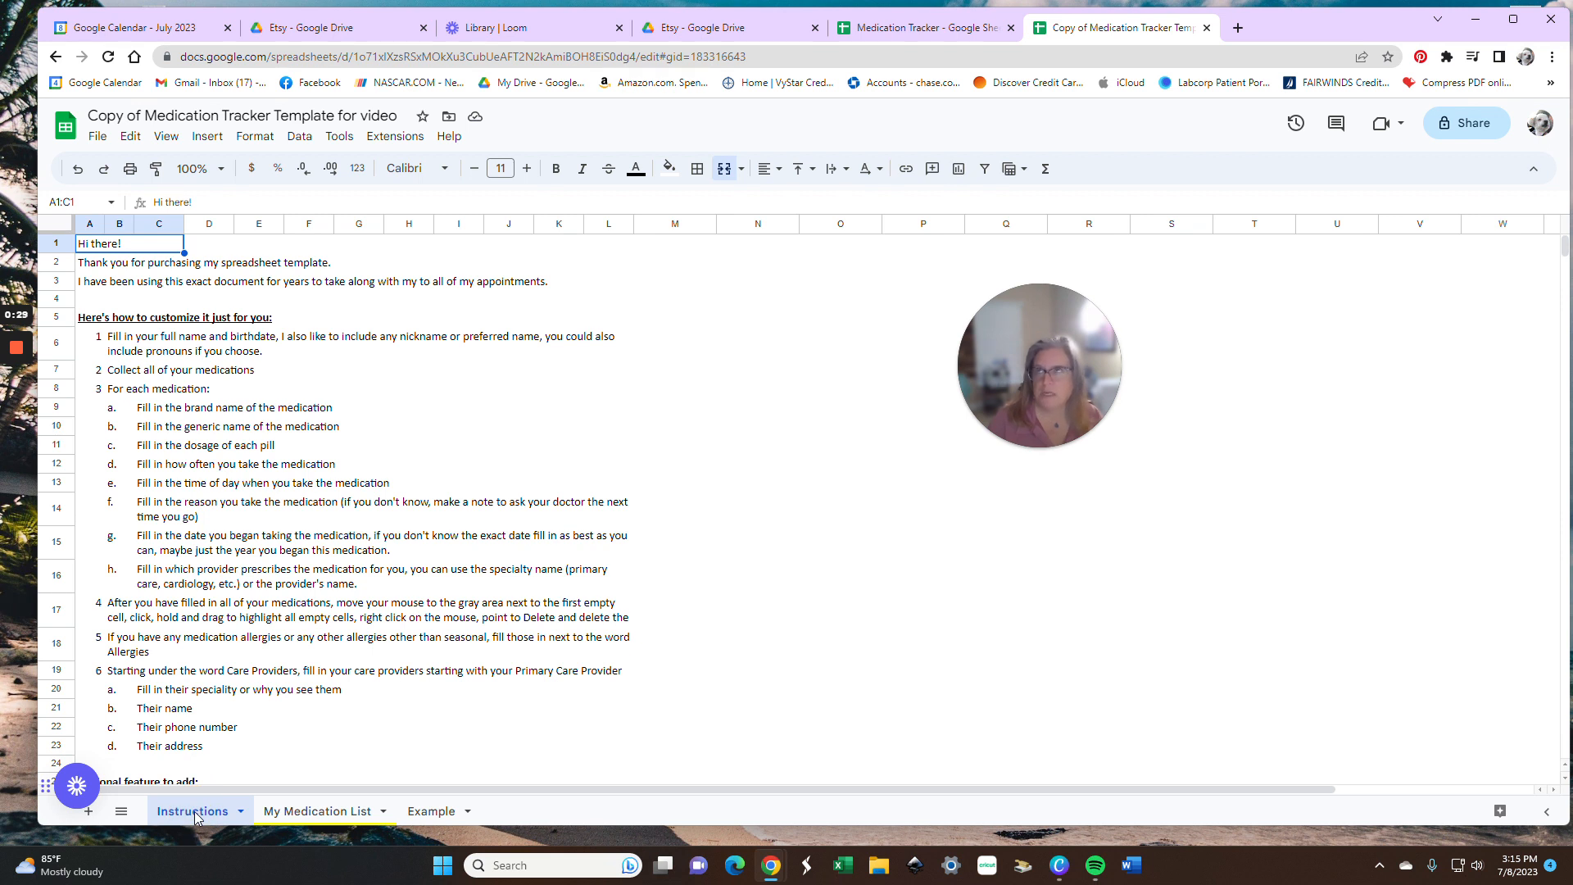
Step: On the My Medication List sheet, replace the heading placeholder with the patient's name and date of birth
click(318, 812)
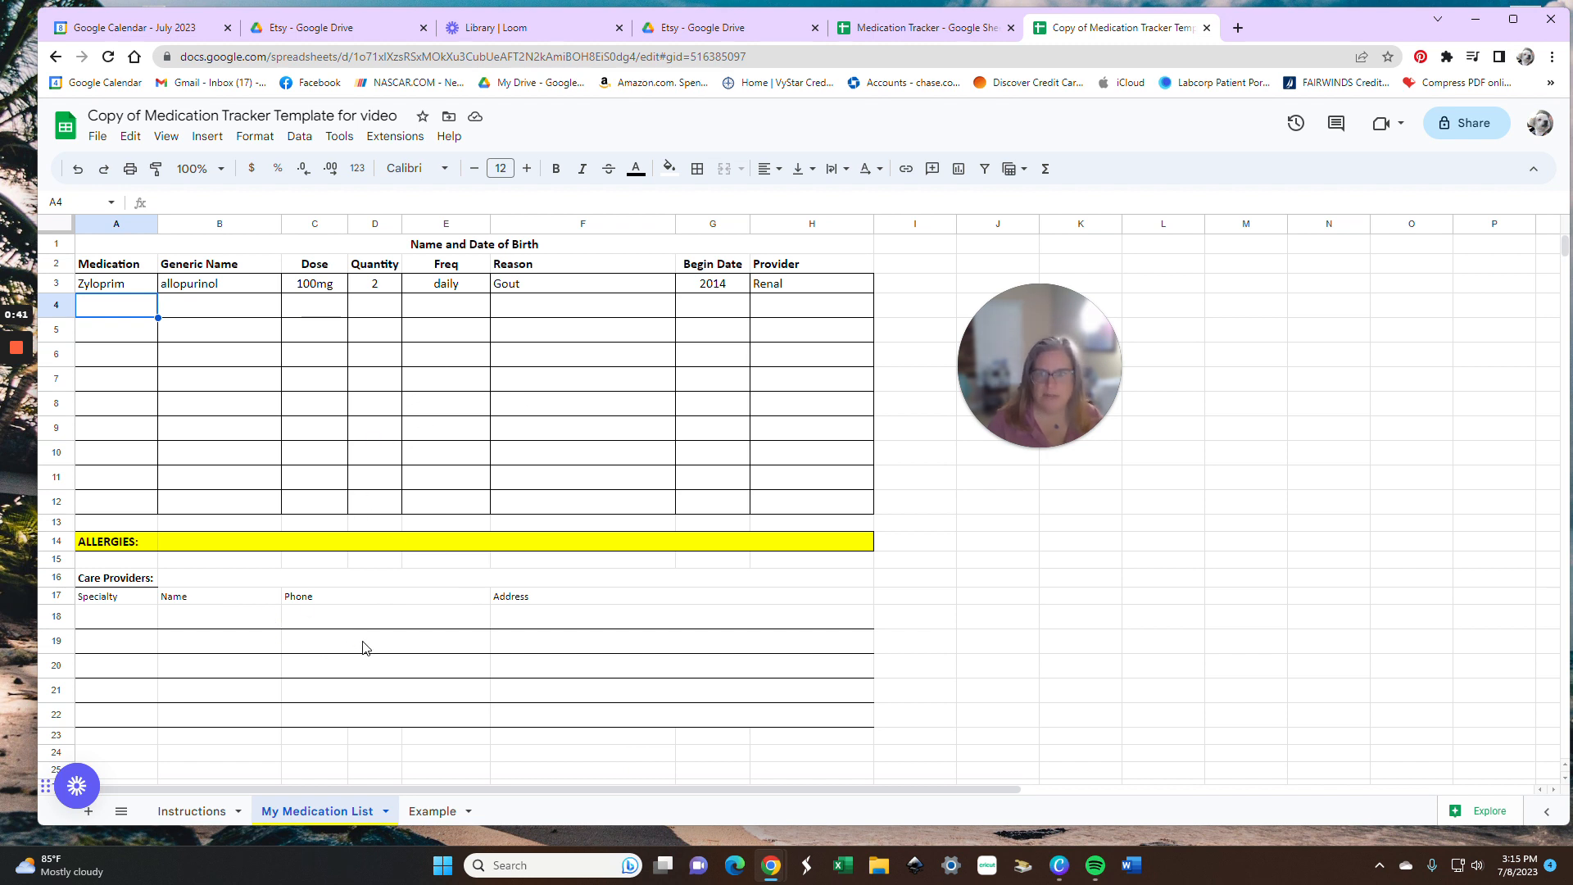
click(424, 812)
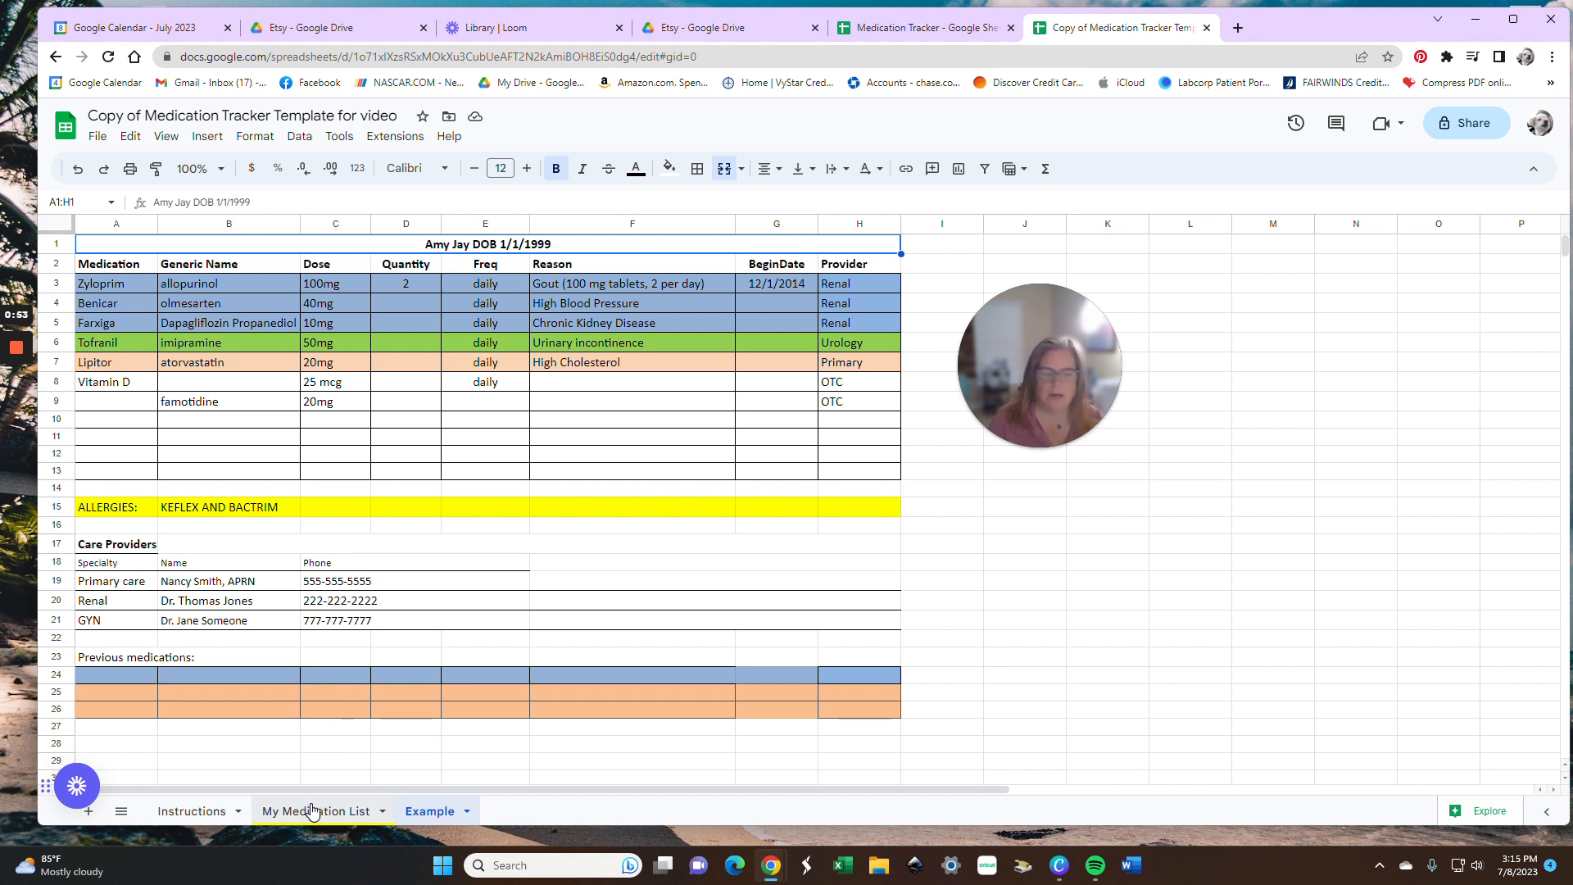
click(313, 812)
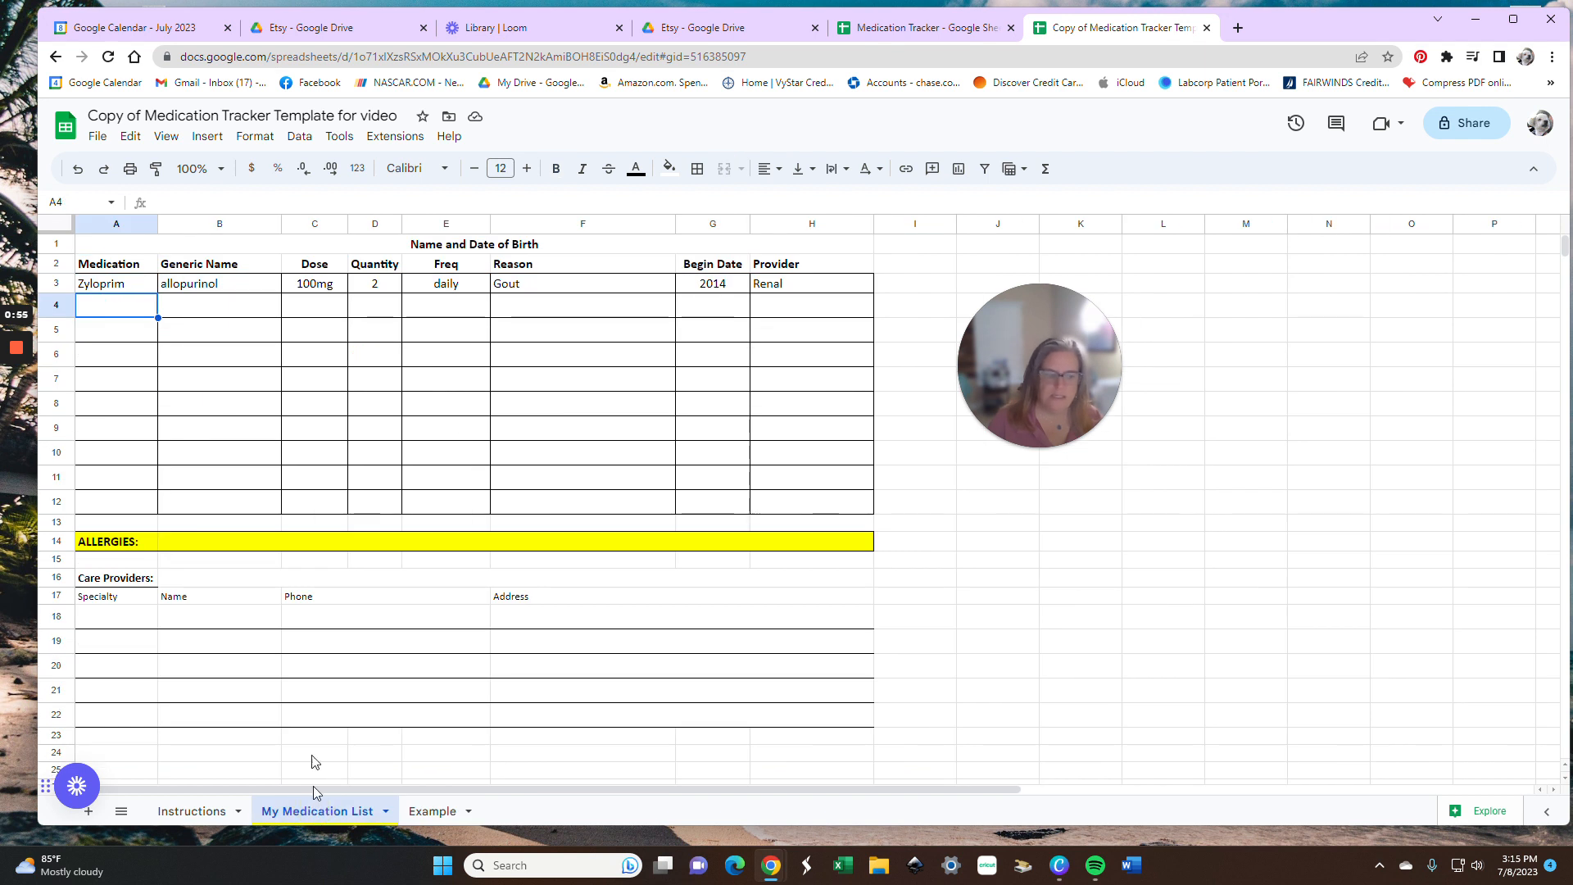
click(417, 246)
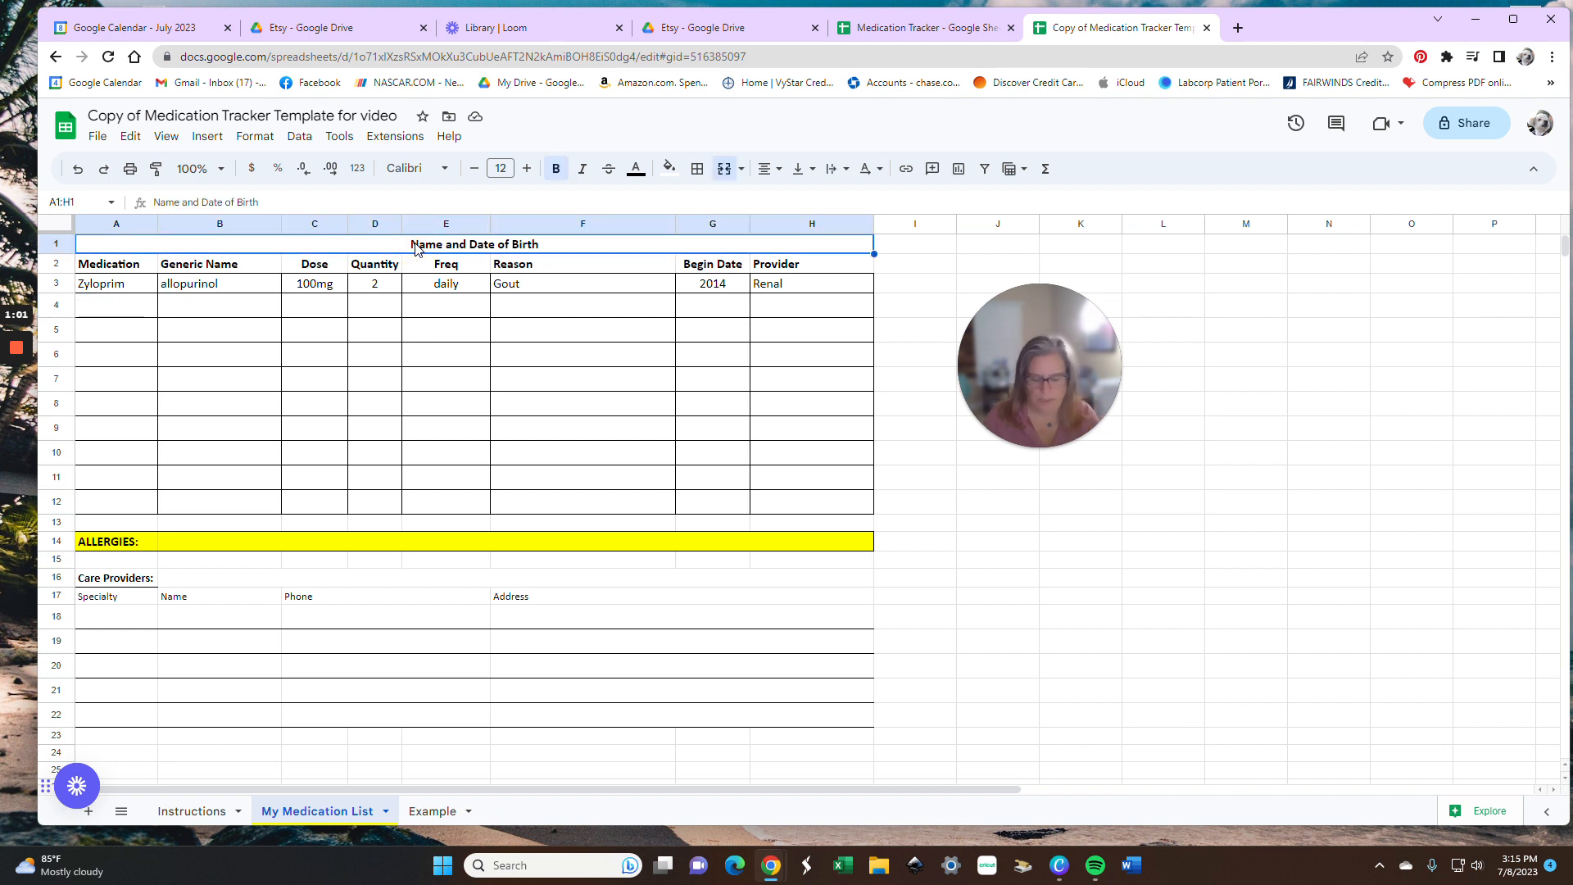
text(Amy Jay 1/1/99)
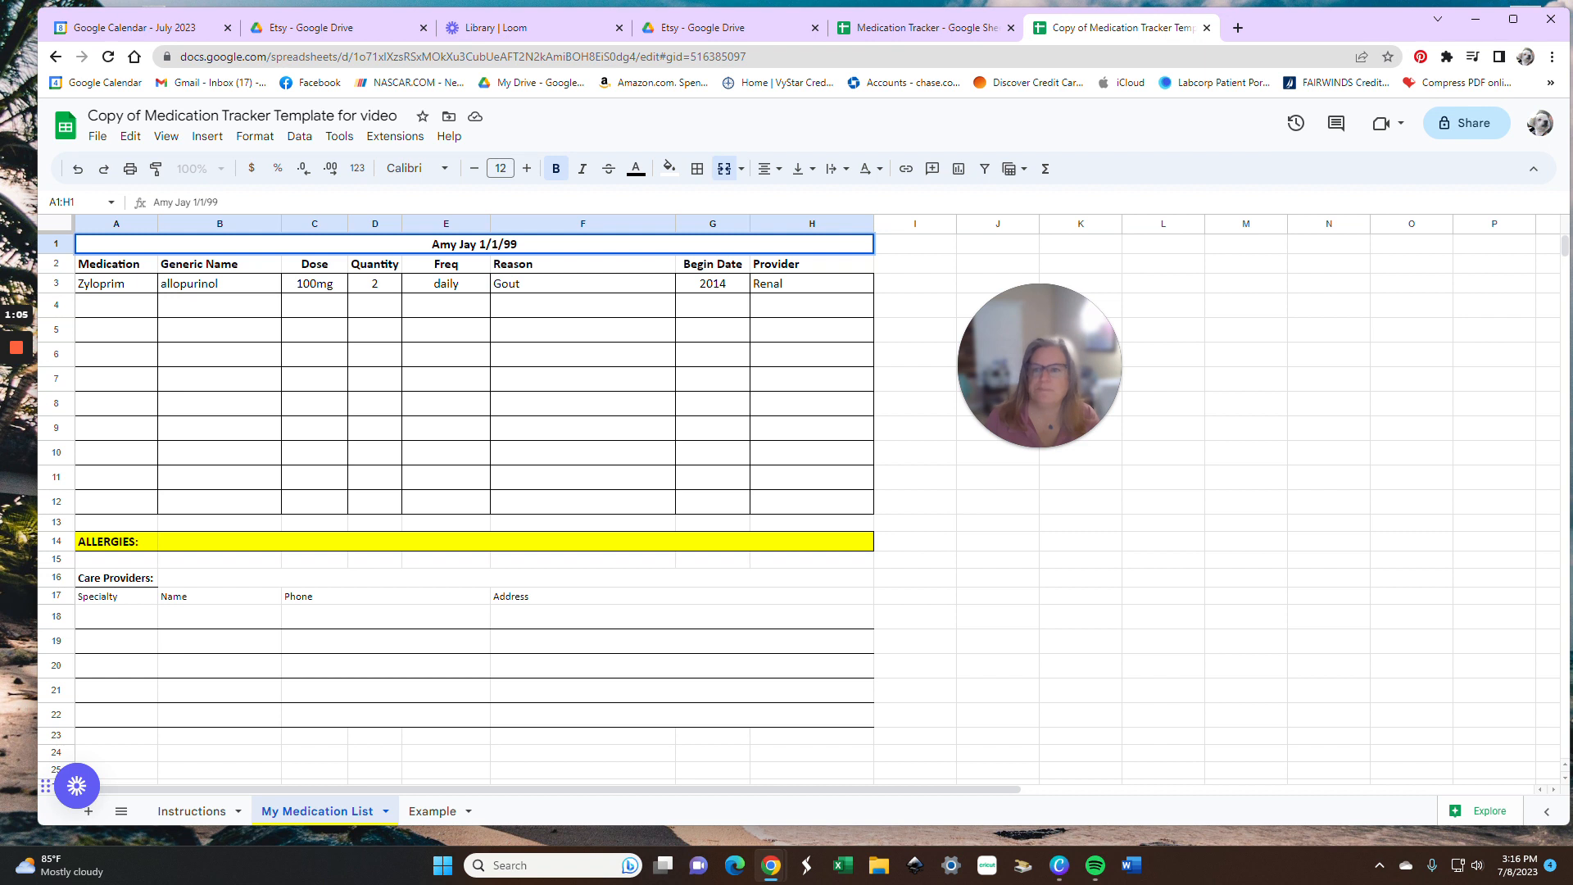
key(Return)
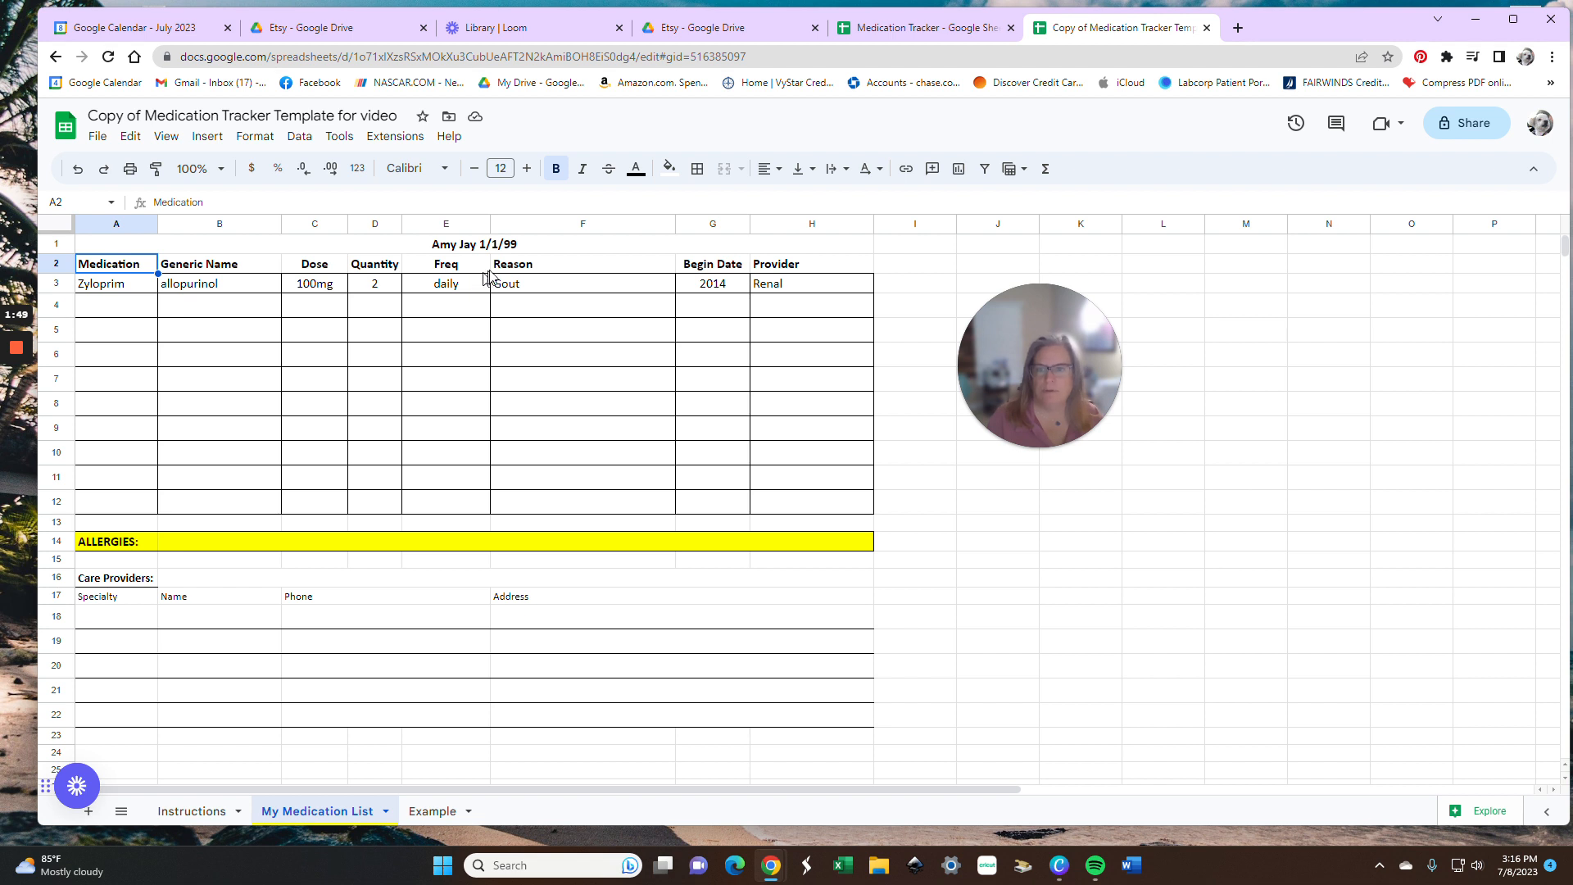
click(546, 290)
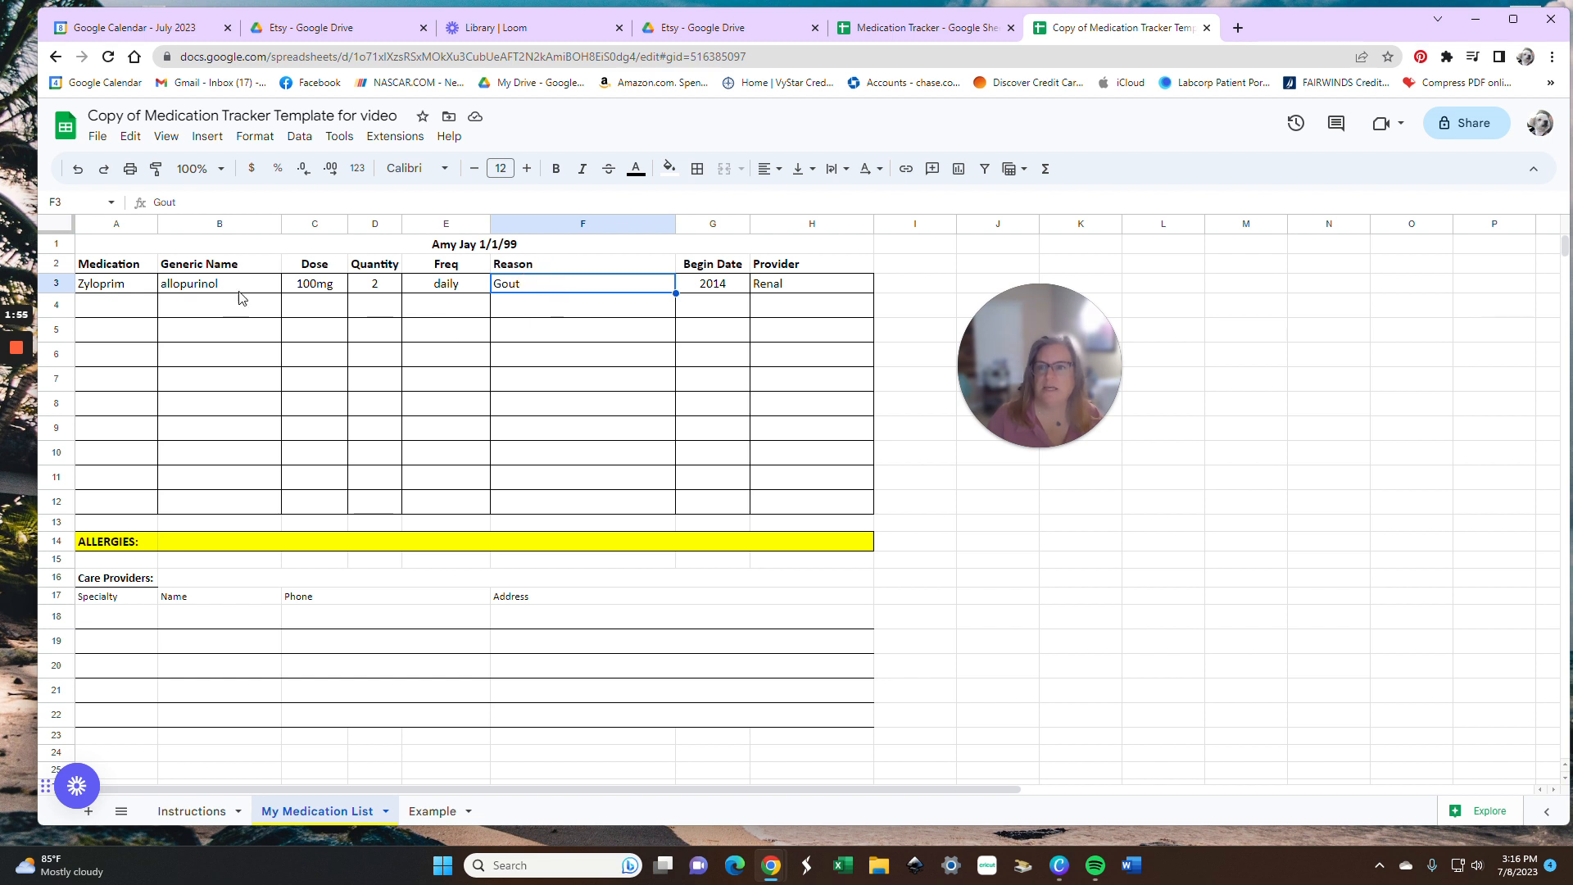
click(694, 290)
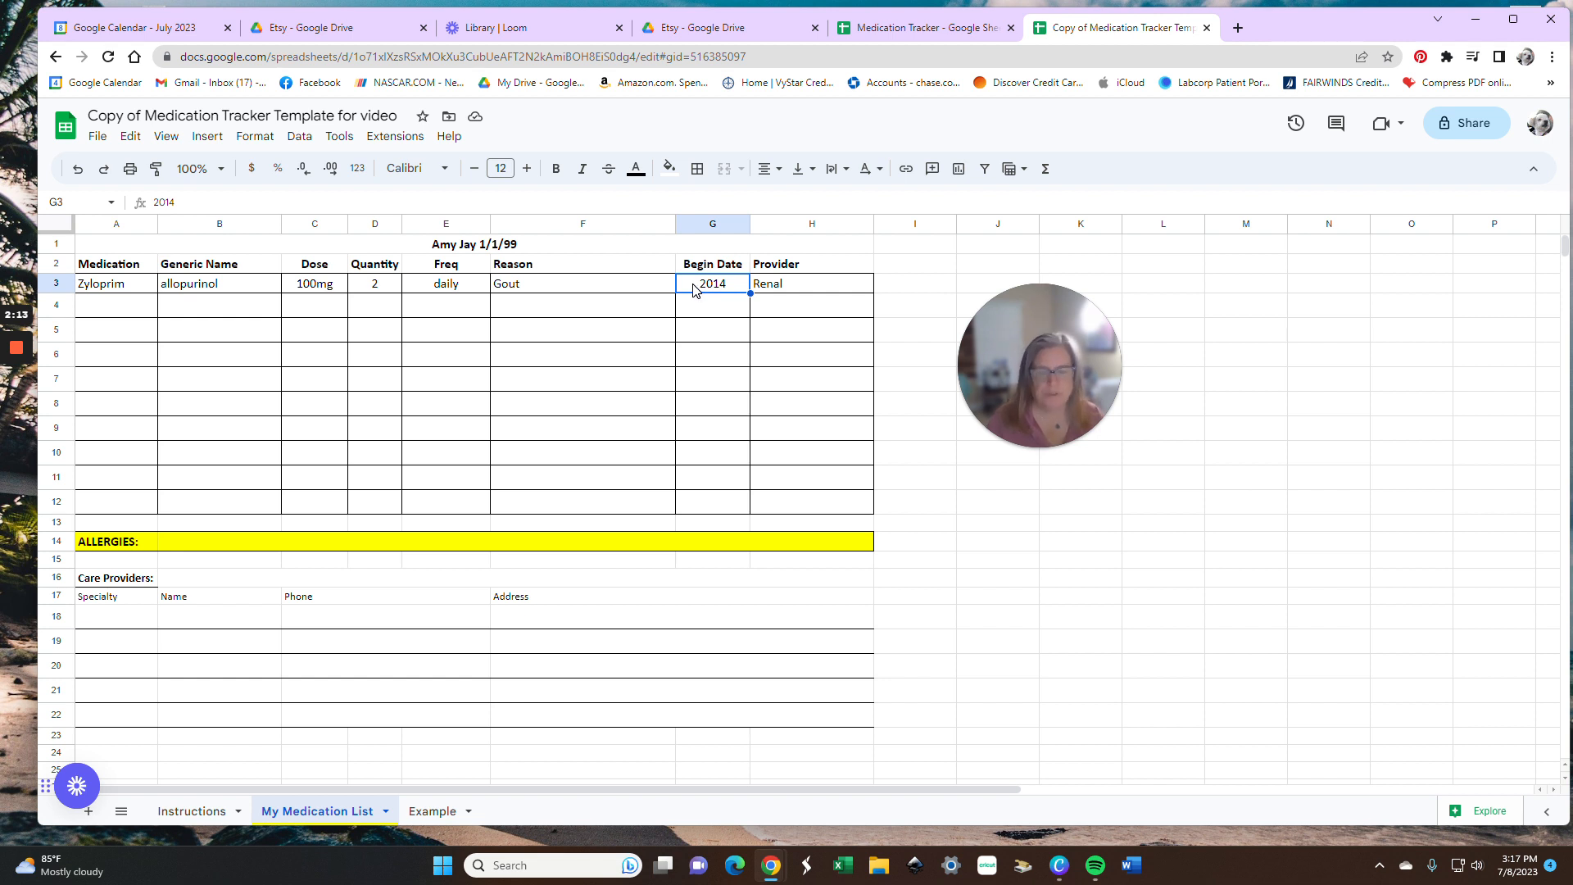
click(834, 288)
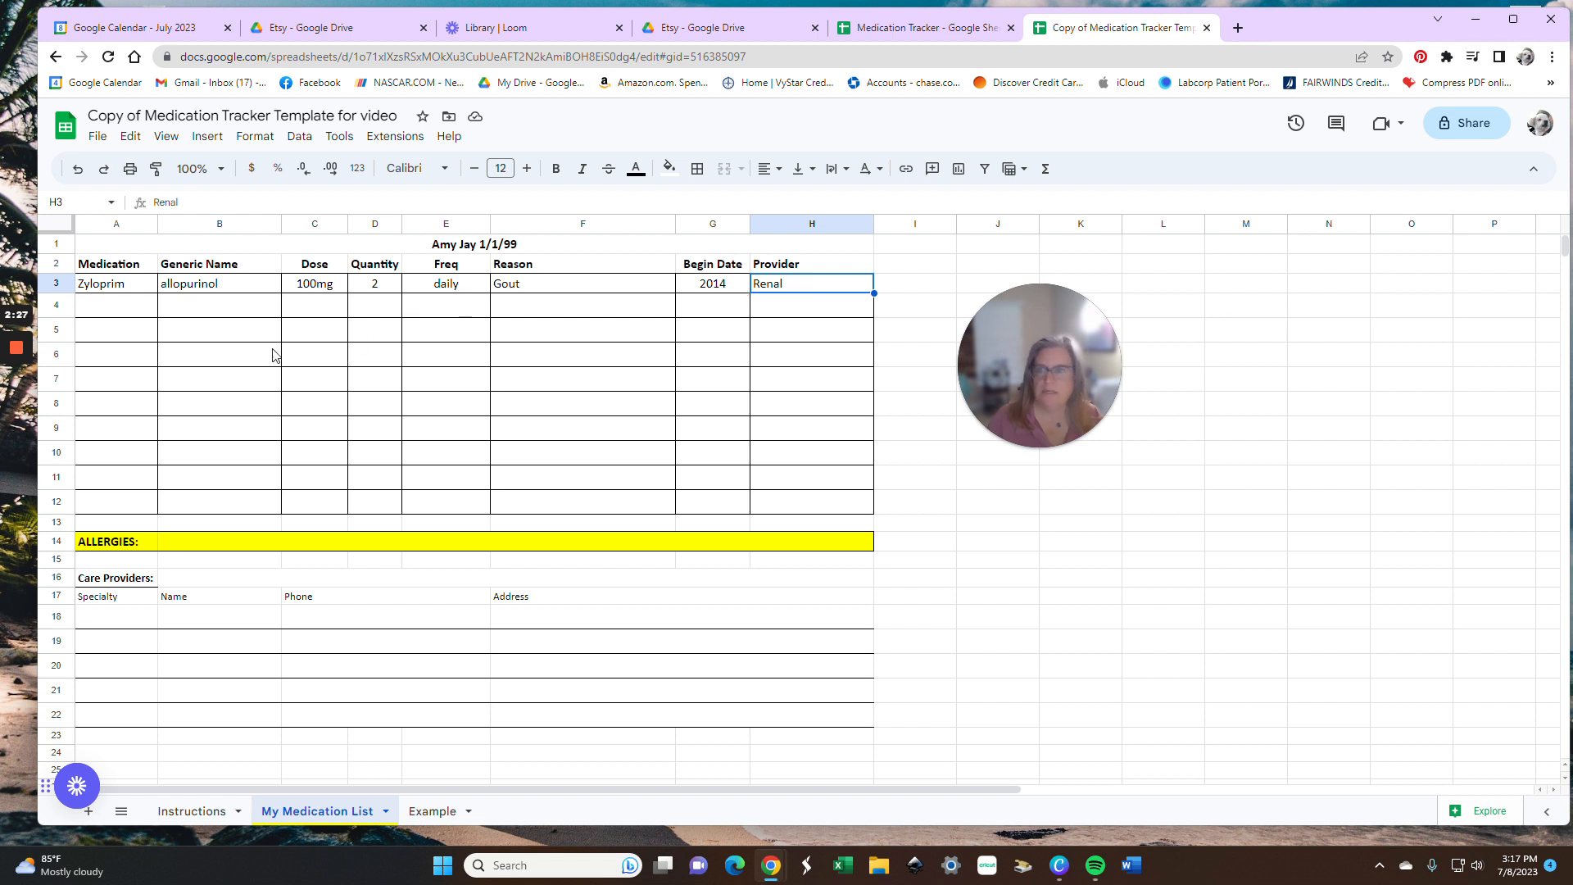
Step: Add a medication in row 4 with brand name Lipitor, generic name atorvastatin and dose 20mg
click(112, 308)
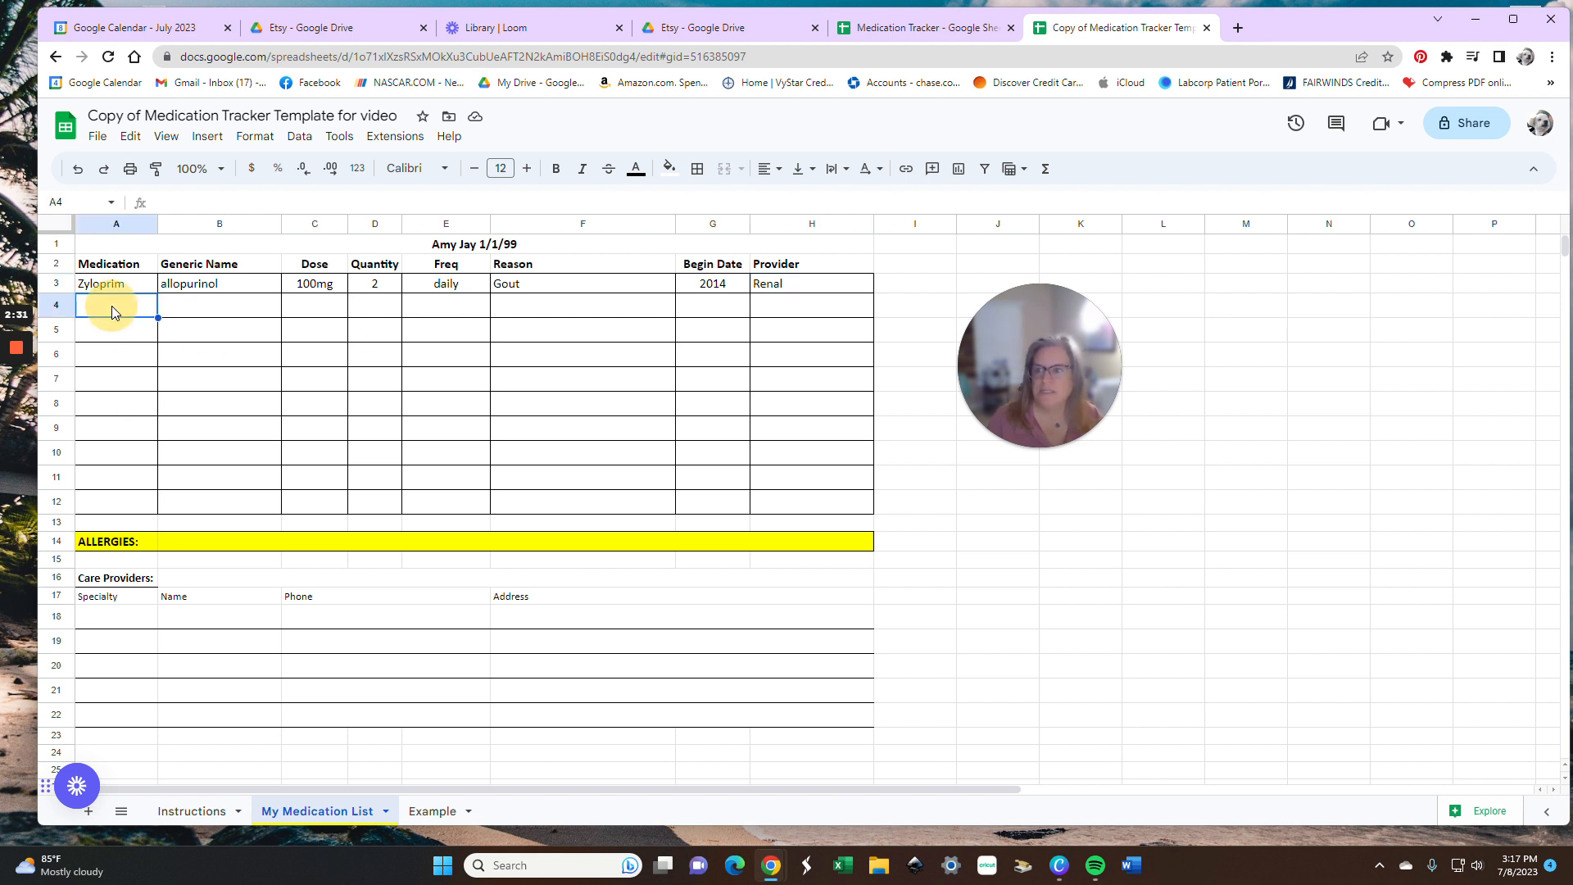
text(Lipitor)
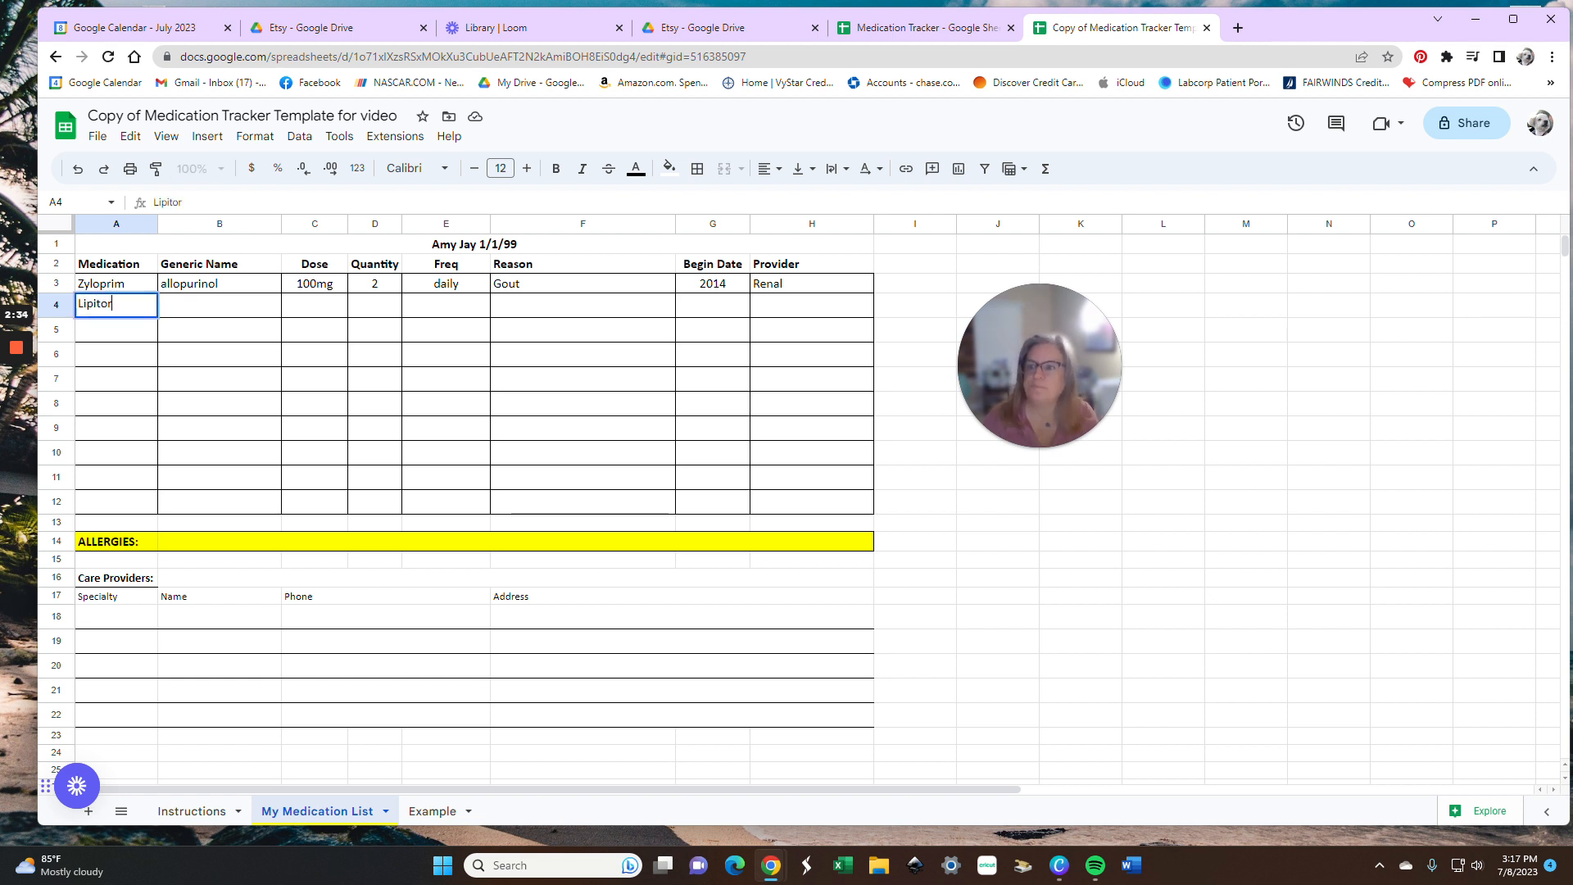
key(Tab)
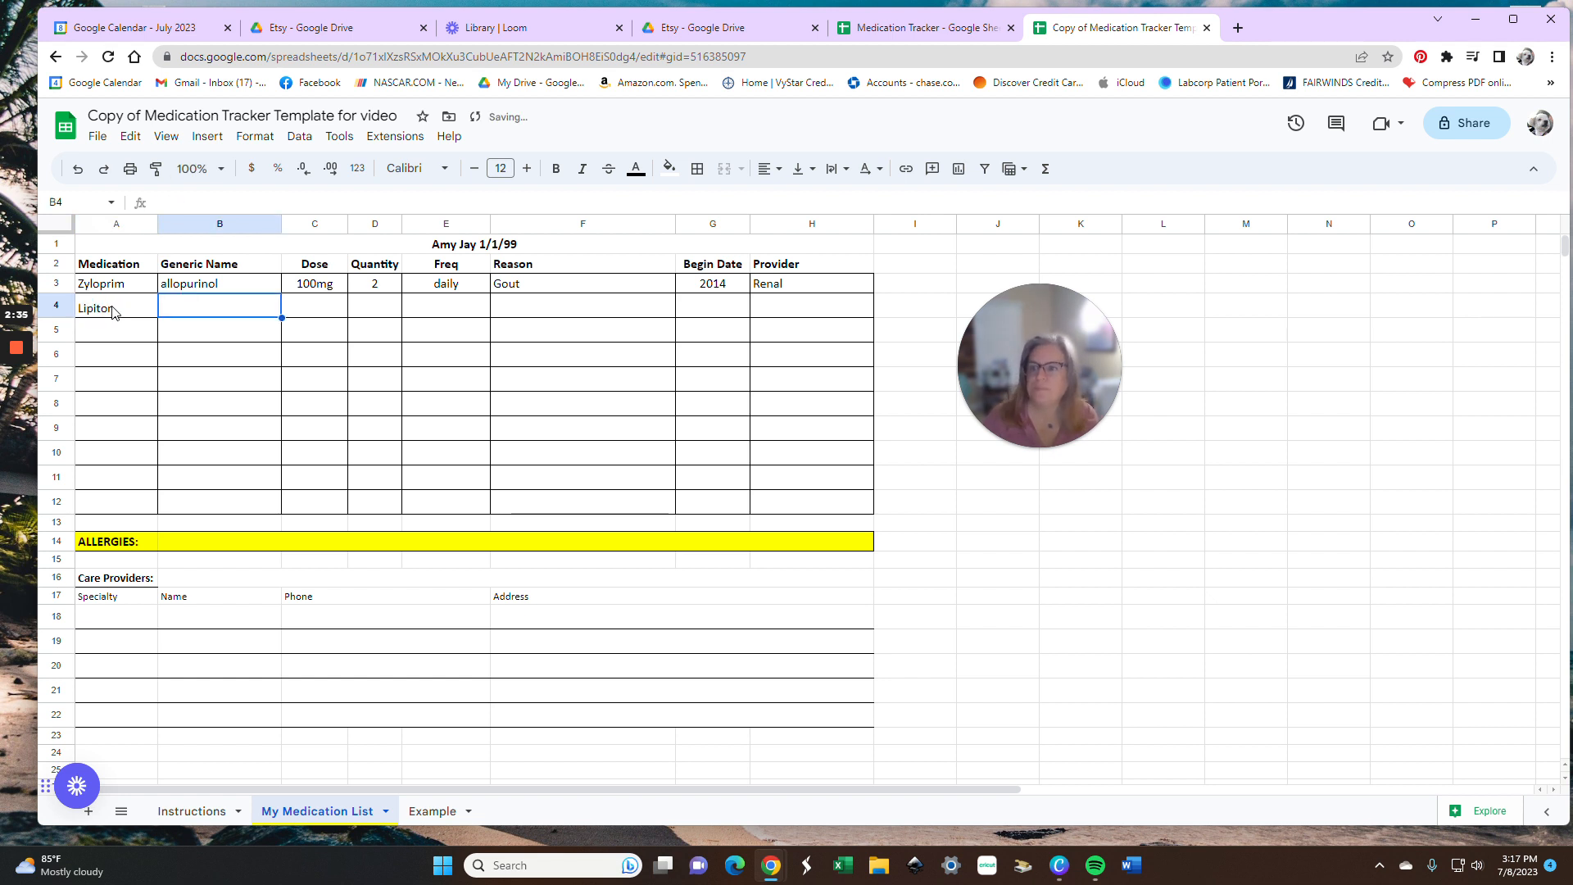
text(ator)
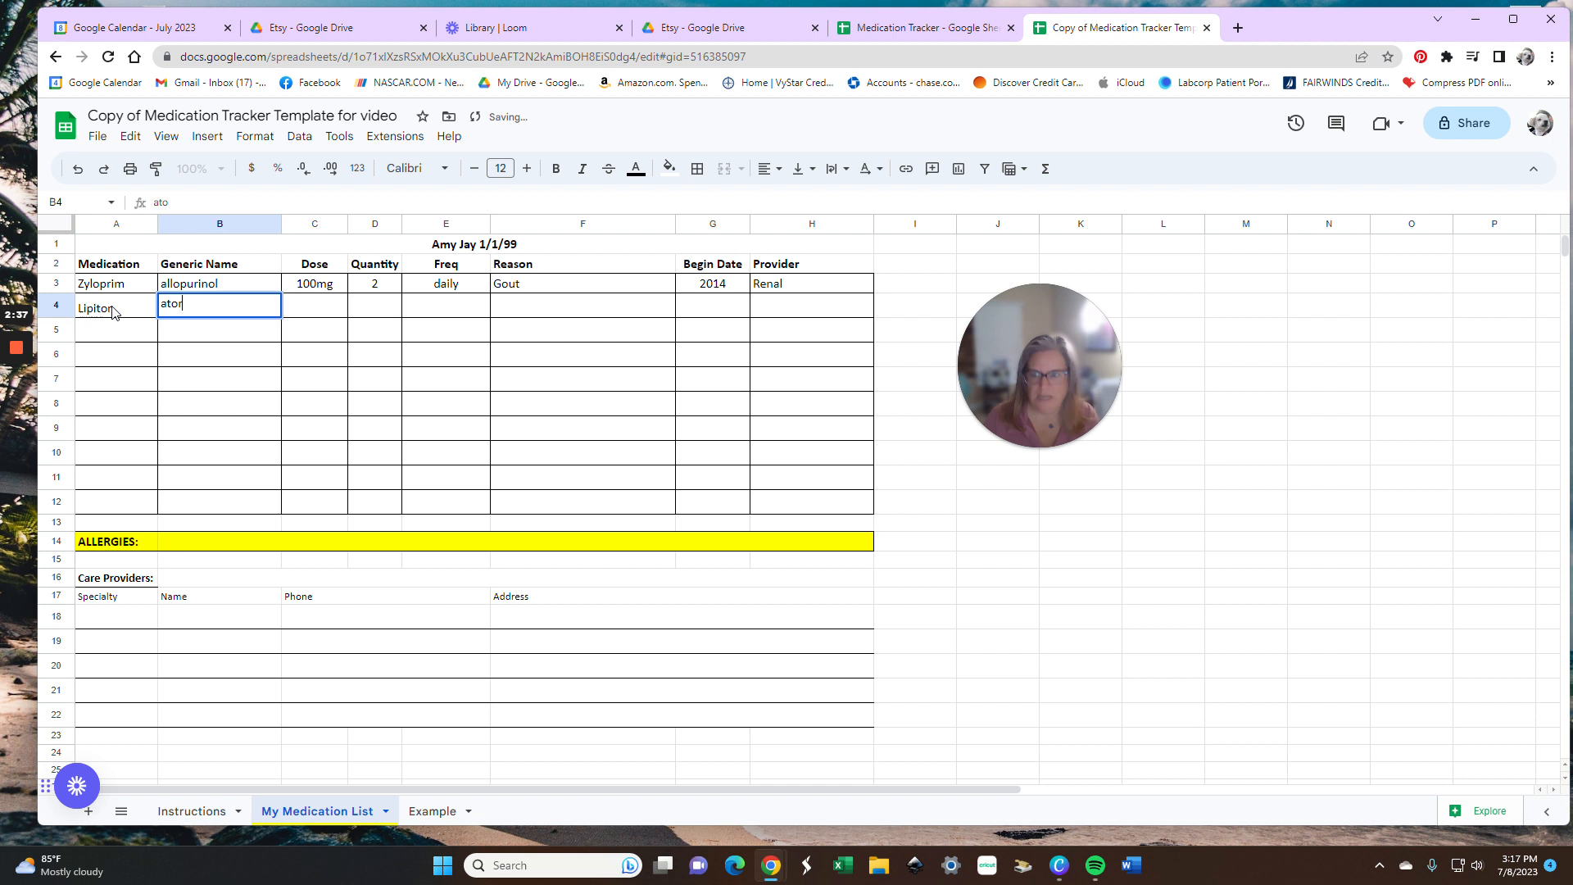
text(vastatin)
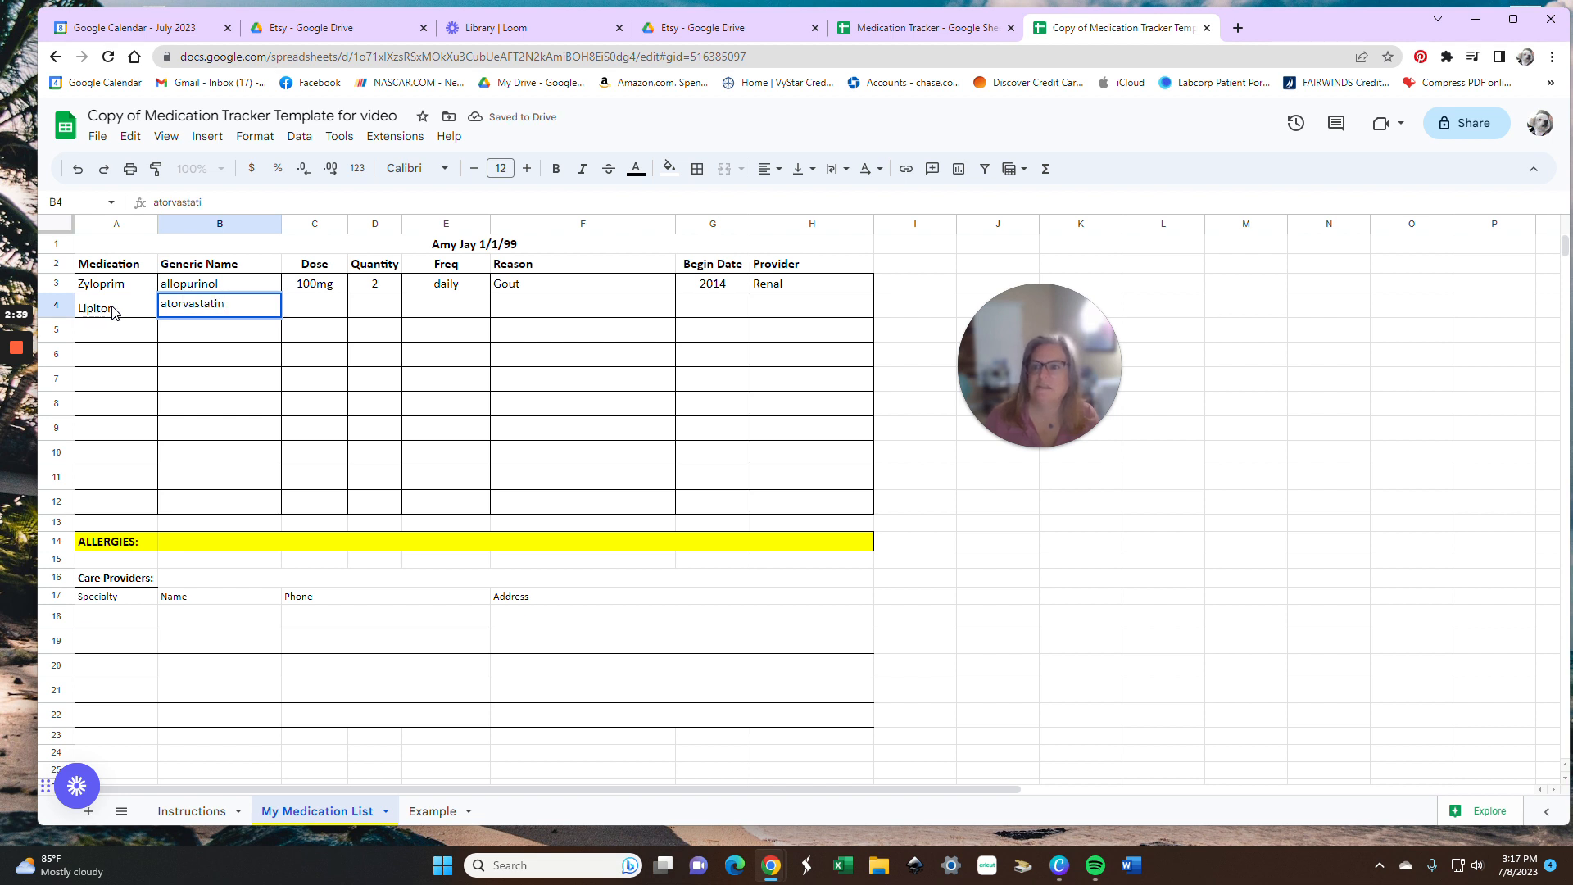
key(Tab)
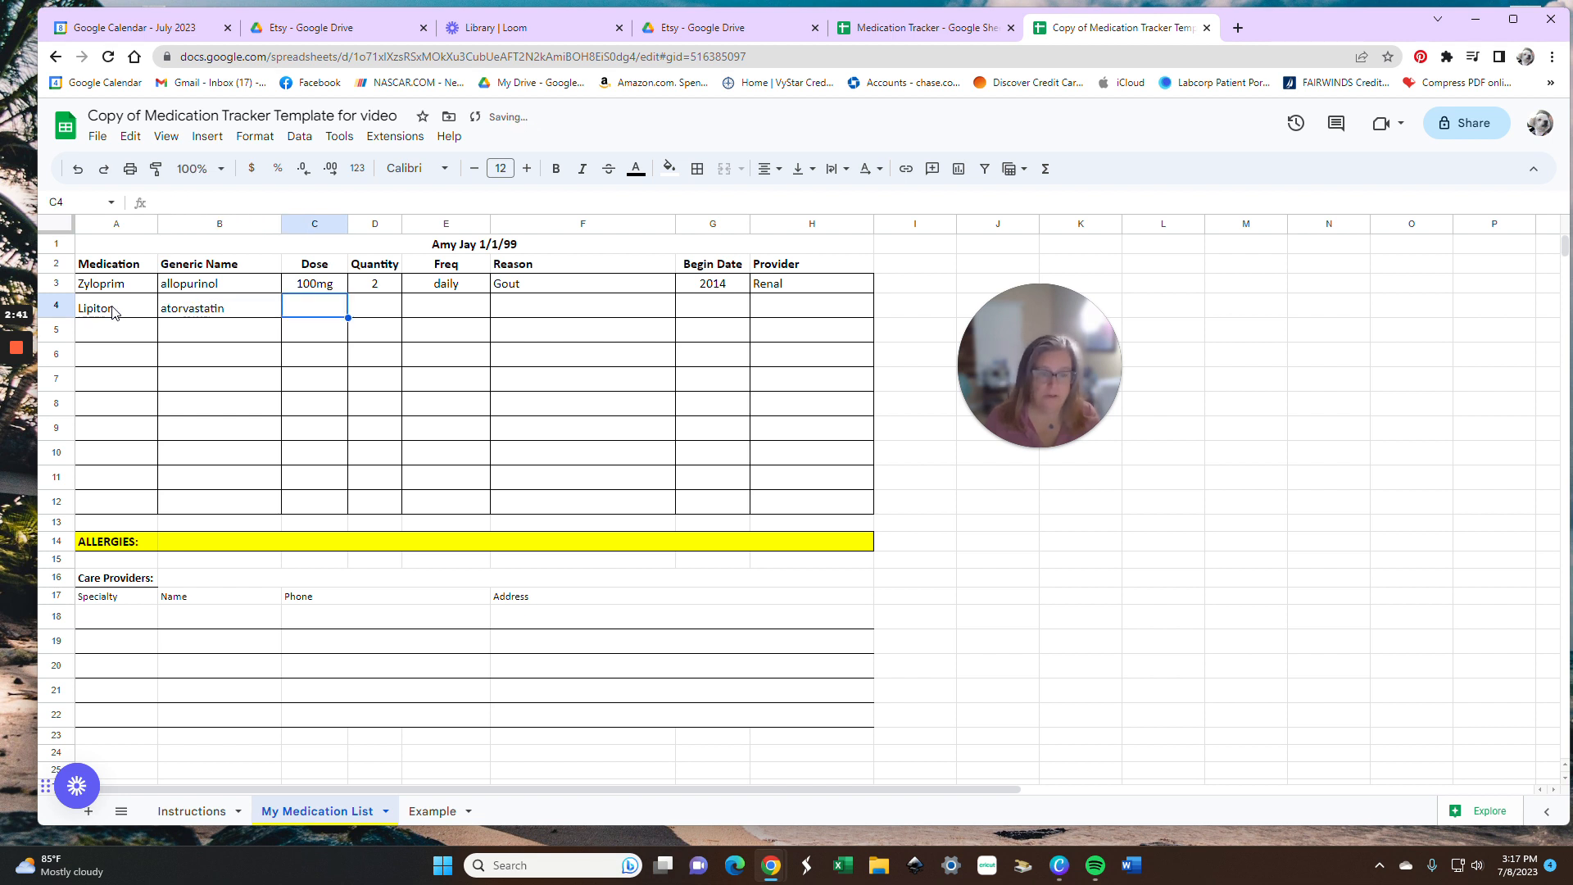
text(20mg)
key(Tab)
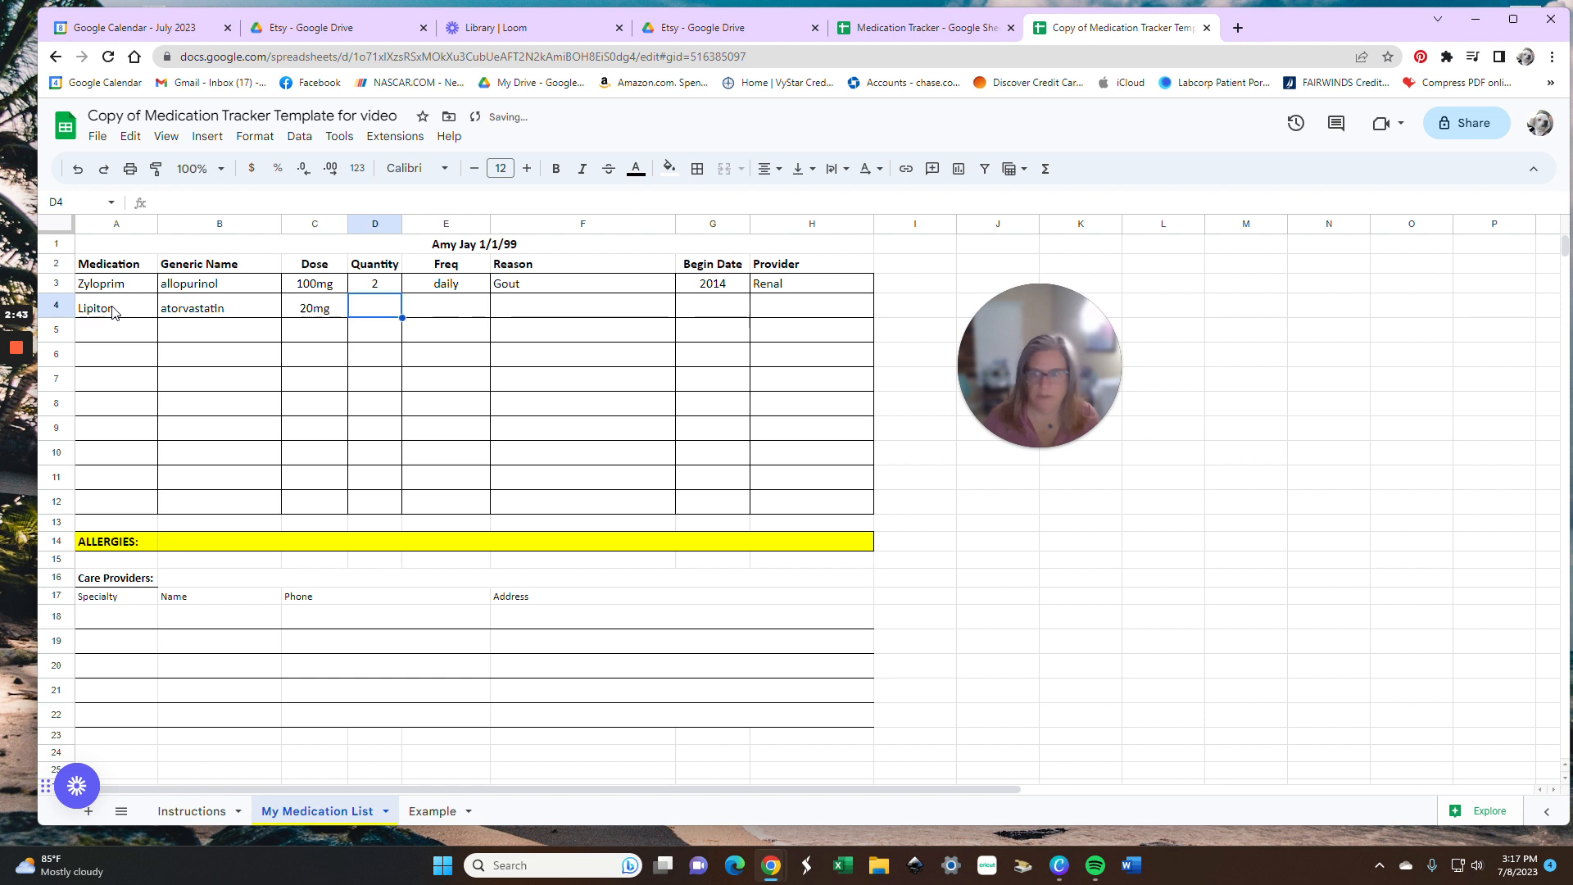
Step: Set the Lipitor entry's quantity to 1 and its frequency to 'twice a day'
text(1)
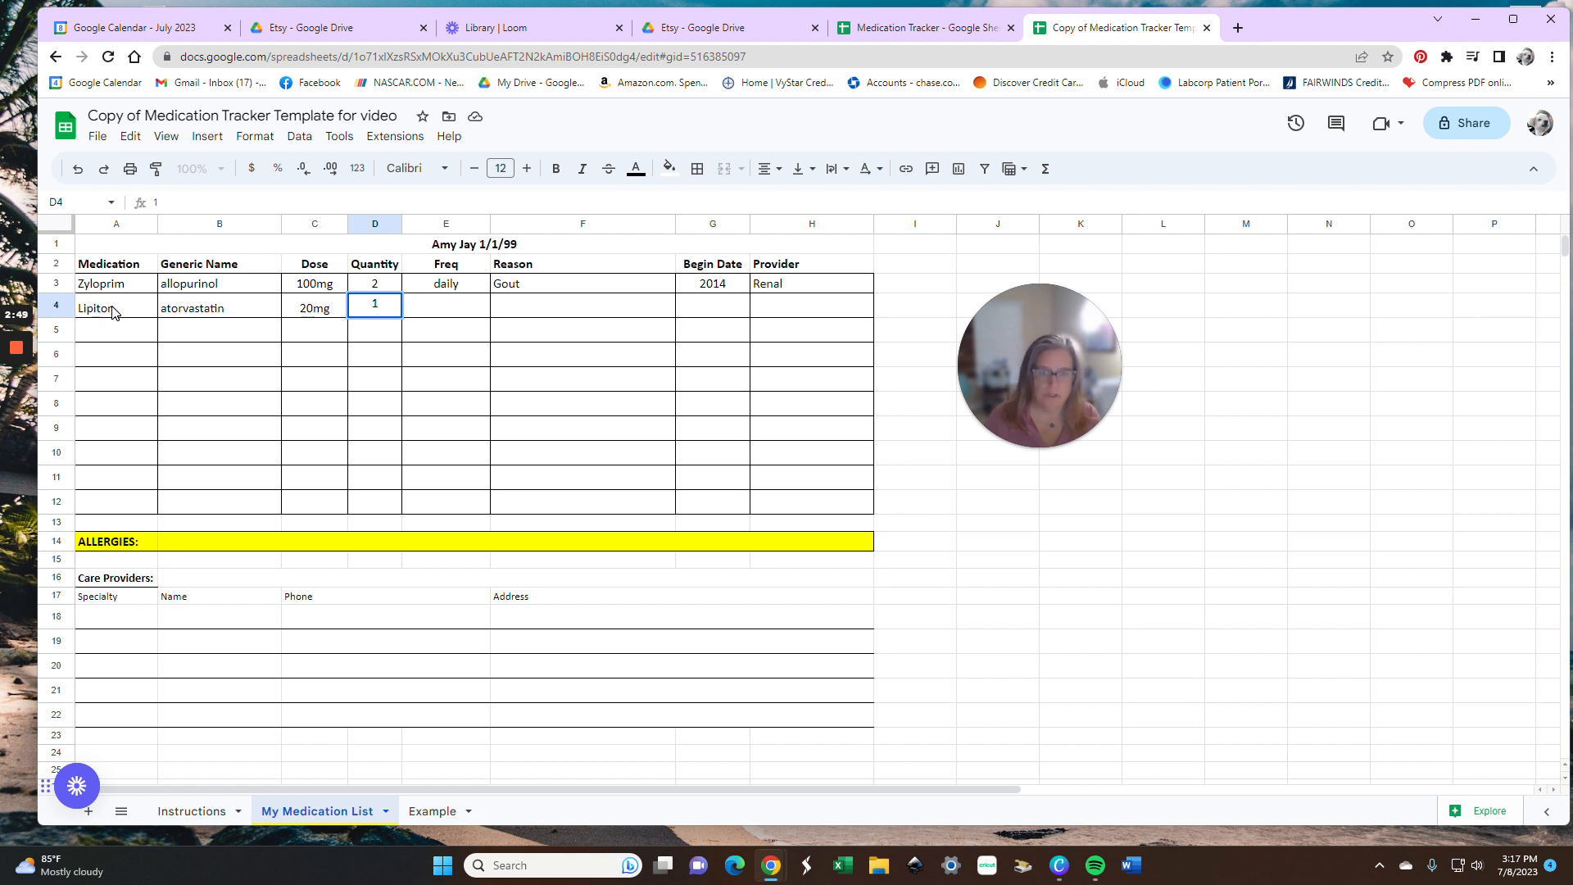
key(Tab)
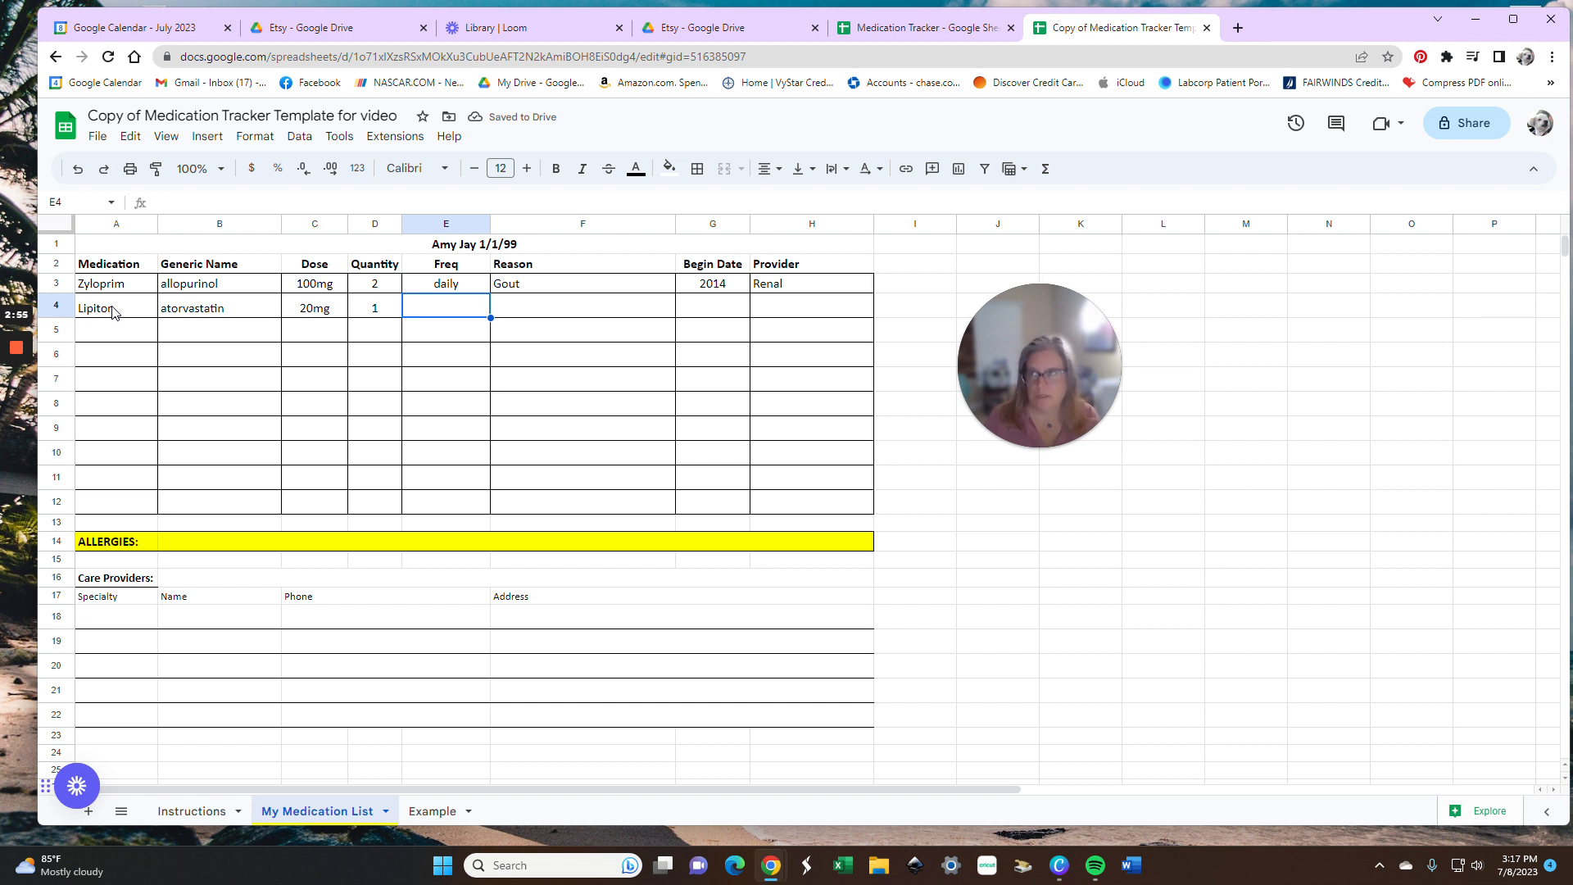
text(twic)
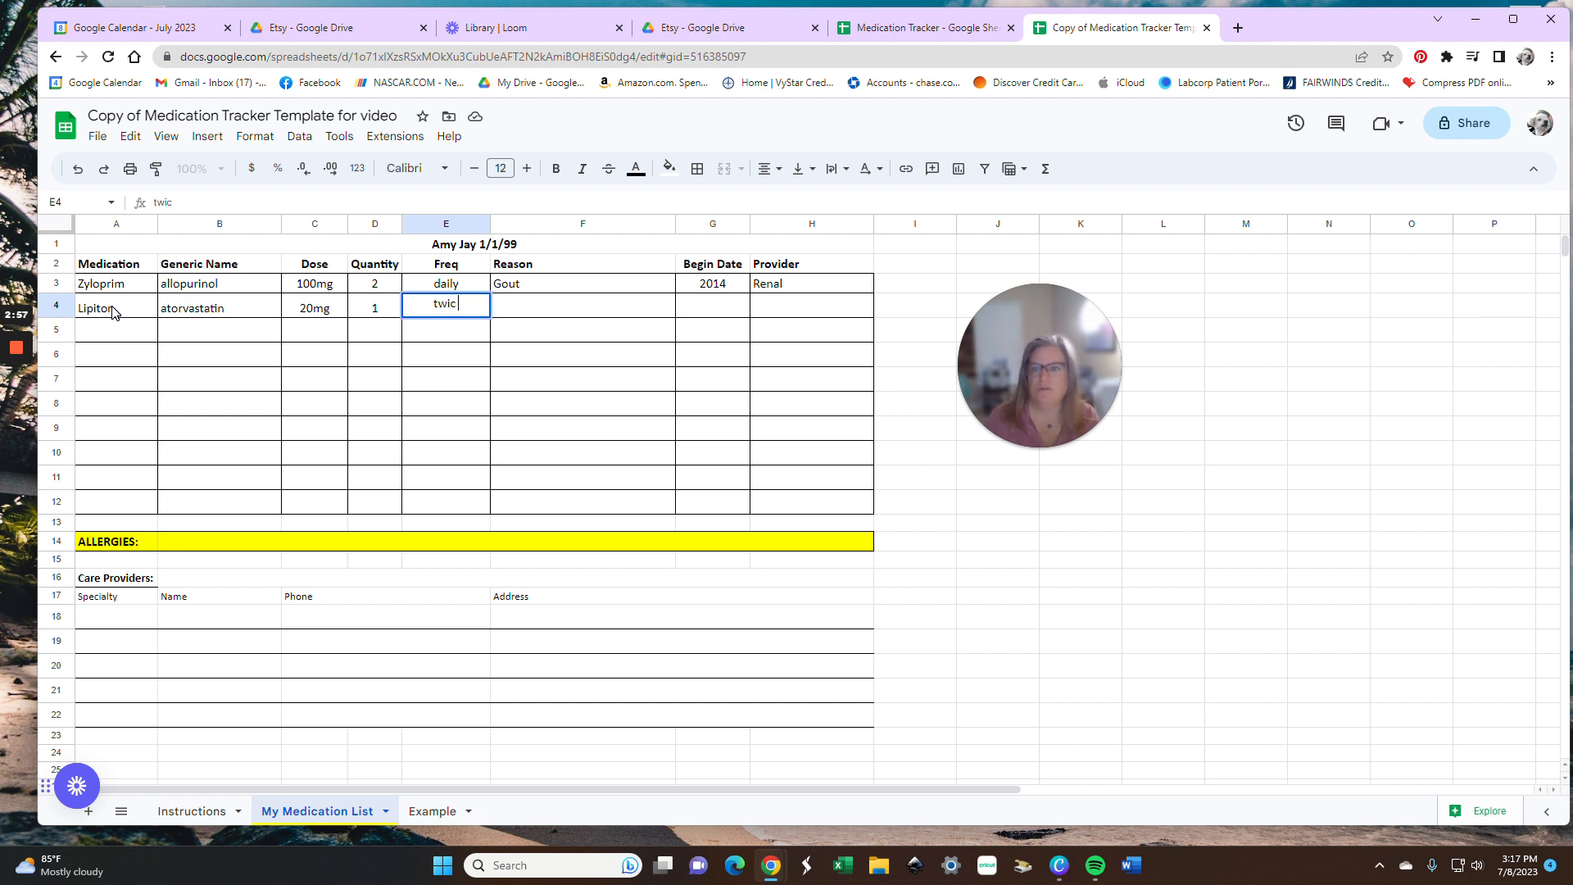
text(e a day)
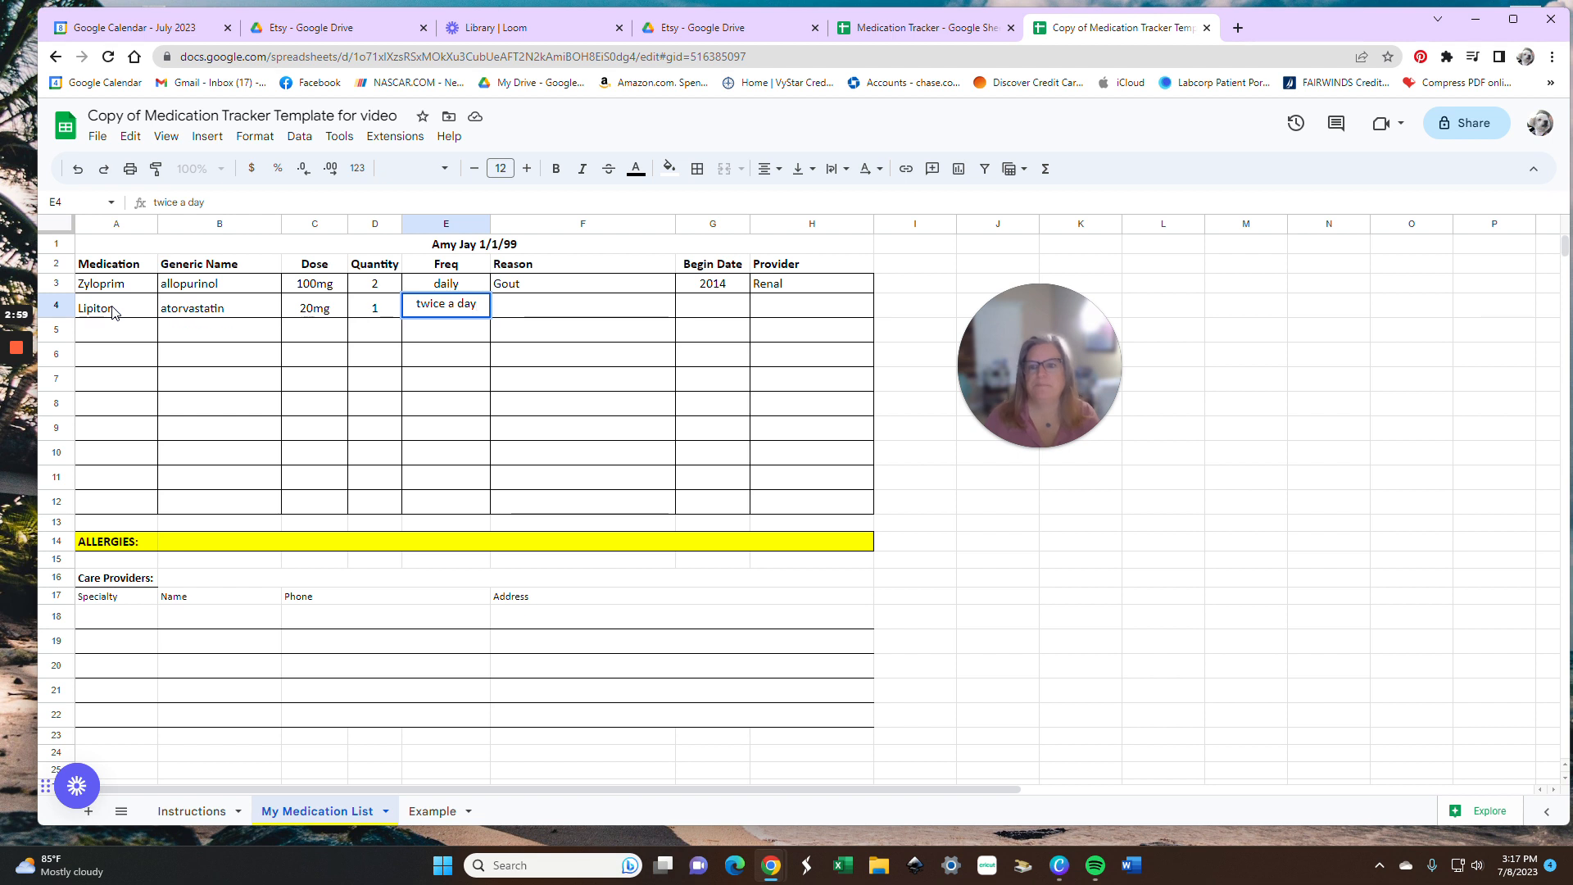
key(Tab)
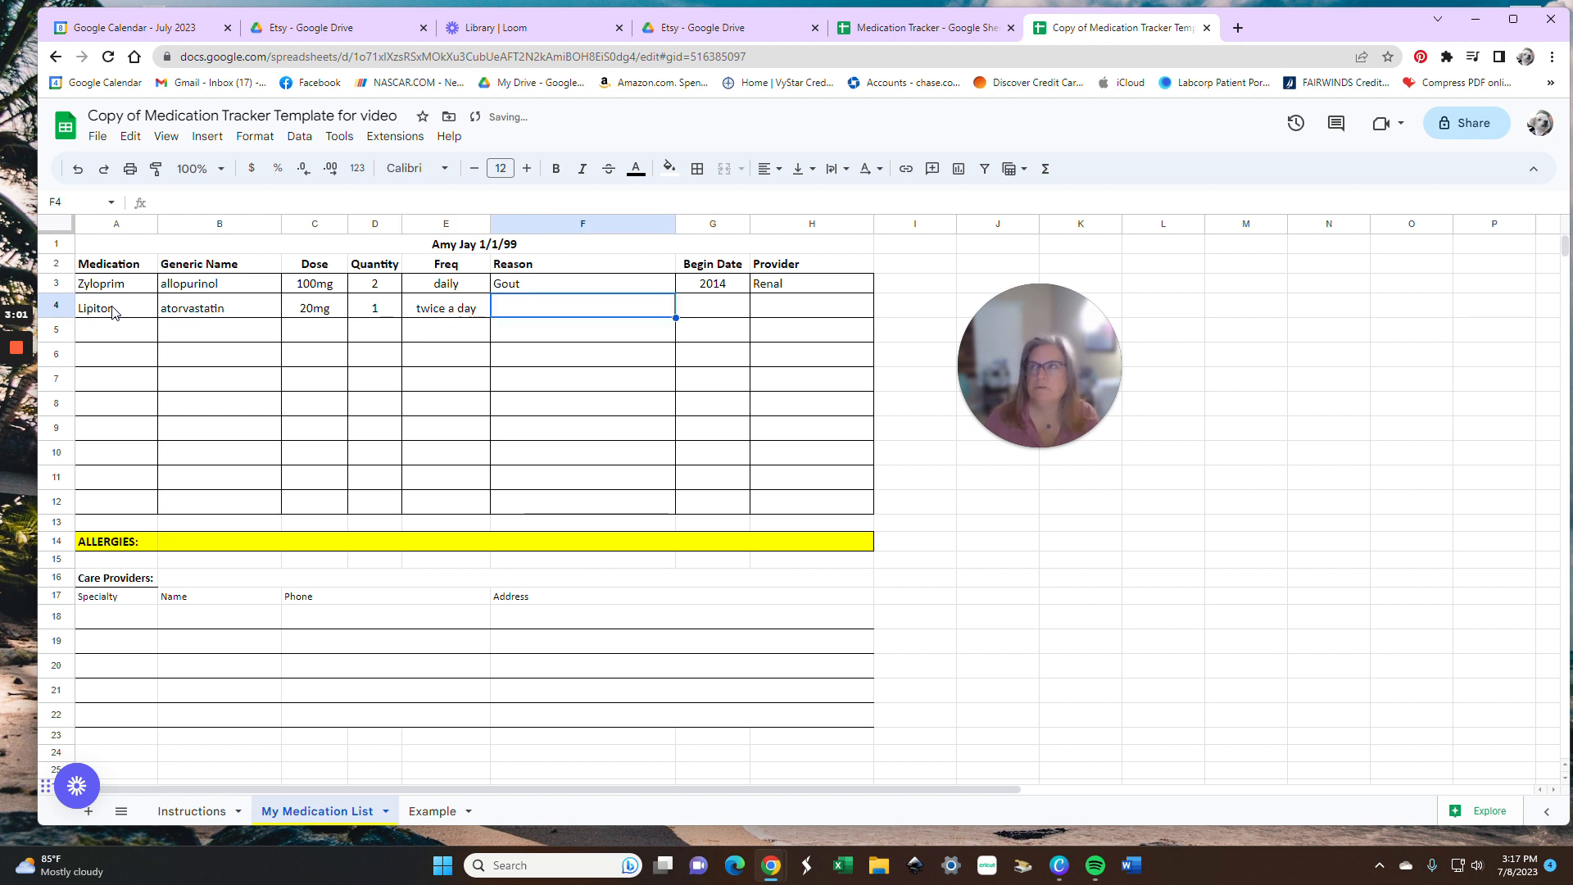
Step: Complete the Lipitor row with reason 'high cholesterol high lipids', begin date 2022 and provider Primary
text(high cholesterol hig lipip)
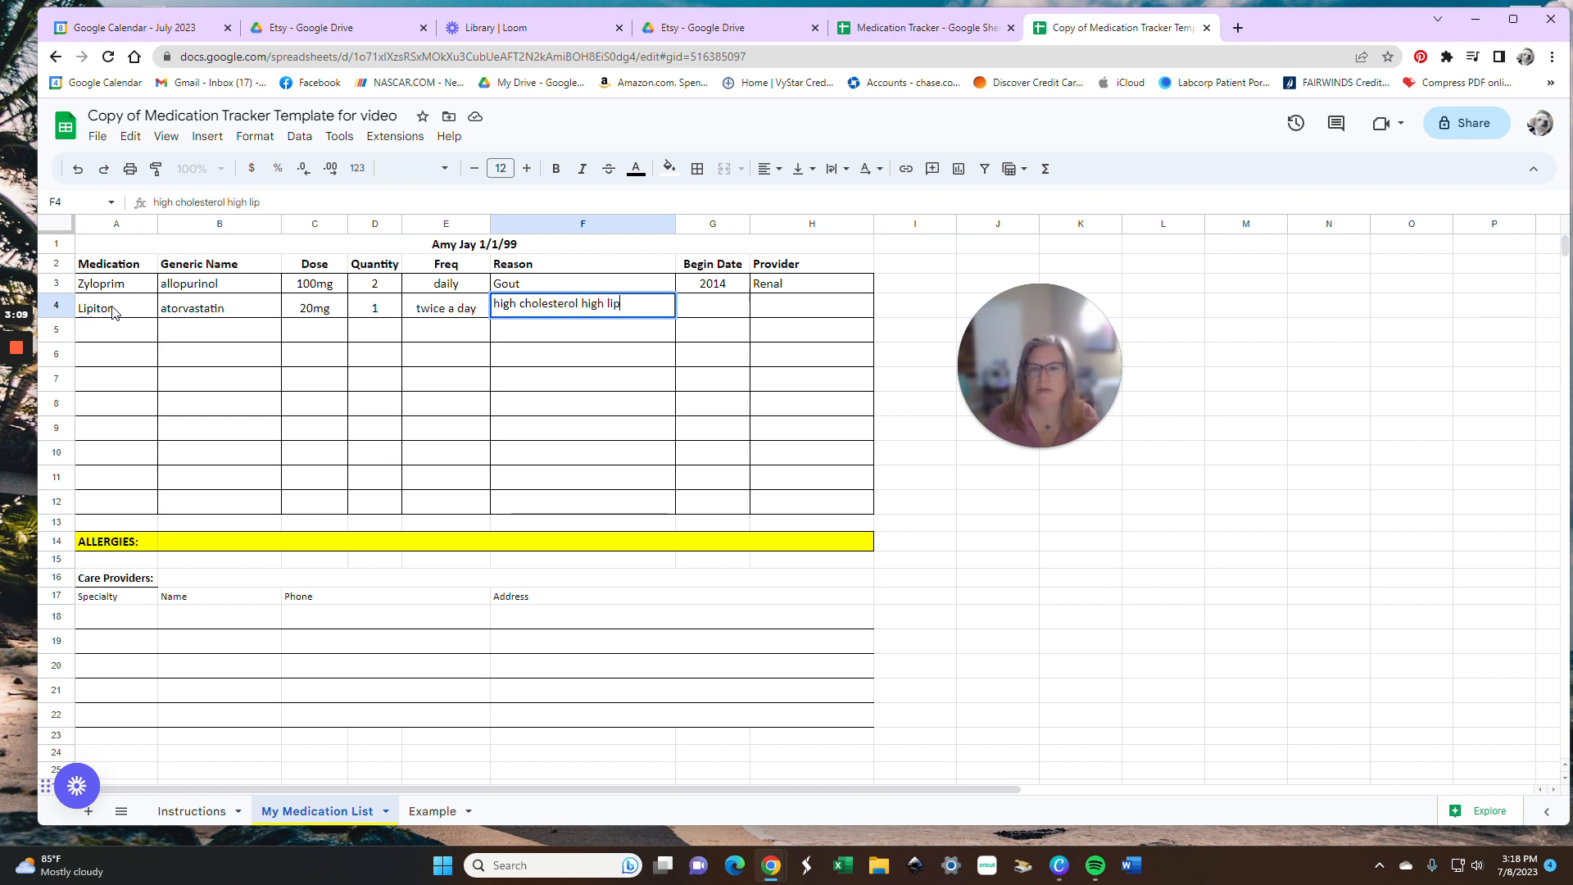
text(ds)
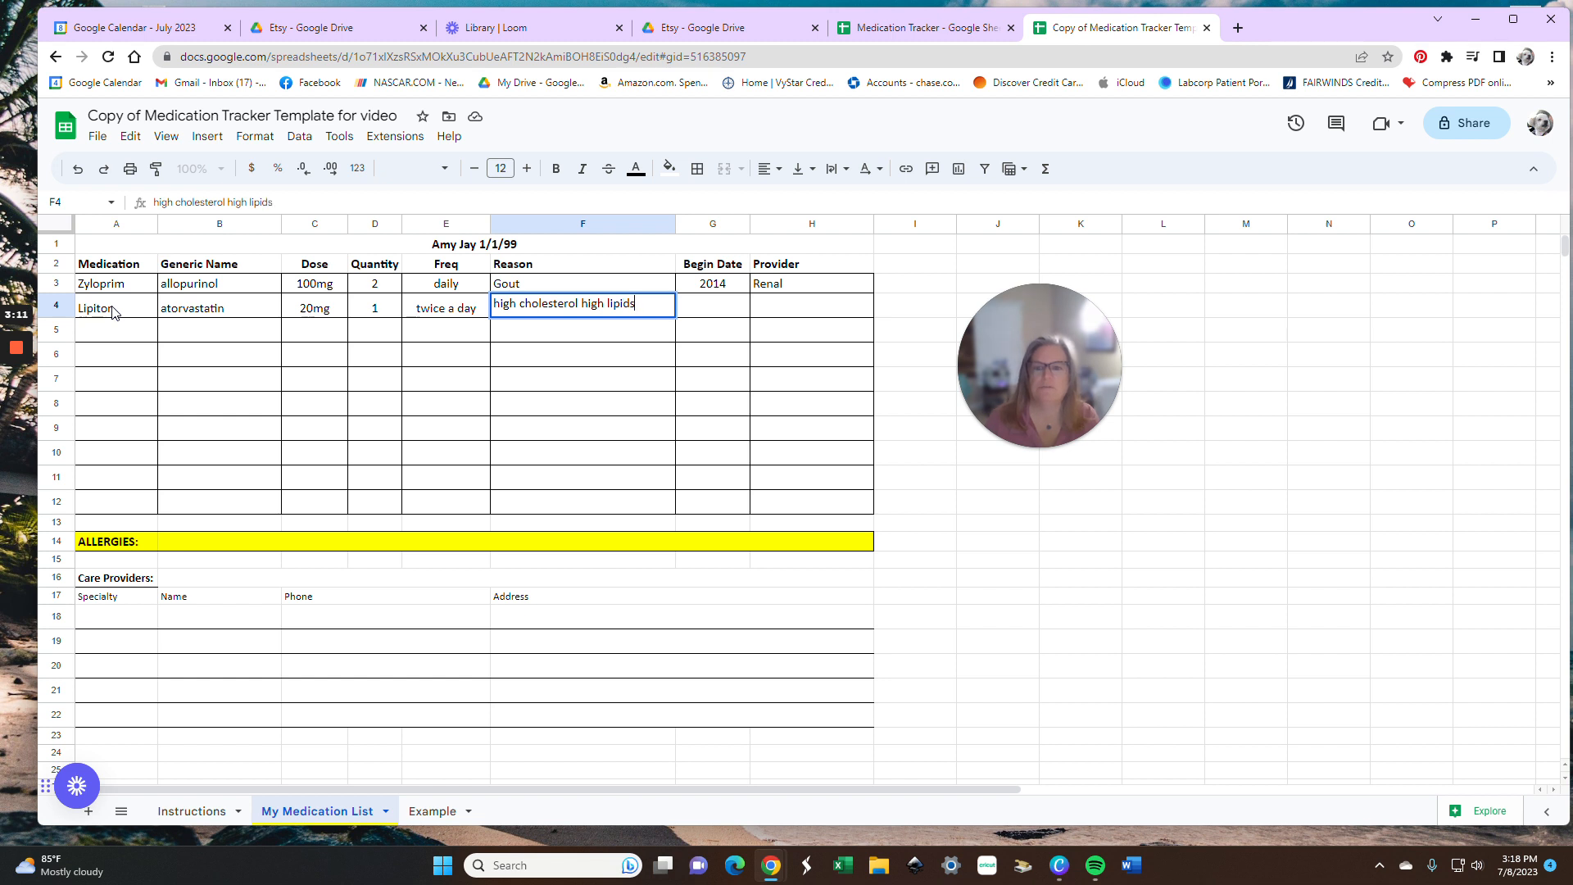
key(Tab)
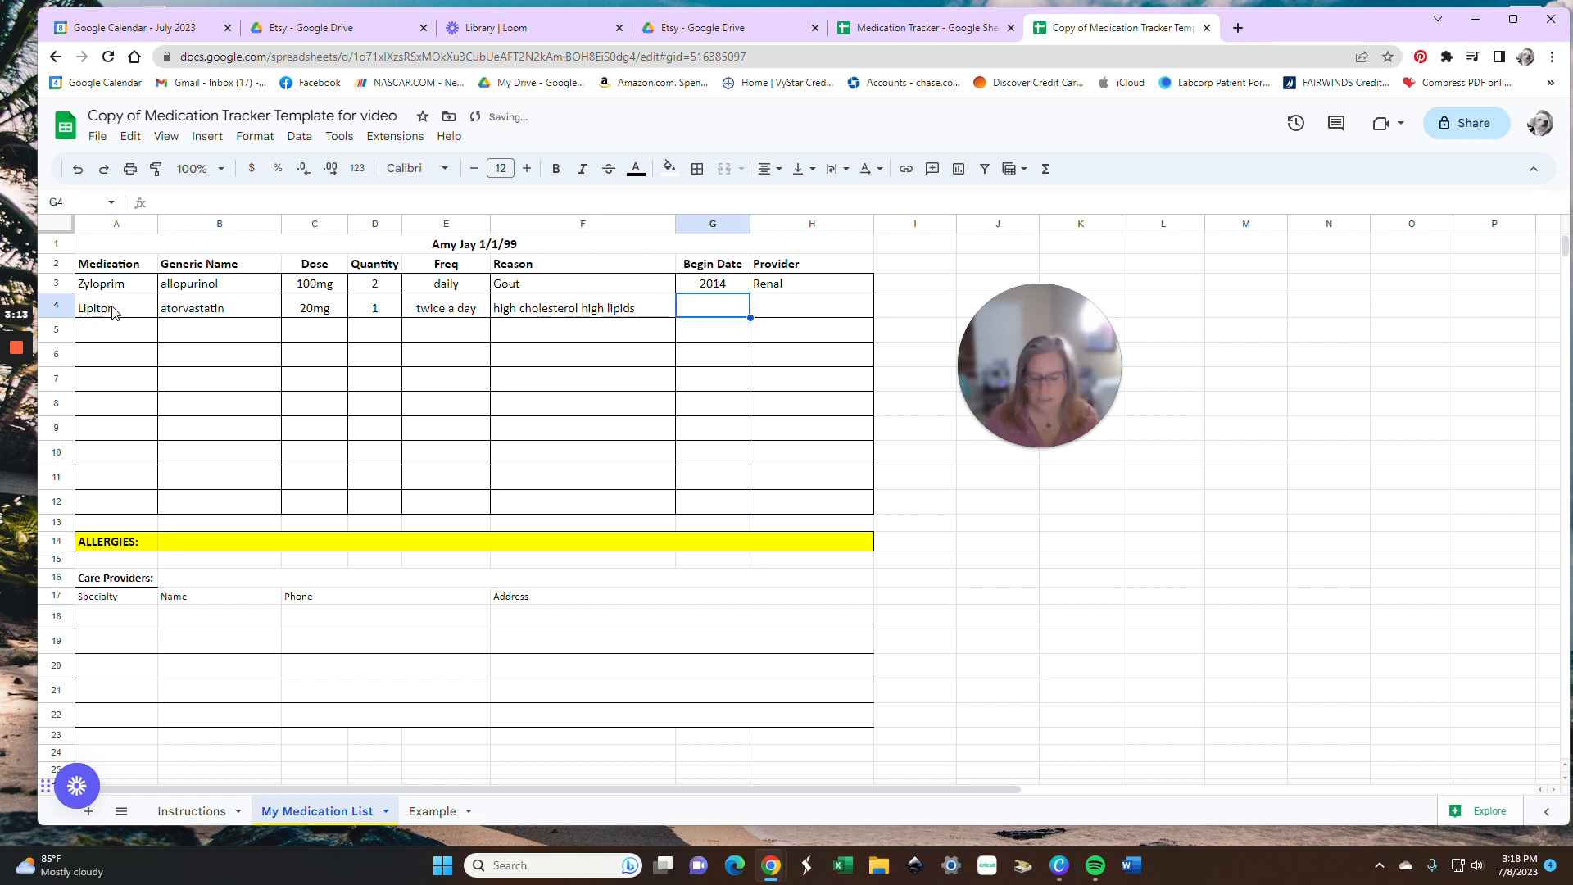
text(2022)
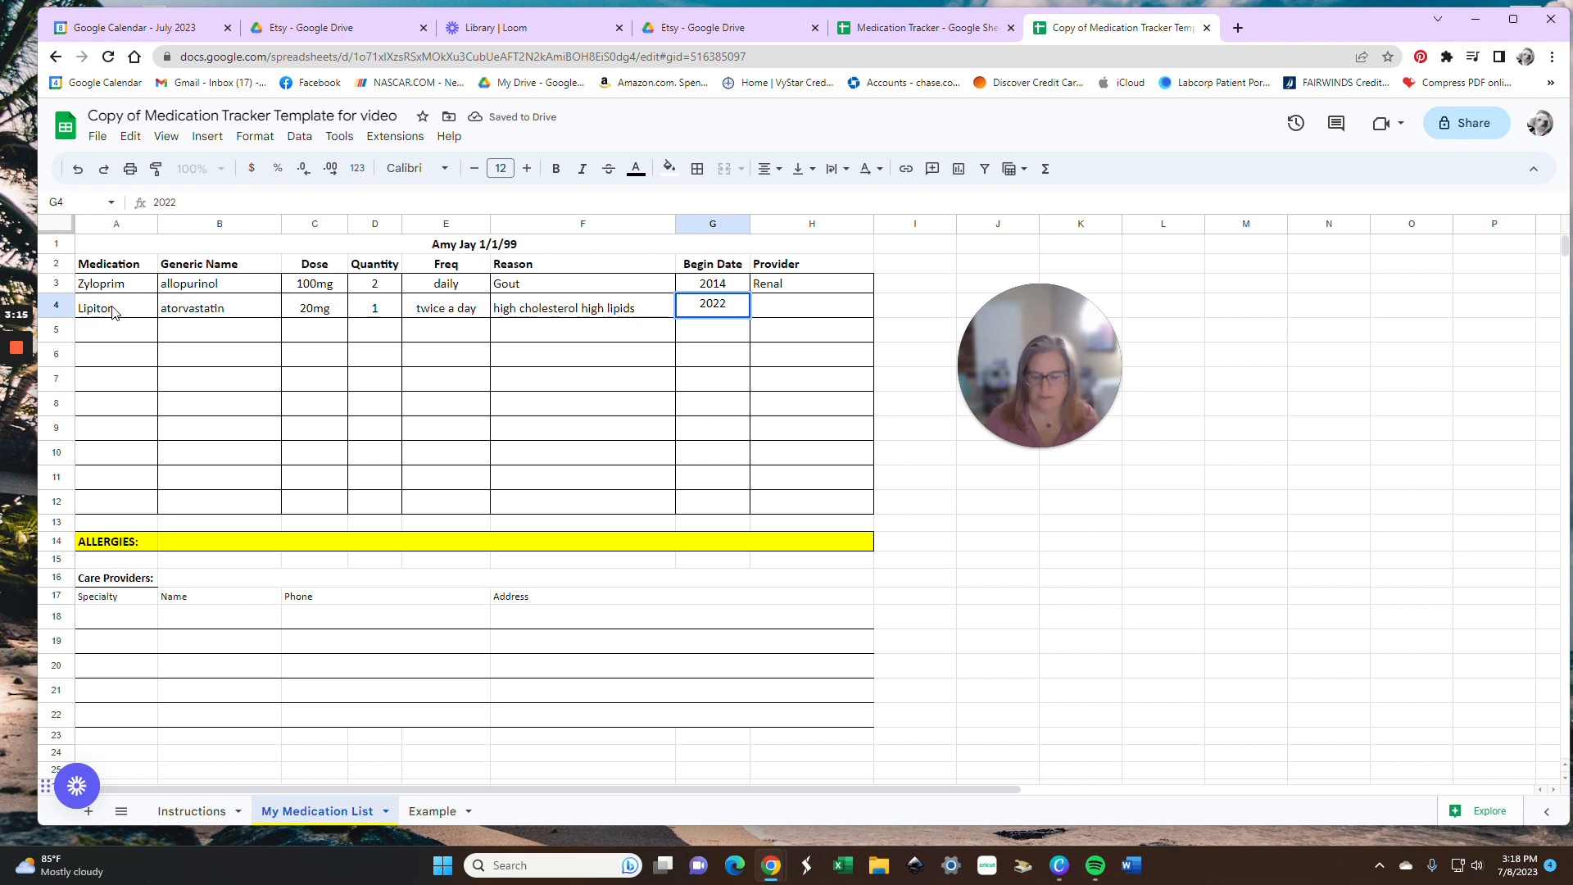
key(Tab)
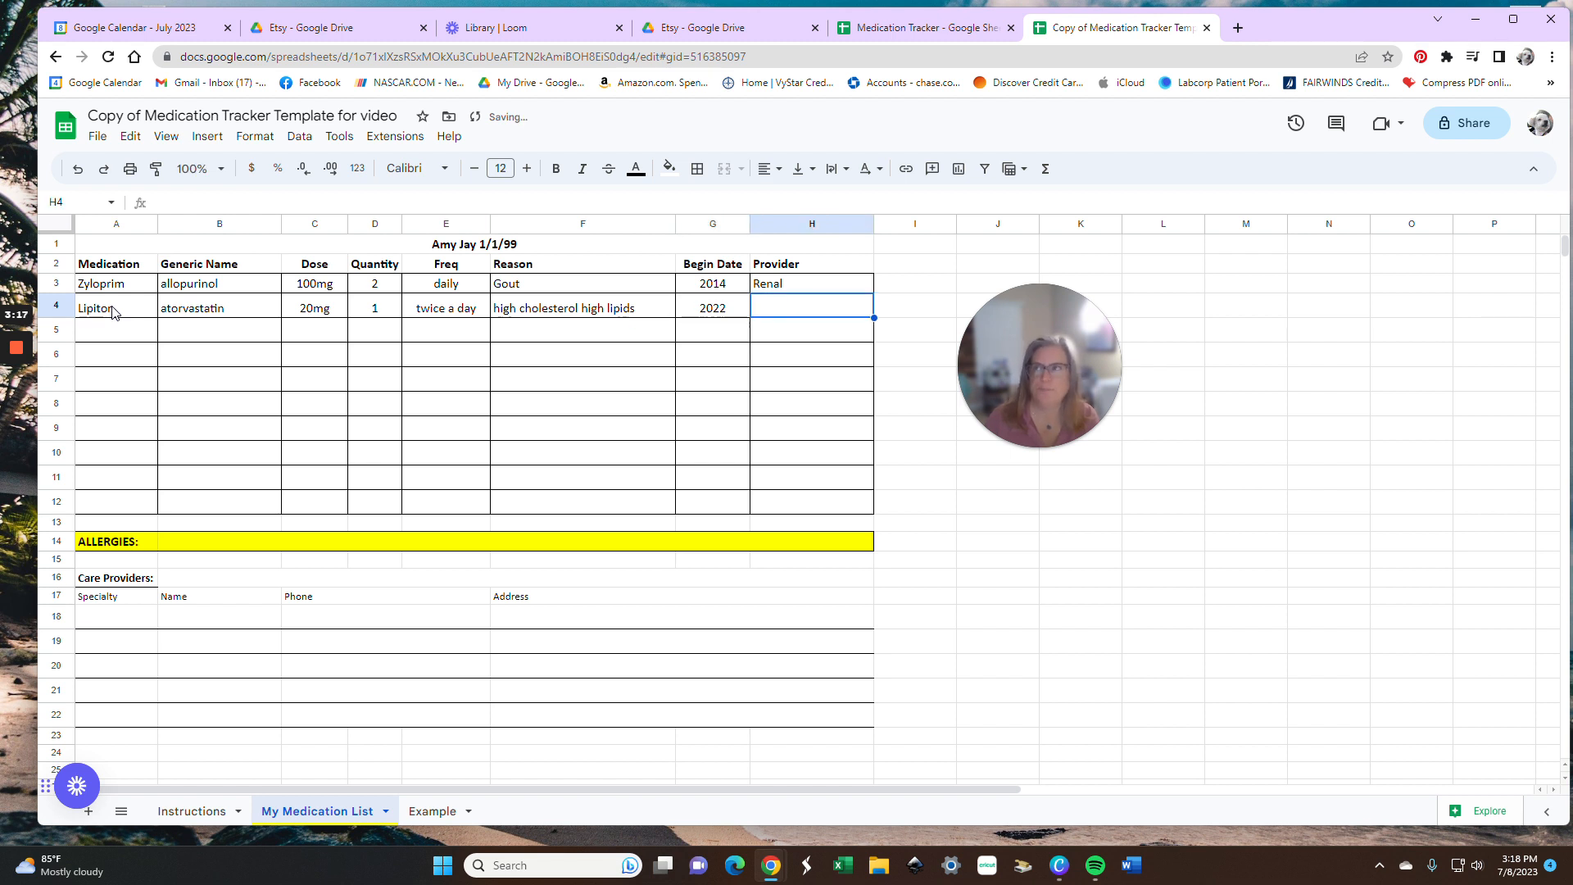
text(Primary)
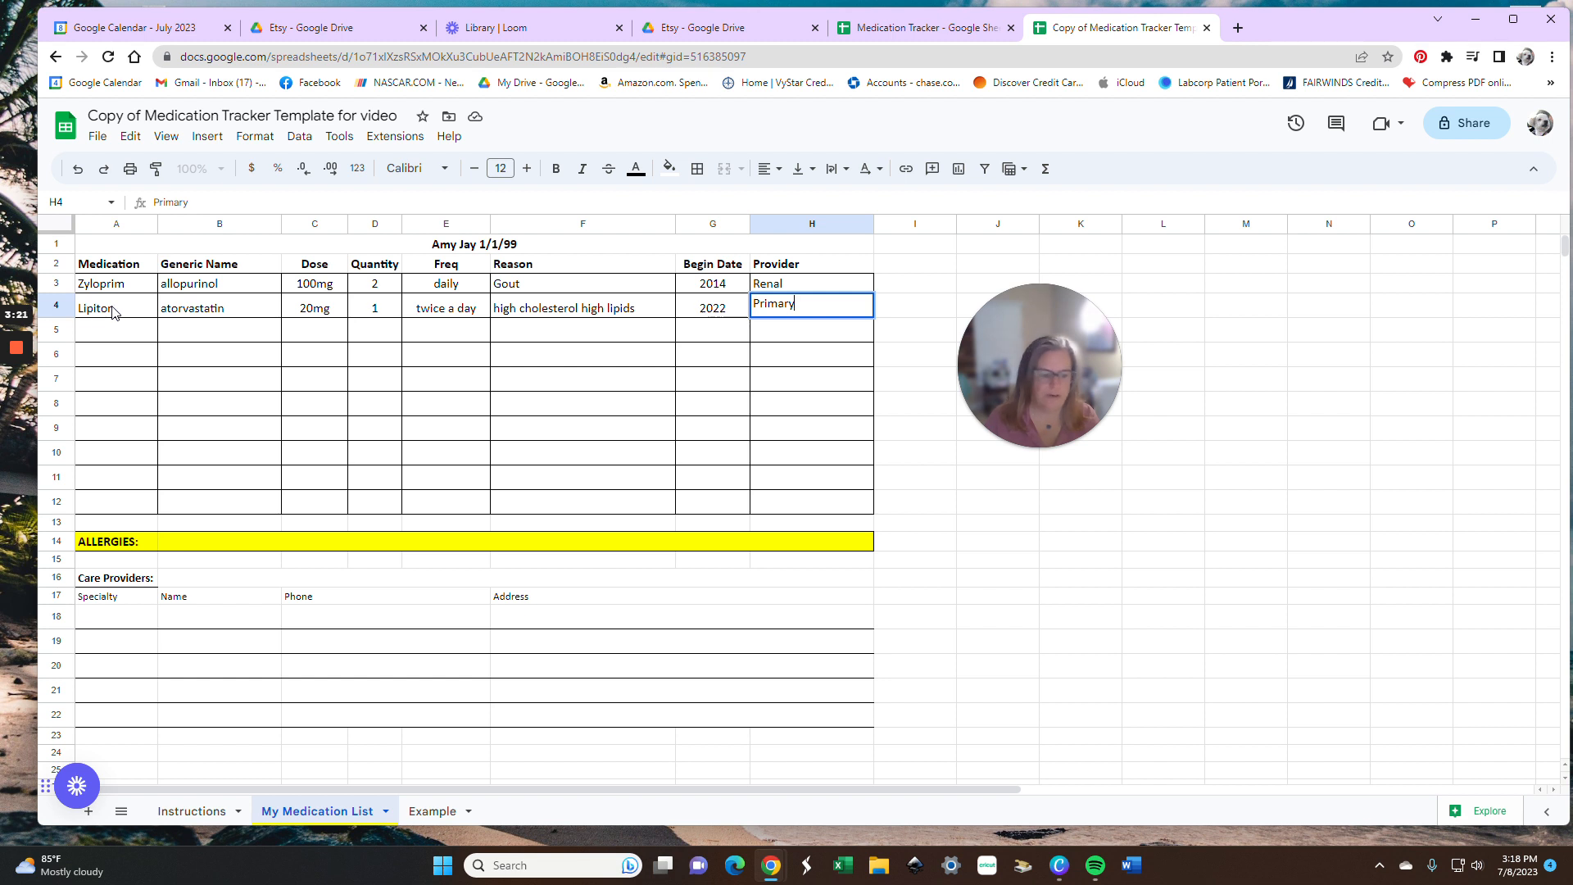
key(Return)
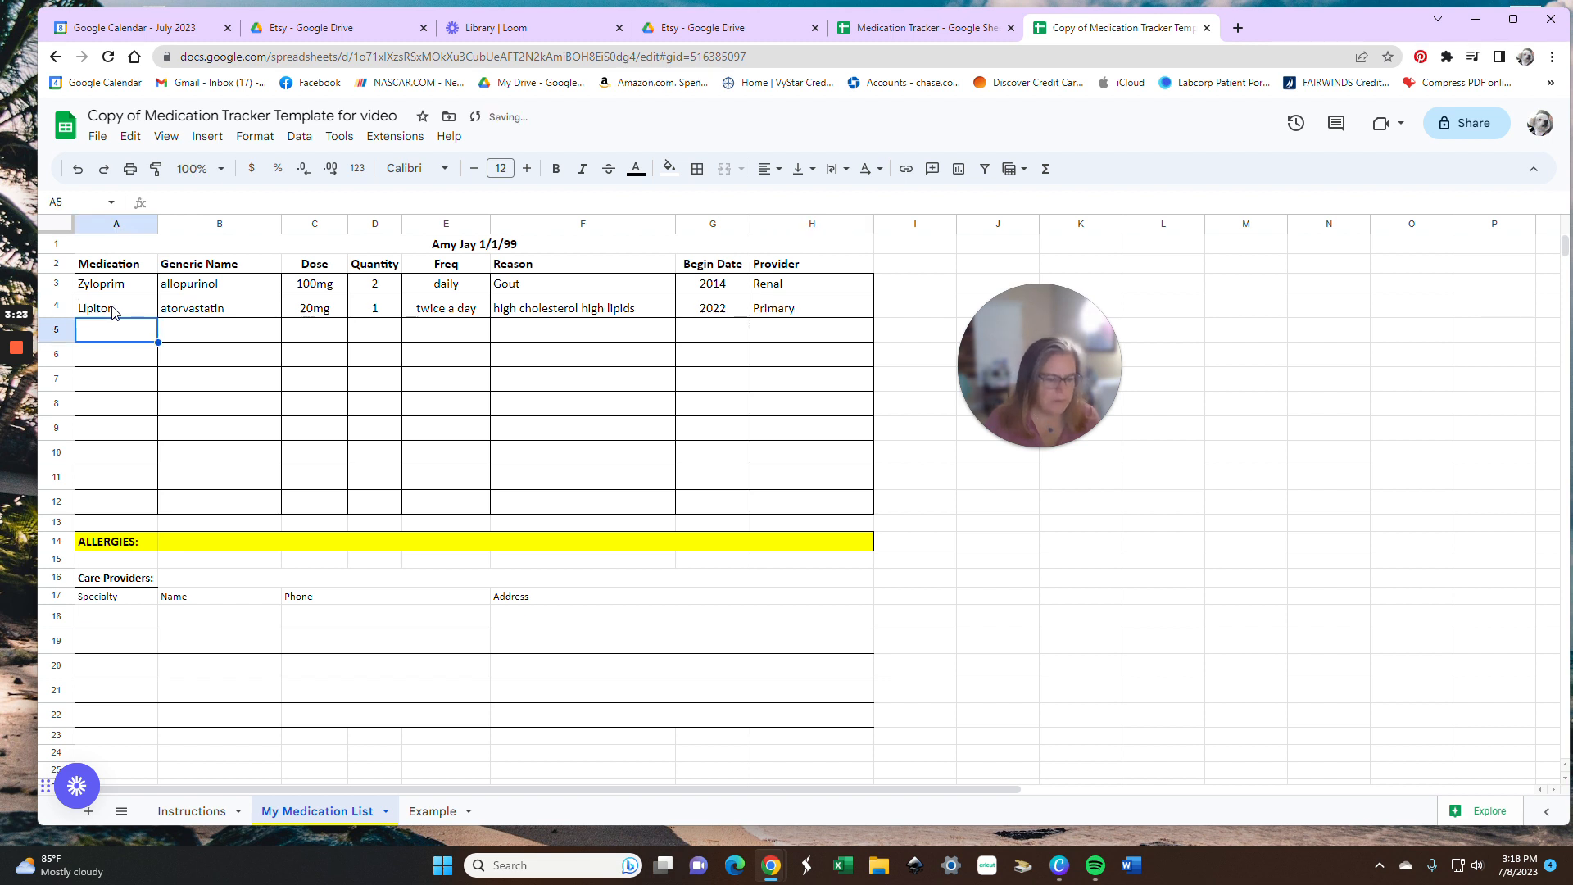
Step: Enter 'Keflex and Bactrim' in the highlighted allergies row
click(195, 547)
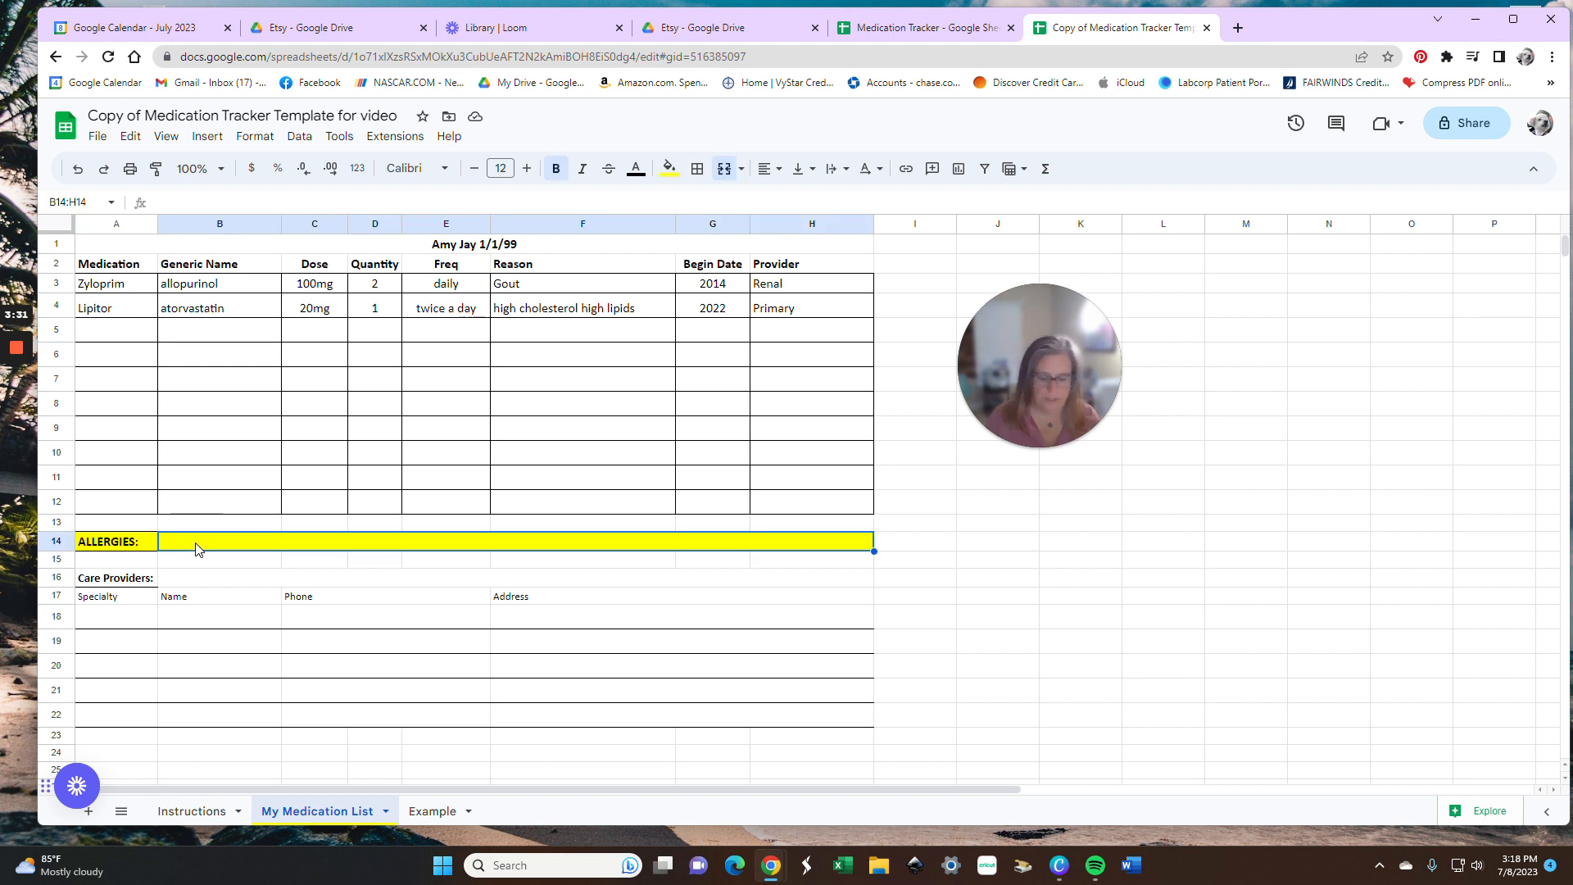
text(Keflex and Bactrim)
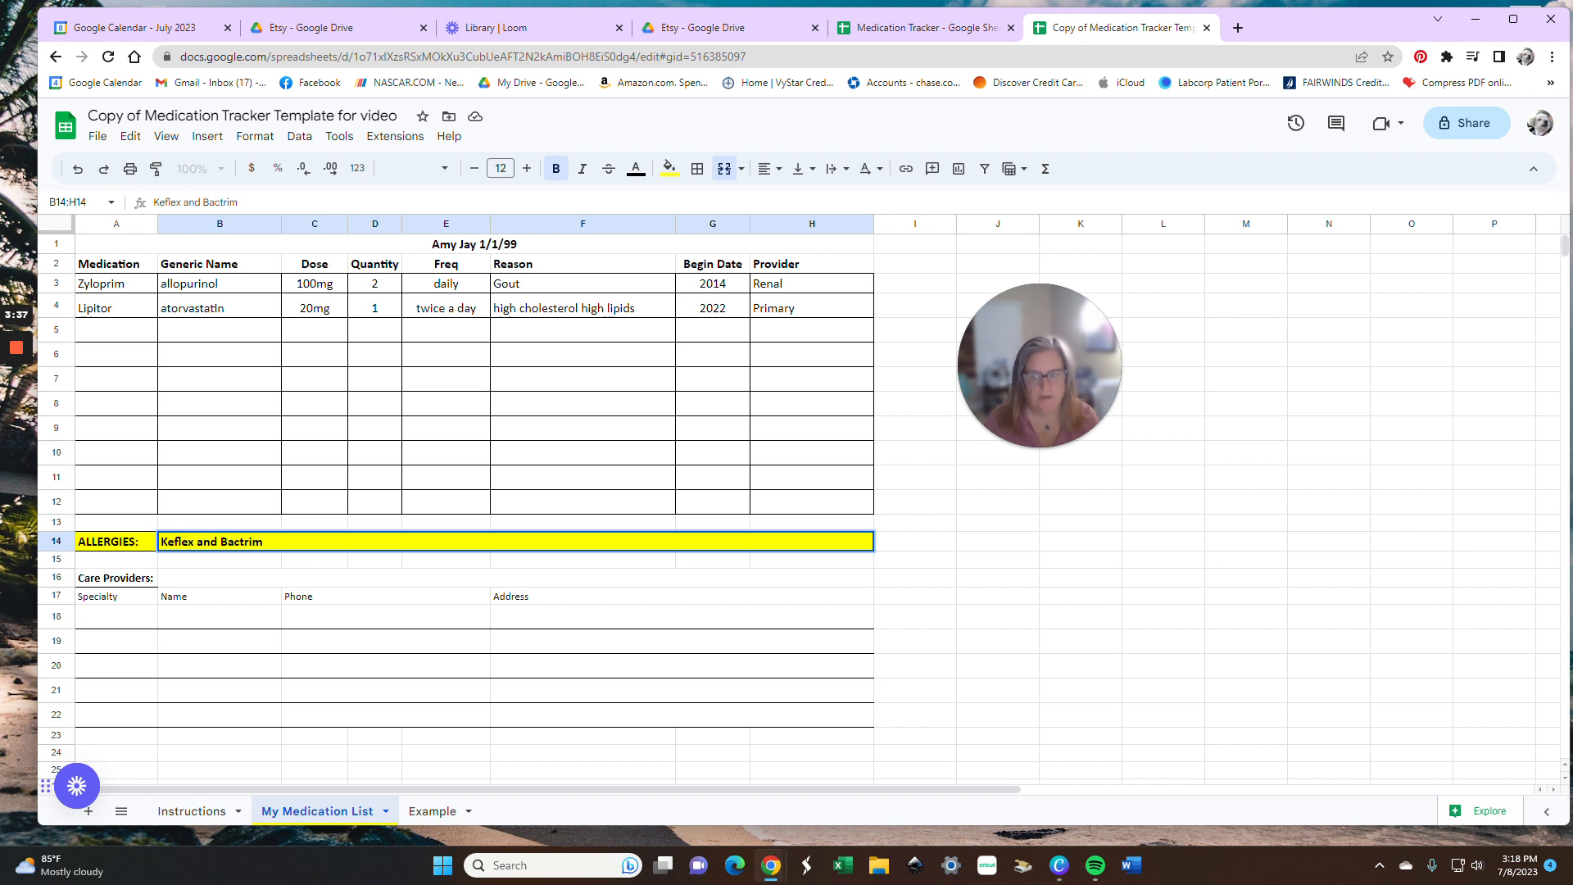
key(Return)
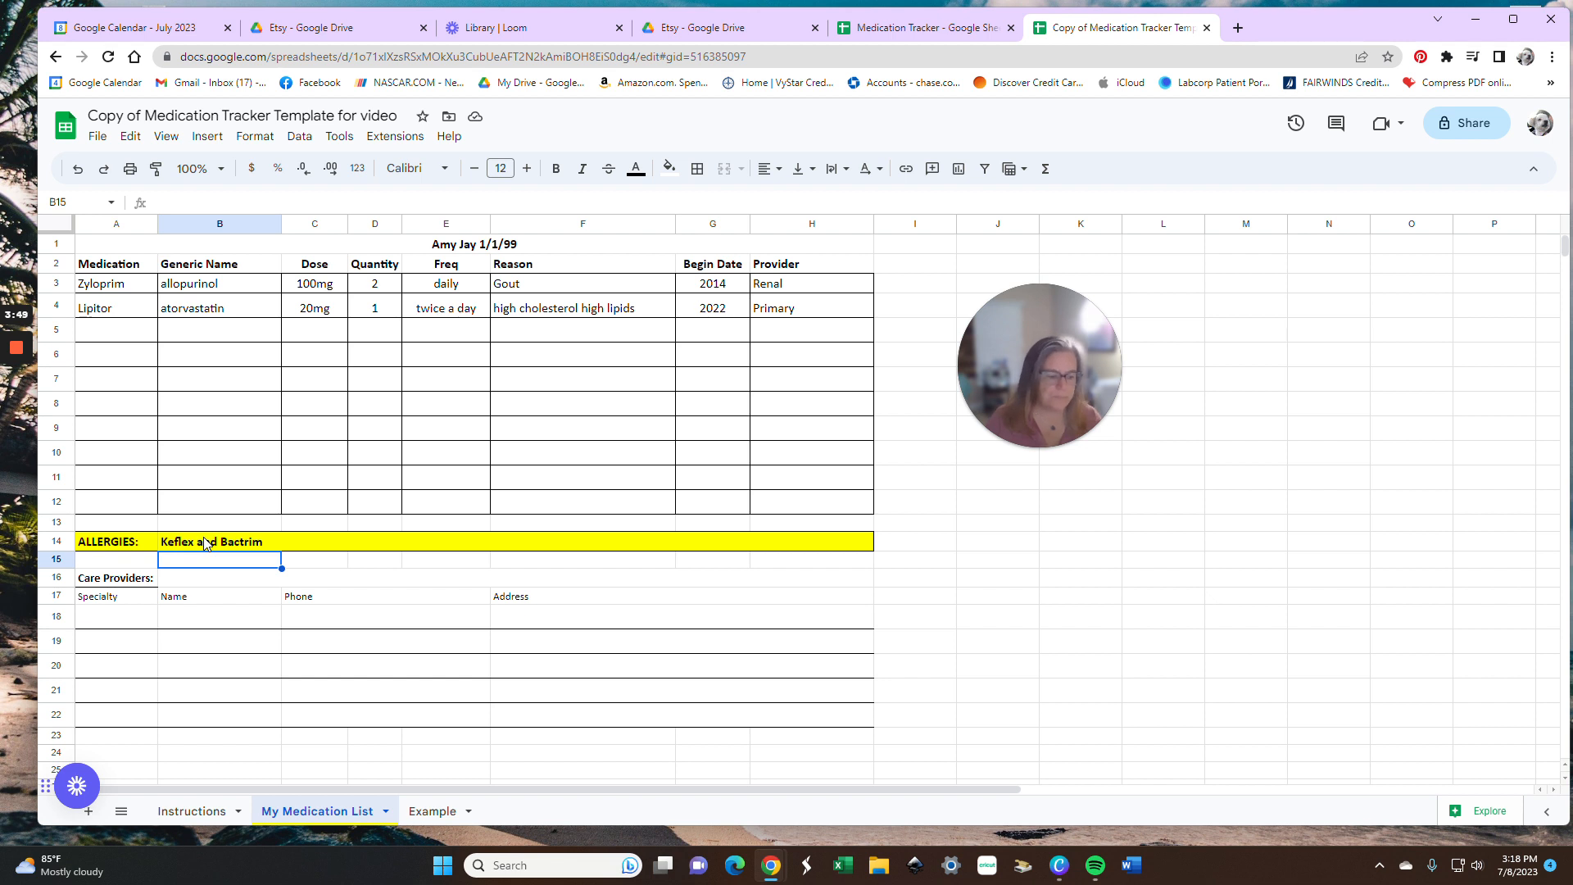
Step: Fill the first care provider row with filler text: specialty ';alskjdf;l', name ';laksjf;lkj', phone ';laksjdf;lkj' and address ';alksjdf;lkj'
click(121, 620)
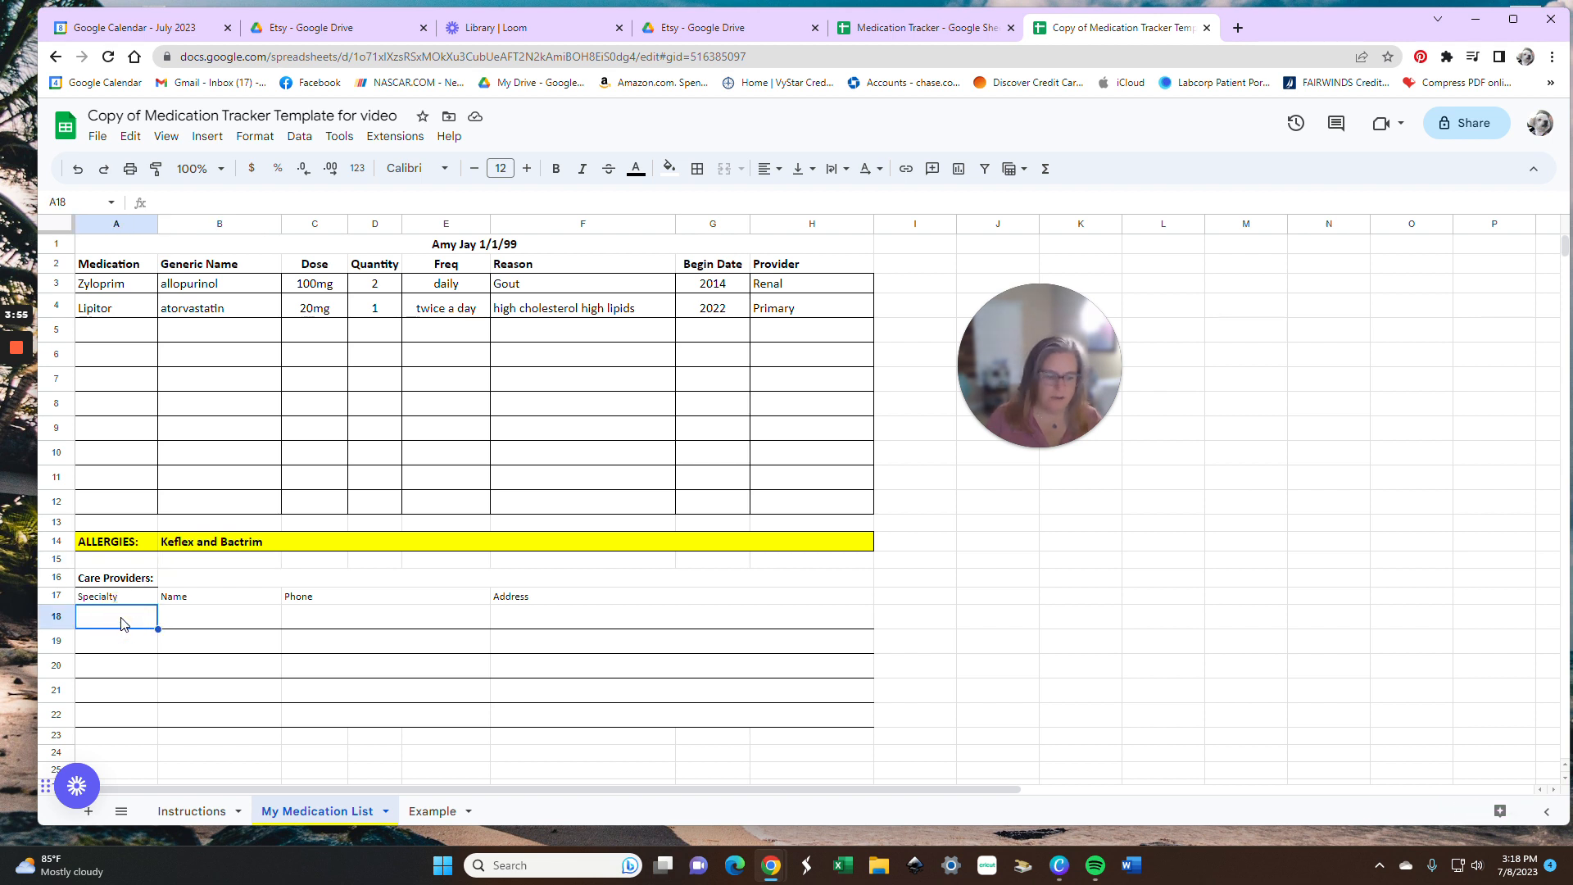
text(;alskjdf;l)
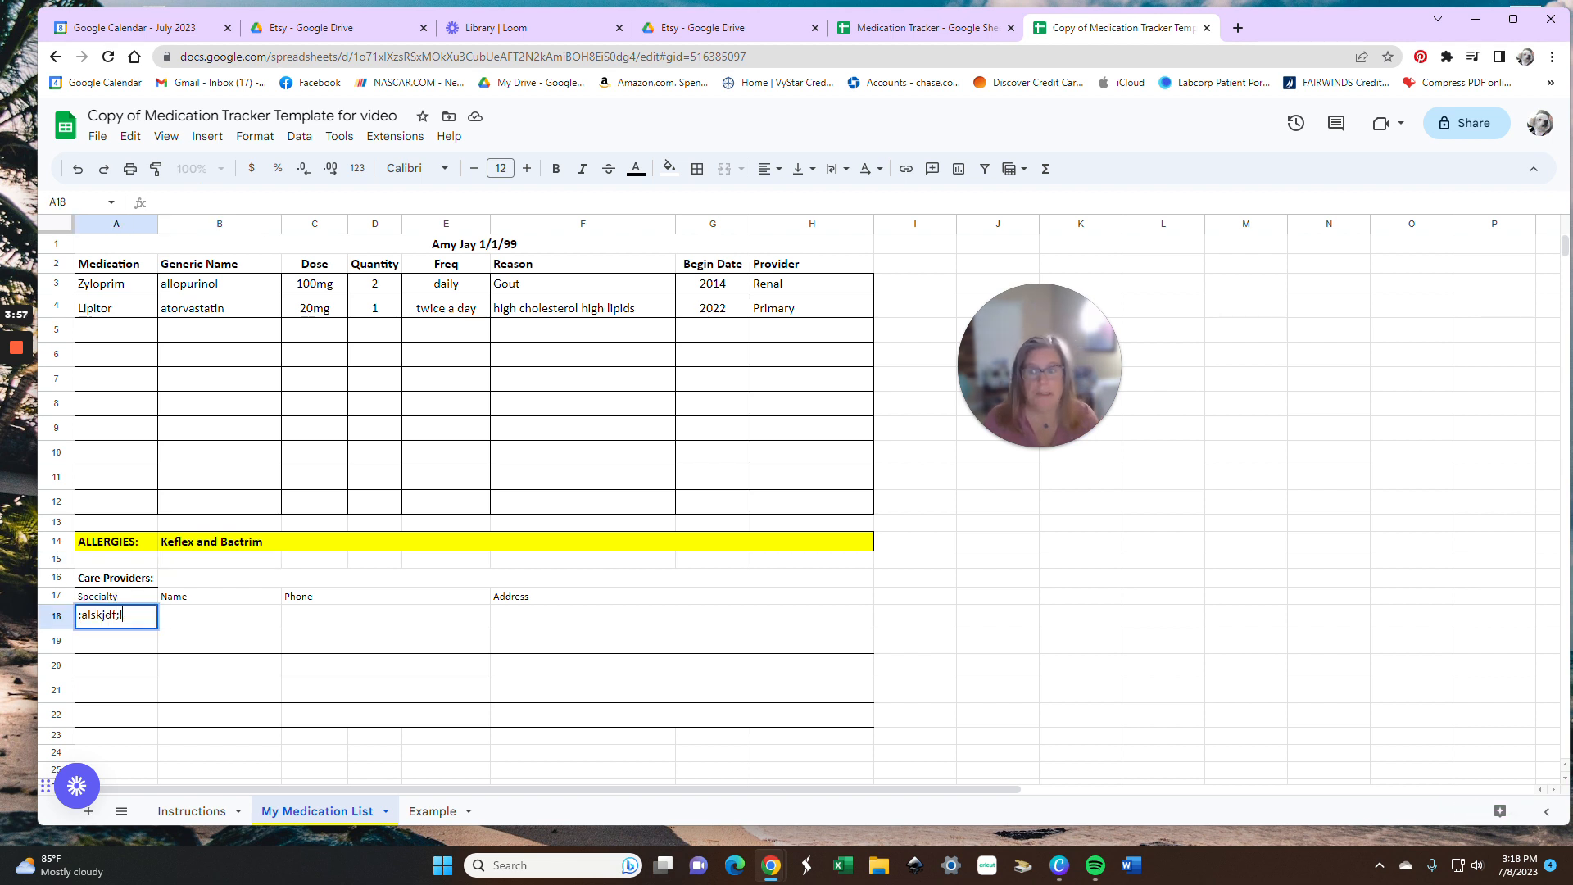
key(Tab)
text(;laksjf;lkj)
key(Tab)
text(;laksjdf;lkj)
key(Tab)
text(;alksjdf;lkj)
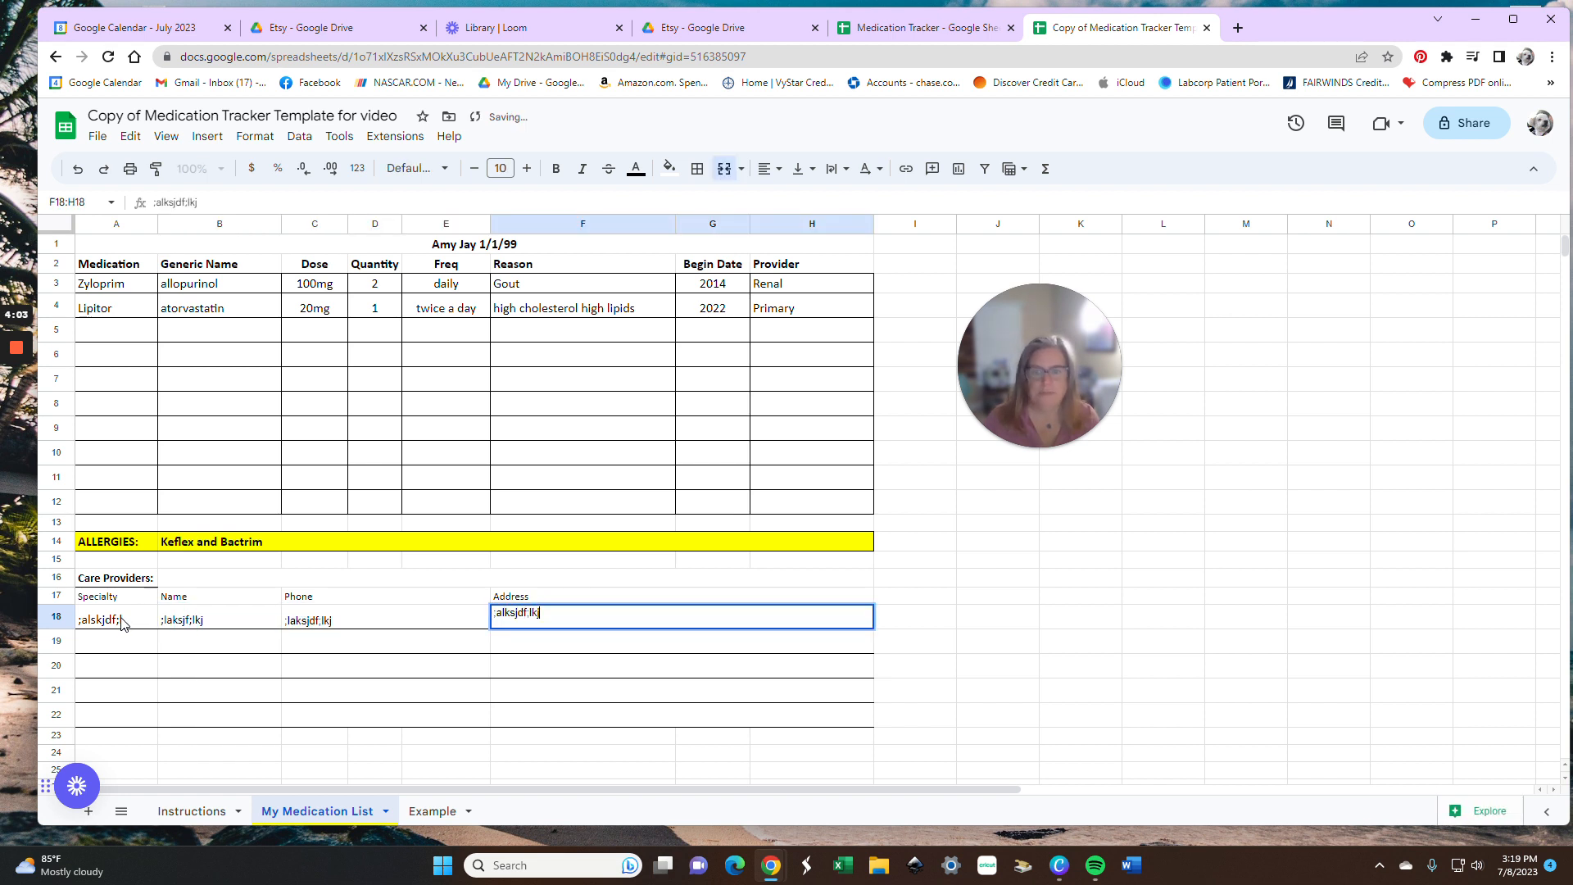
key(Return)
Step: Fill the second care provider row with filler text: specialty 'al;skjdf', name ';alksj', phone 'lkjsdfl' and address 'al;skjd'
text(al;skjdf)
key(Tab)
text(;alks)
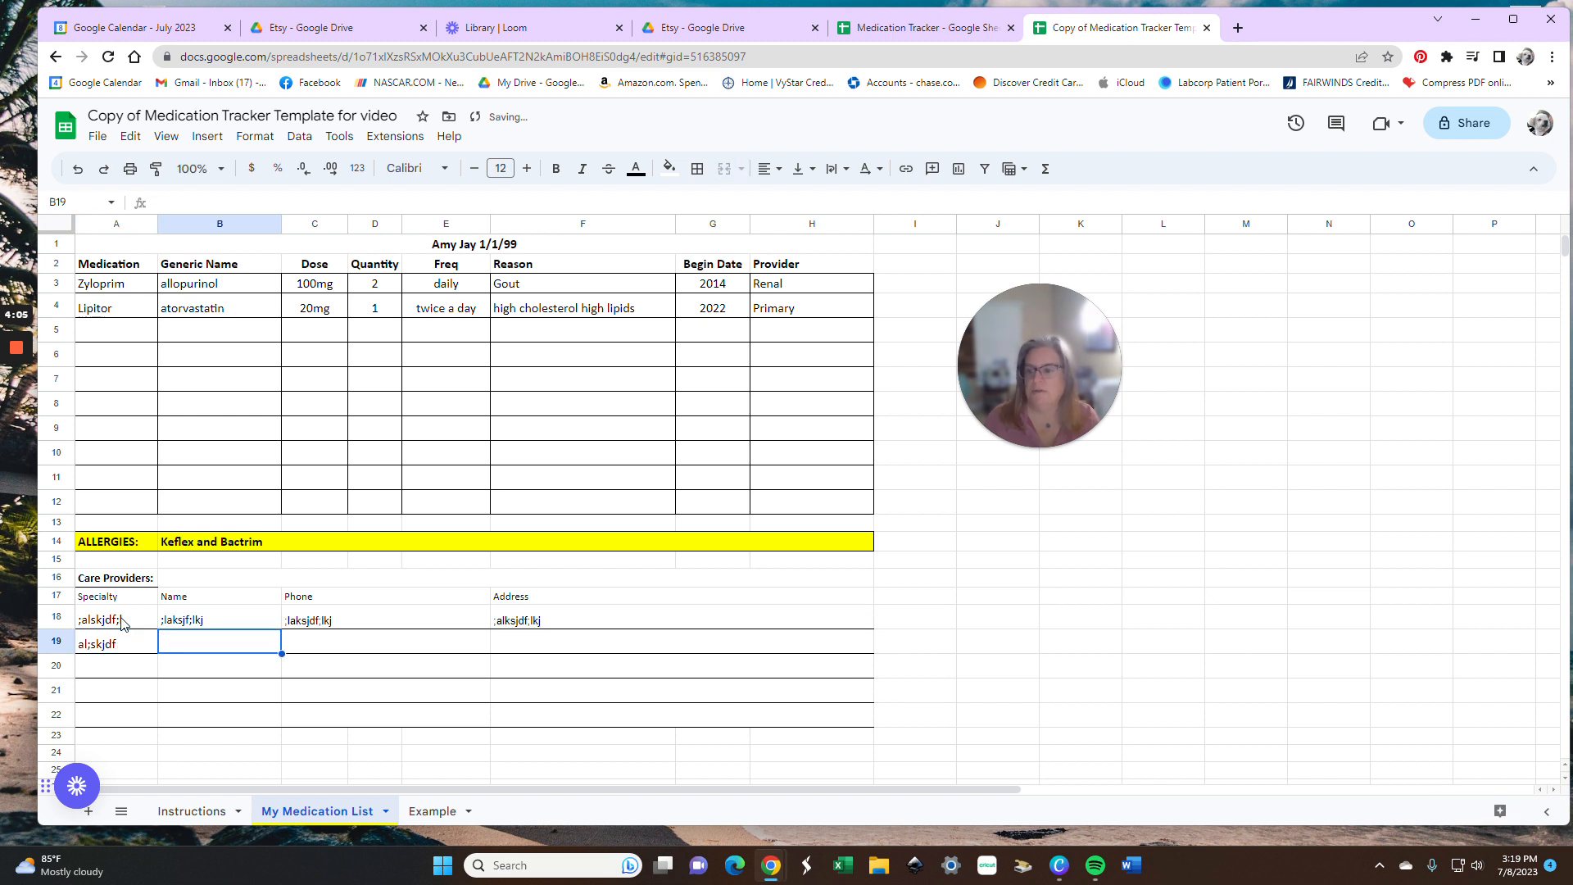
text(j)
key(Tab)
text(lkjsdfl)
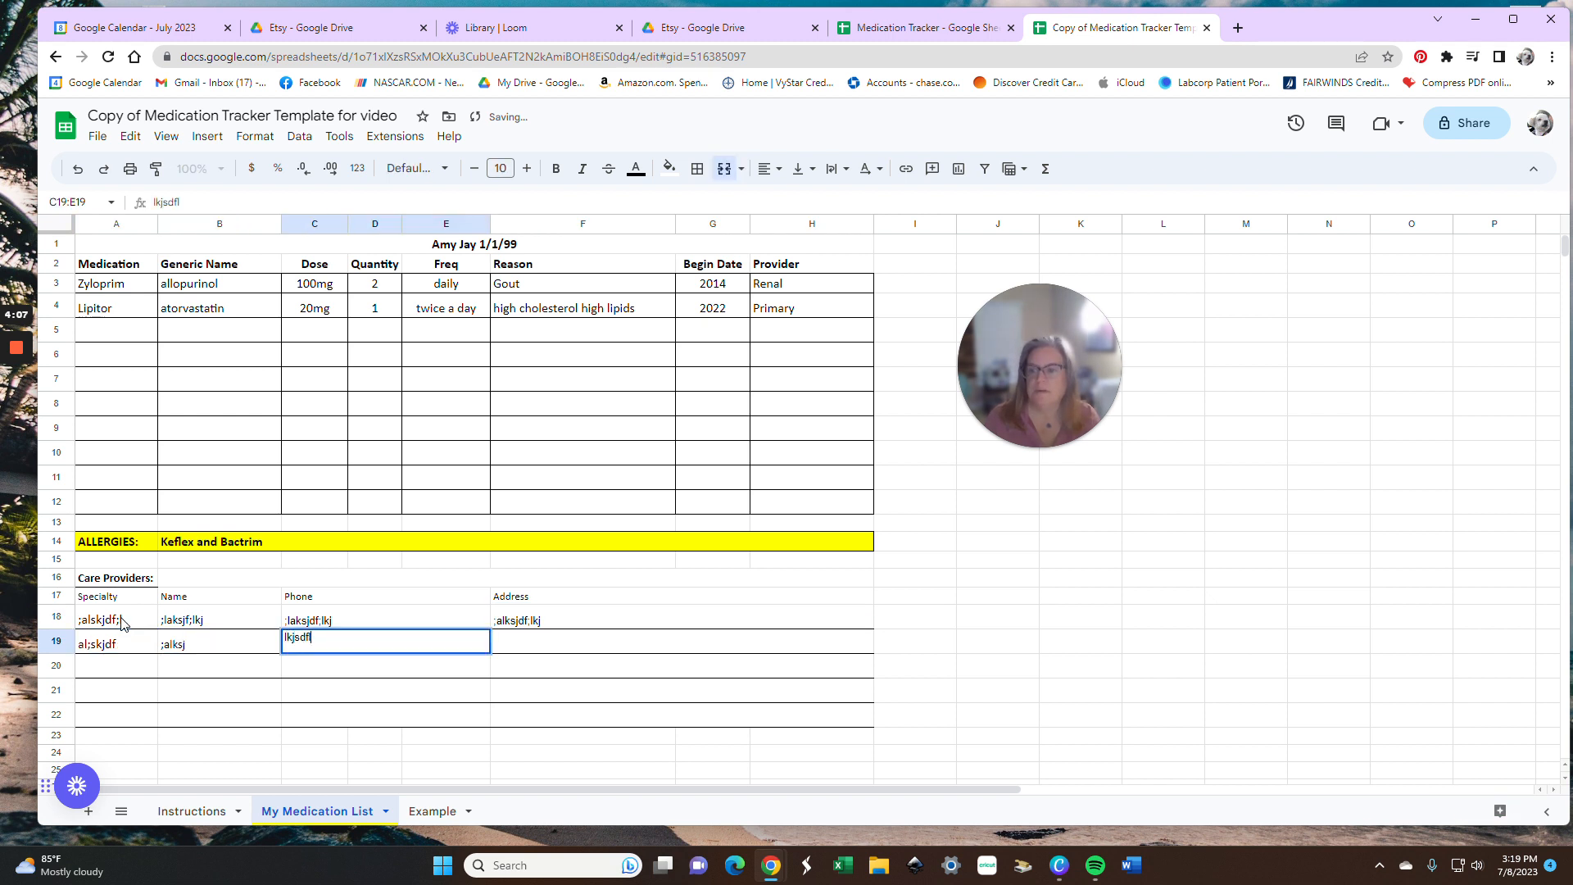
key(Tab)
text(al;skjd)
key(Return)
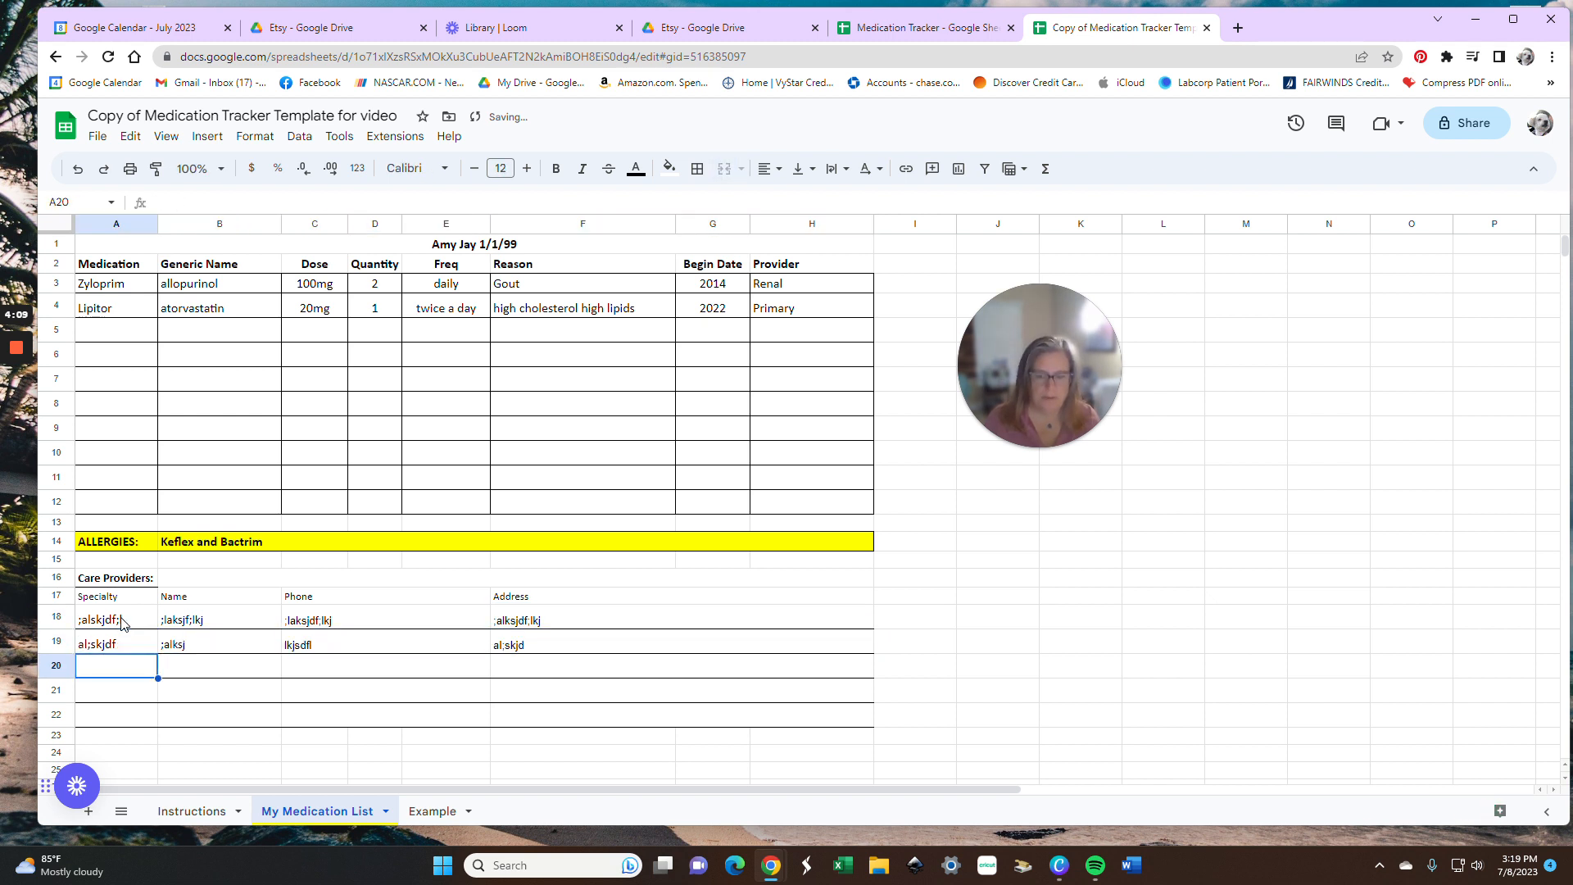
Step: Replace the specialty filler text in the two care provider rows with 'Primary' and 'Renal'
click(121, 622)
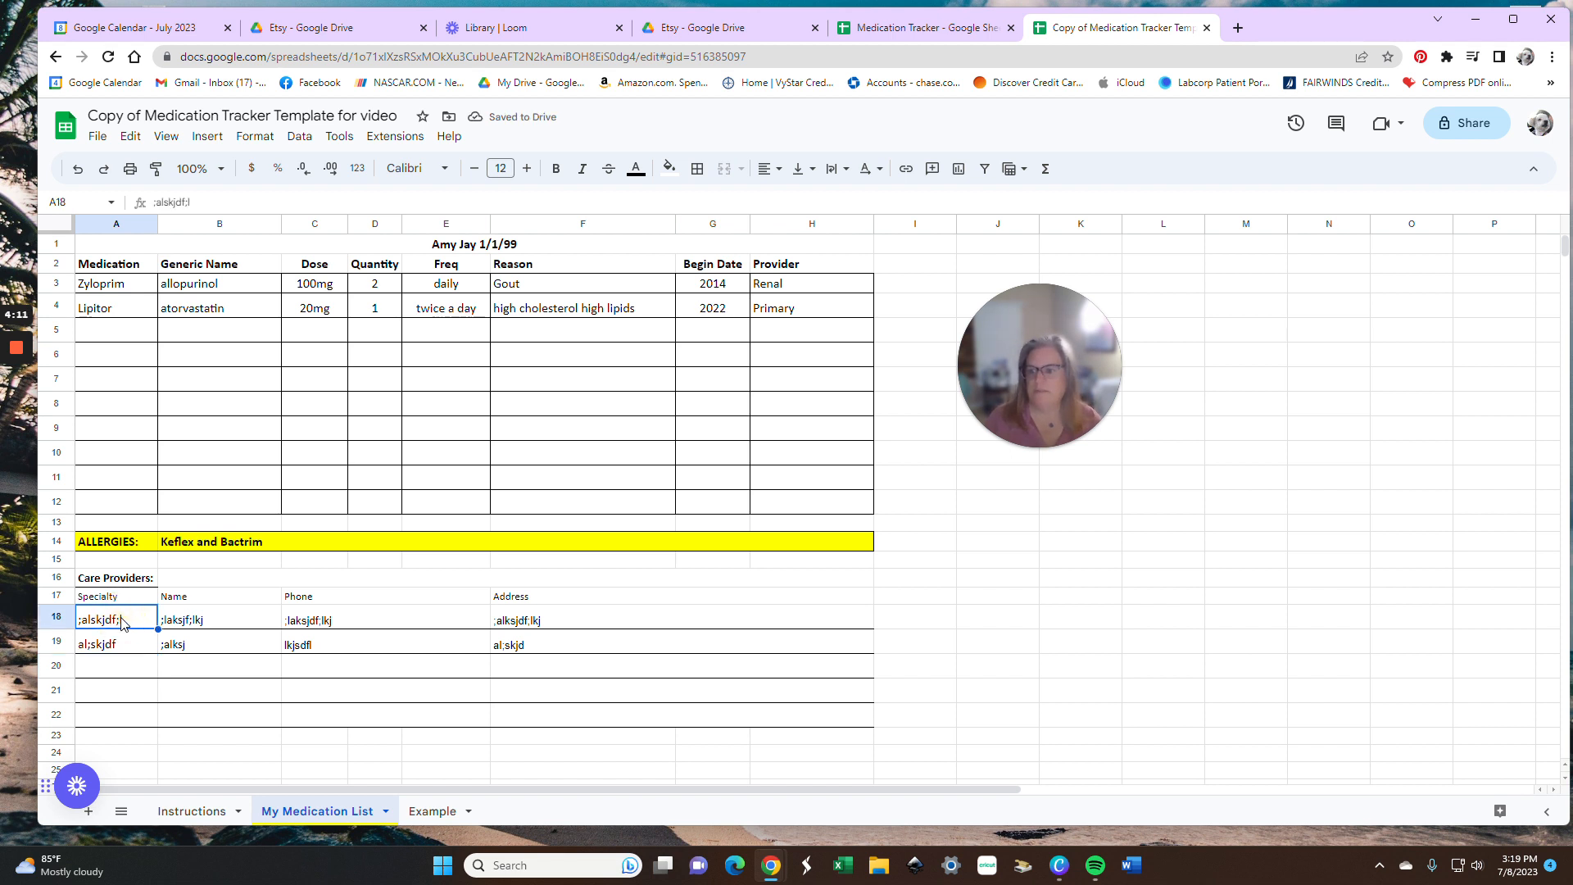
text(Primary)
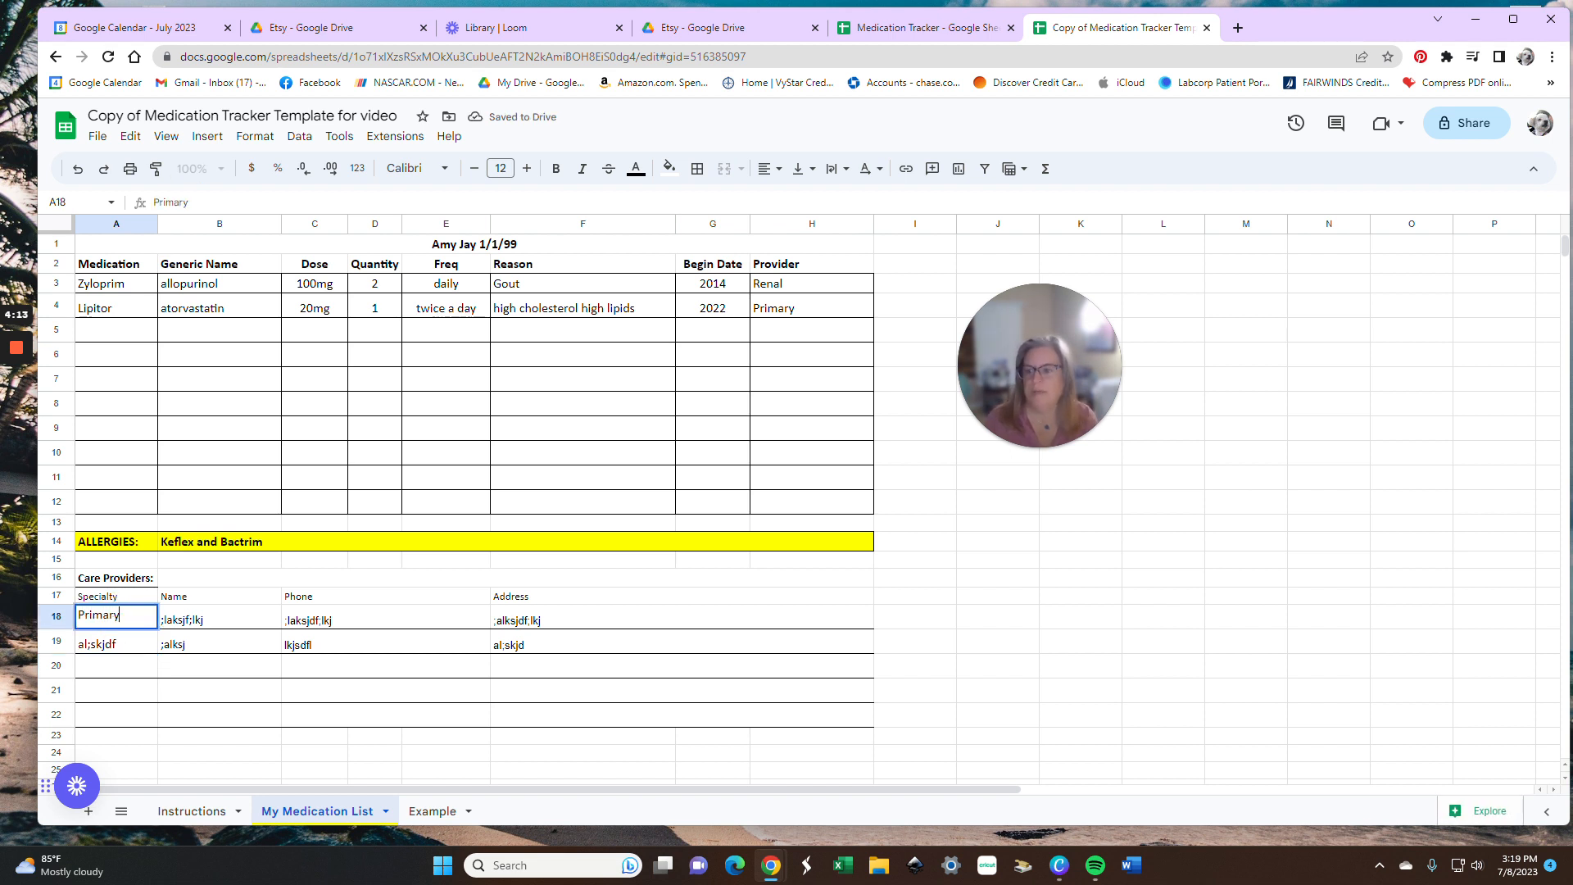
key(Return)
text(Renal)
key(Return)
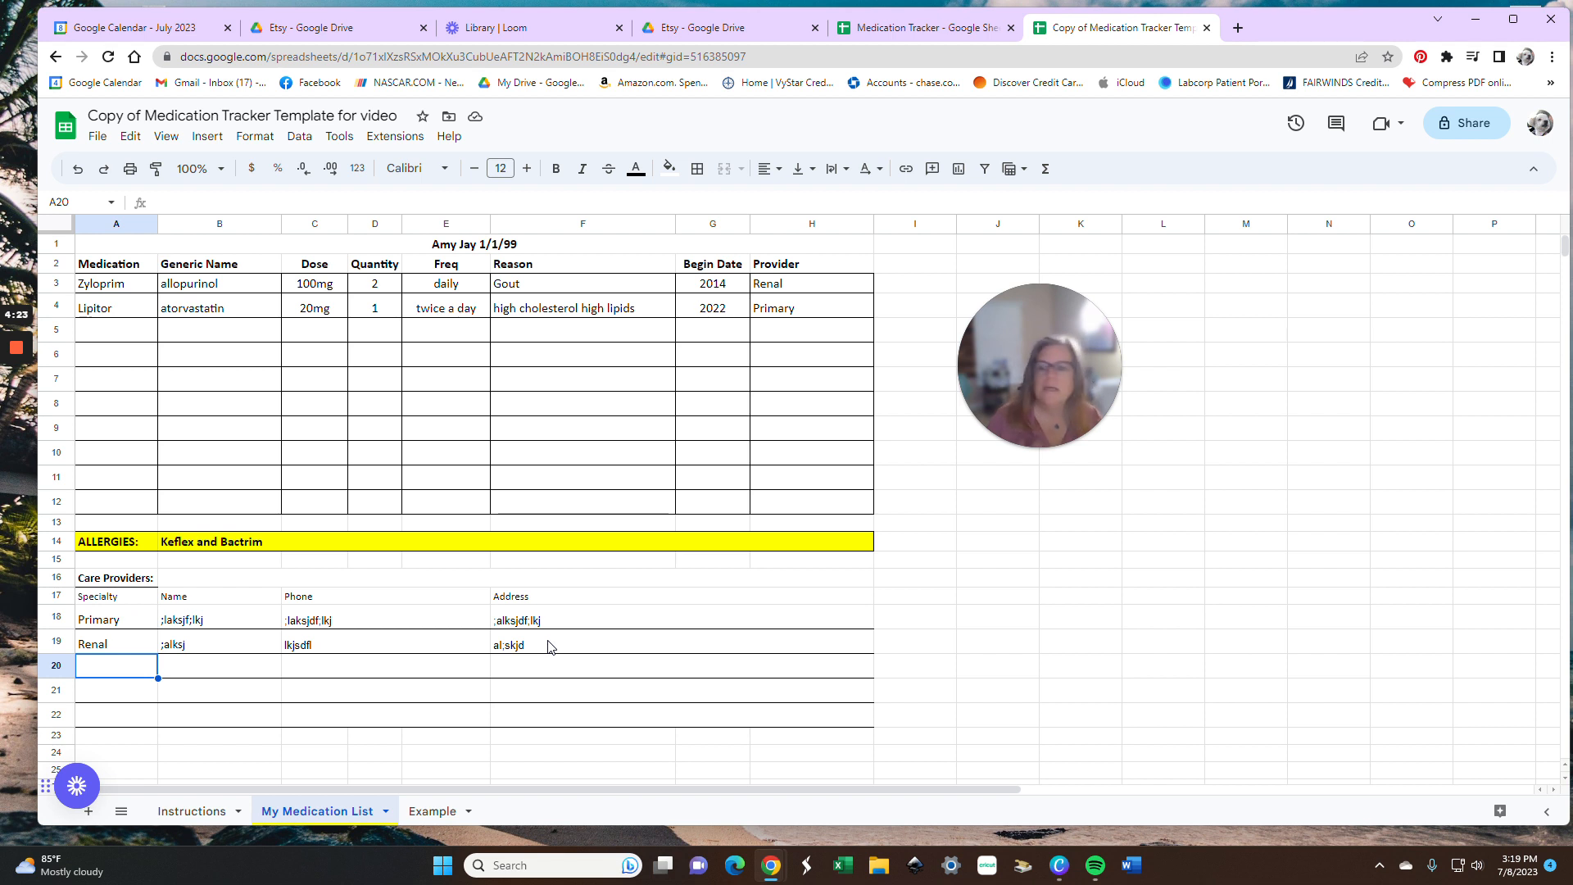
Step: Delete empty row 9 from the medication table, and delete the empty row that takes its place too
click(58, 429)
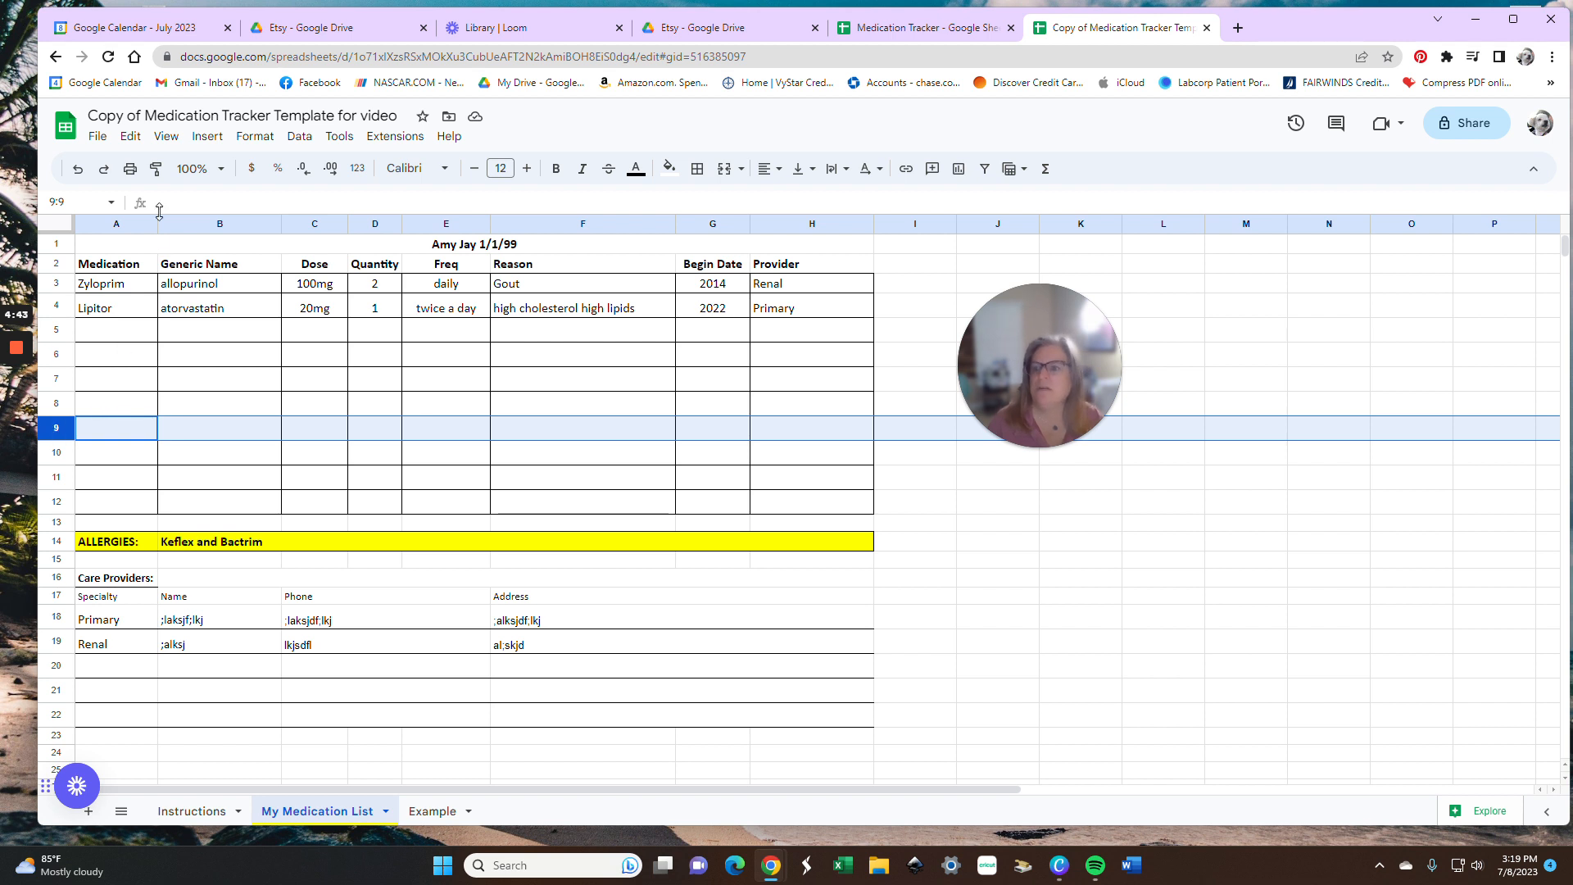
click(132, 139)
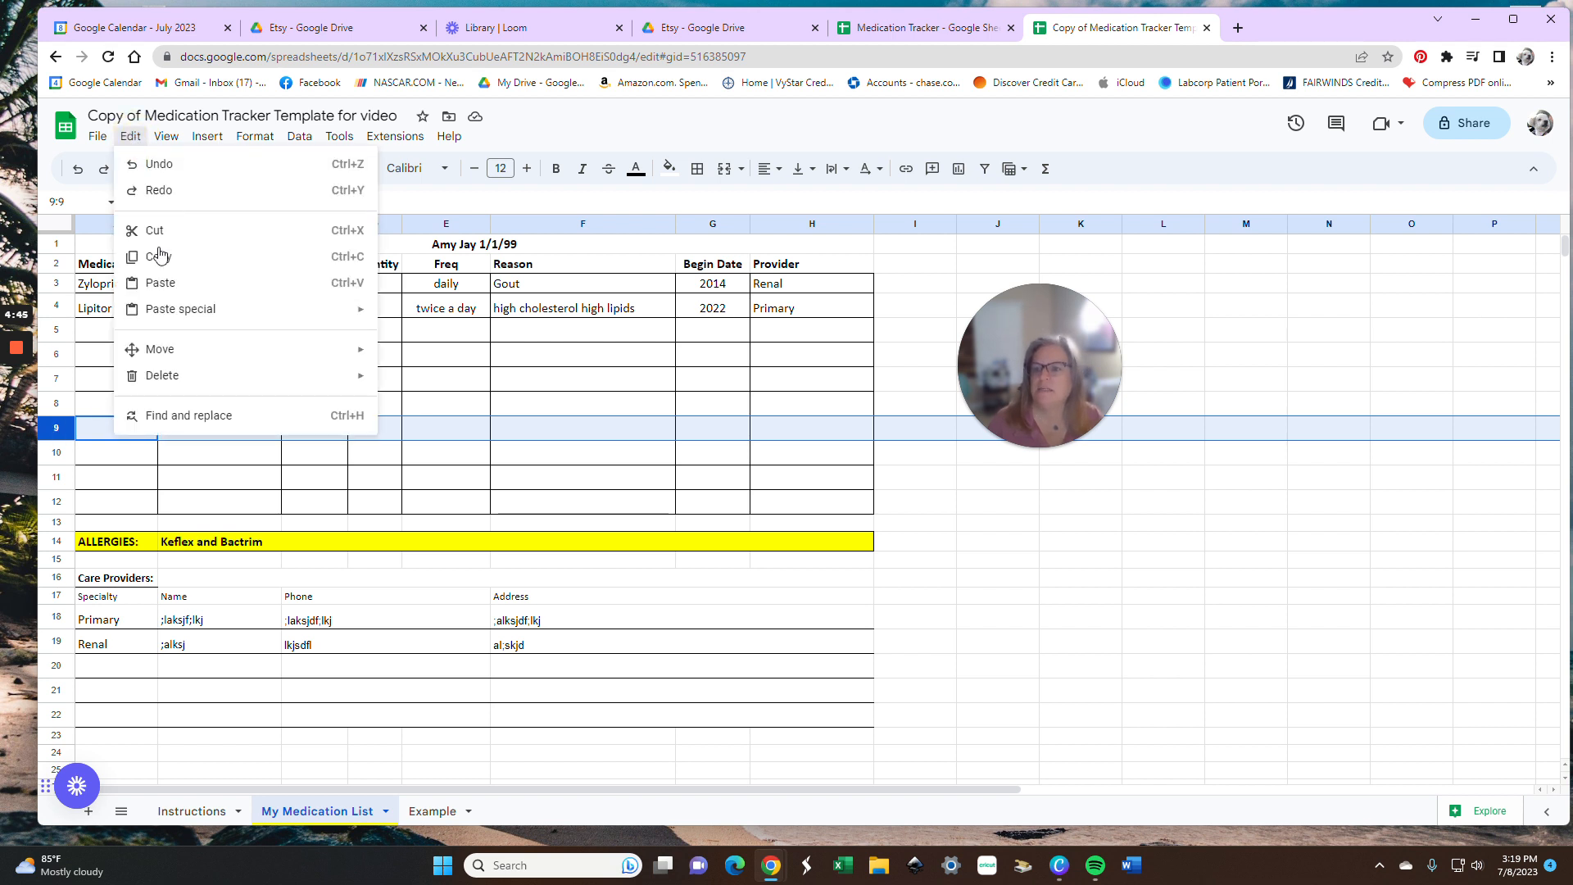
mouse_move(264, 379)
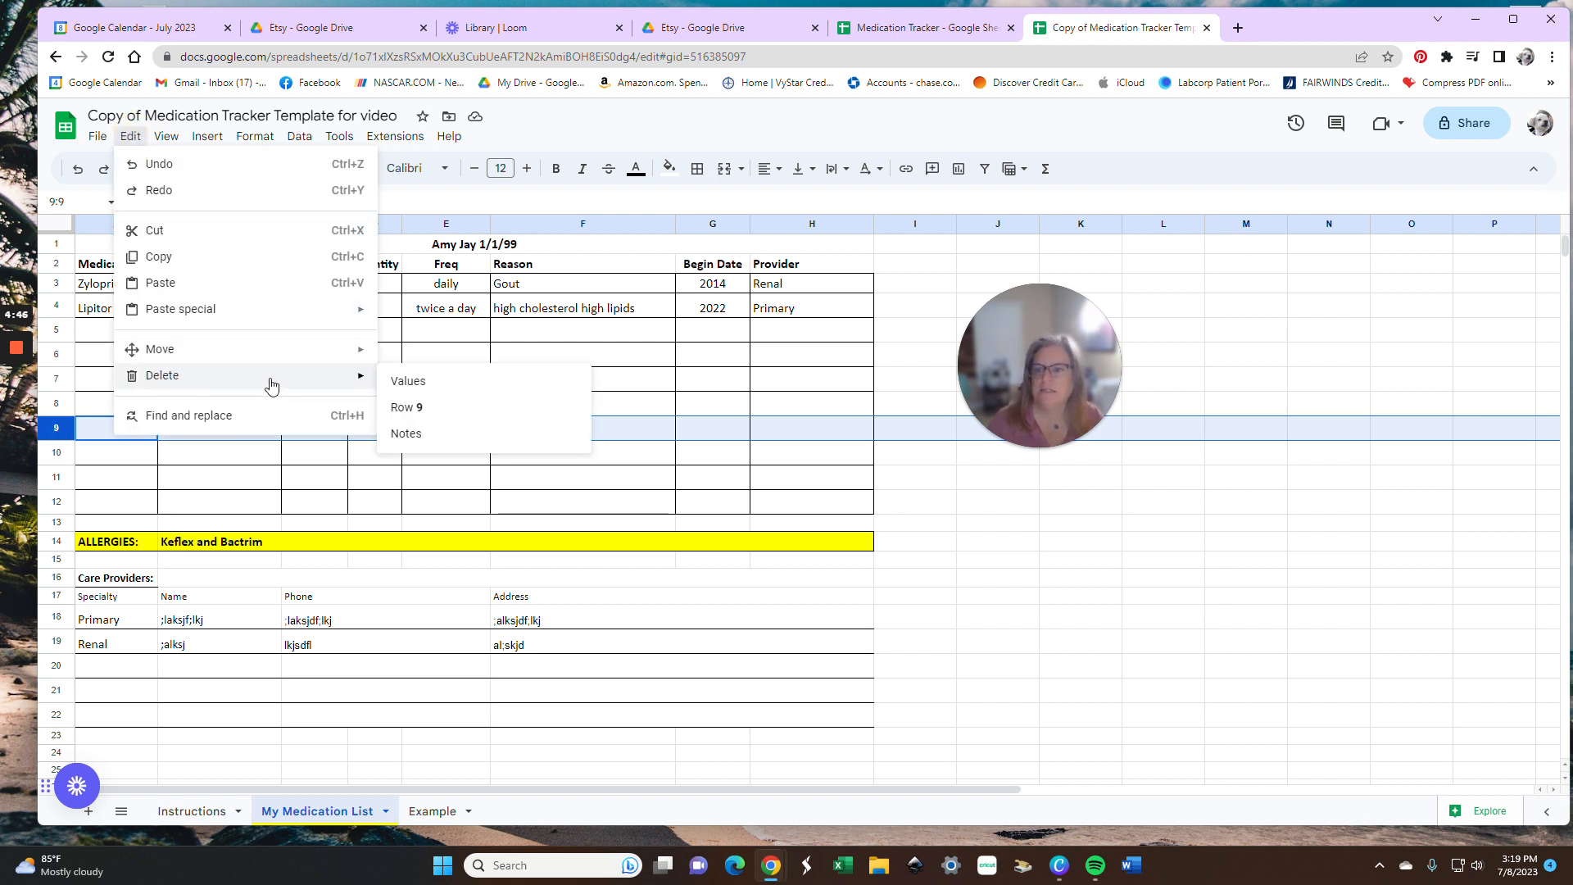
click(420, 410)
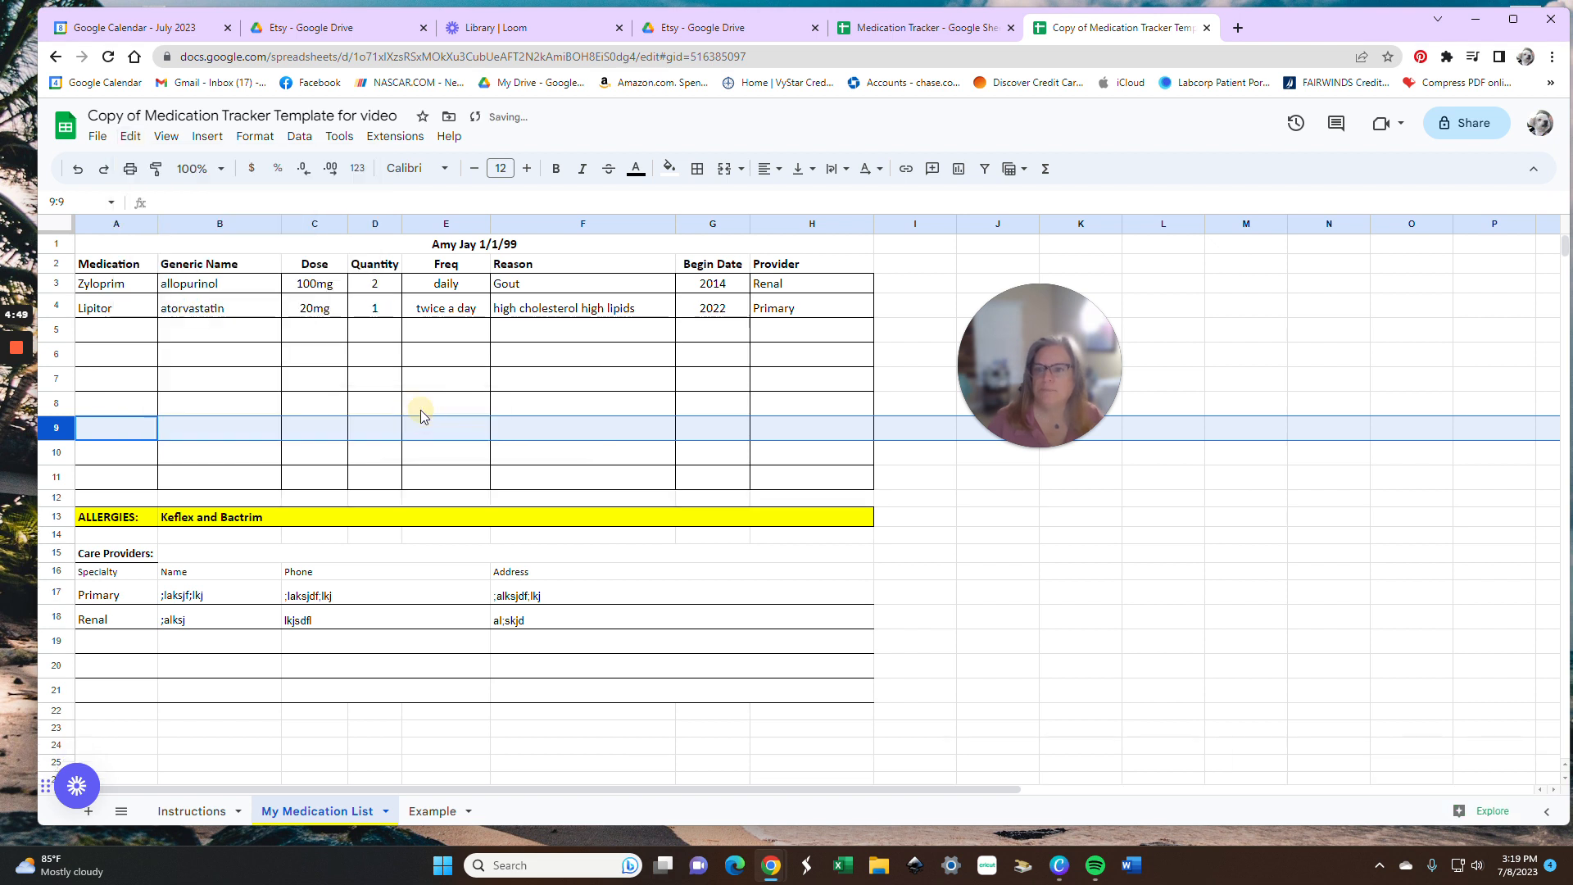
right_click(51, 430)
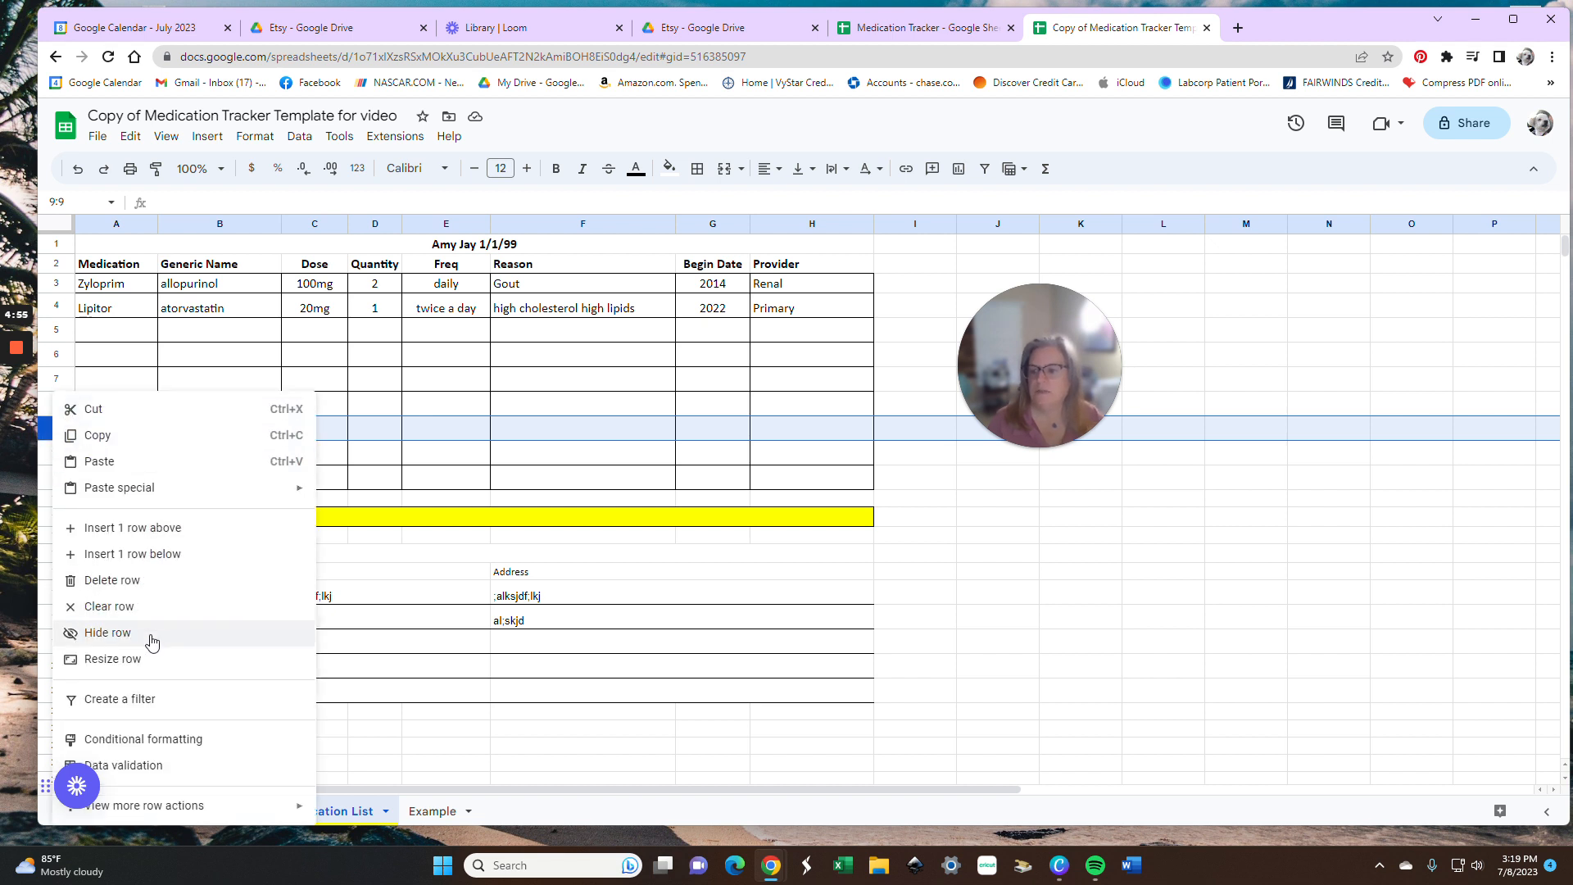
click(148, 581)
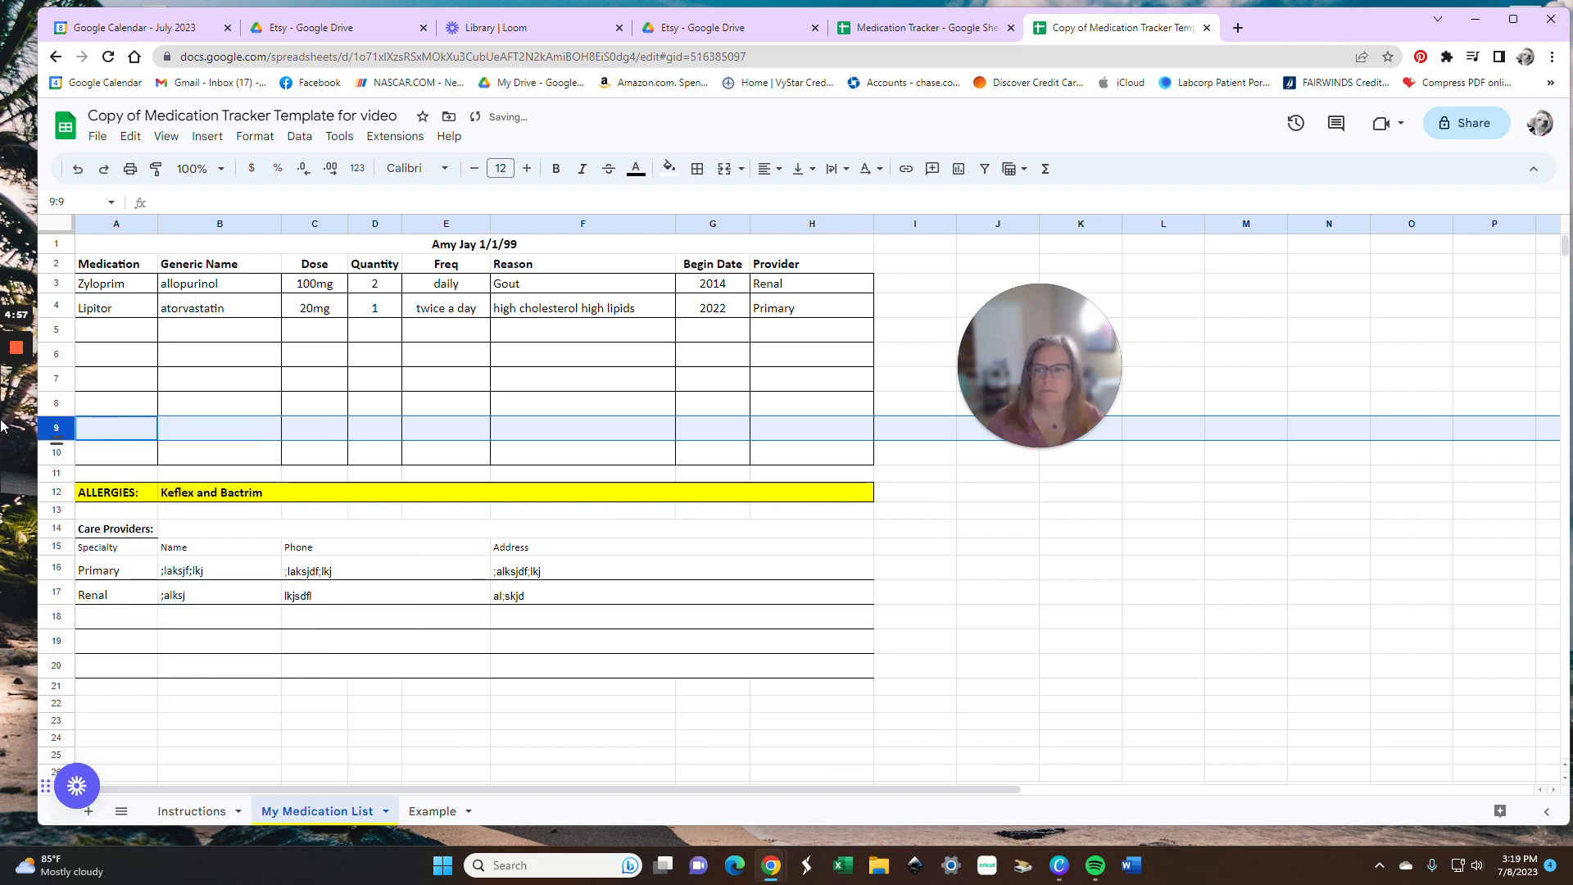
Step: Delete the empty medication rows 6 and 7 together
click(56, 360)
shift+click(59, 374)
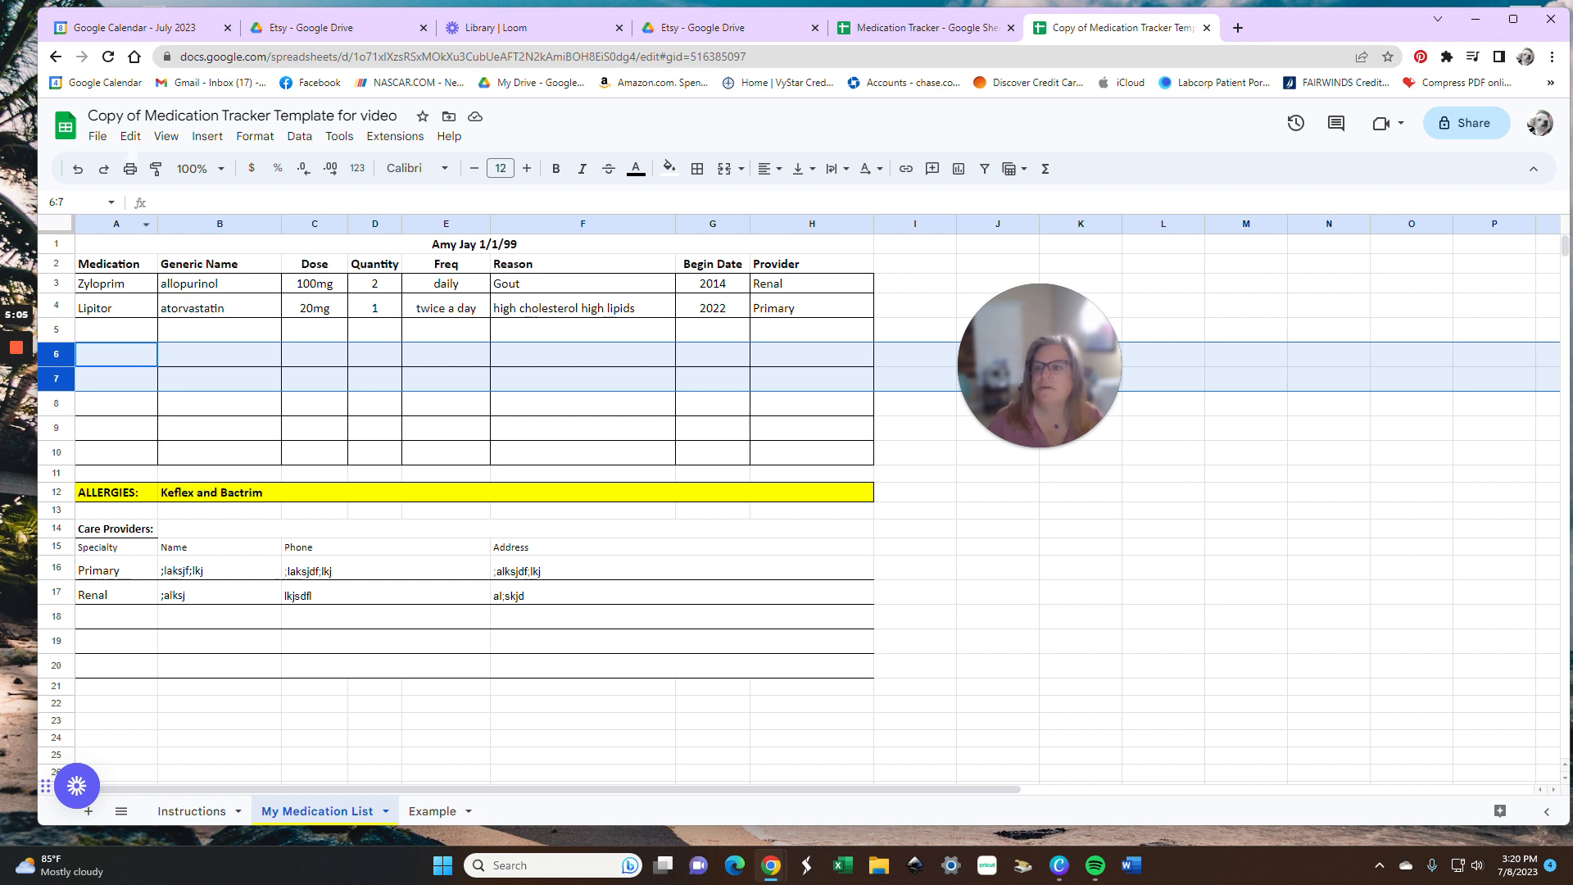
click(131, 137)
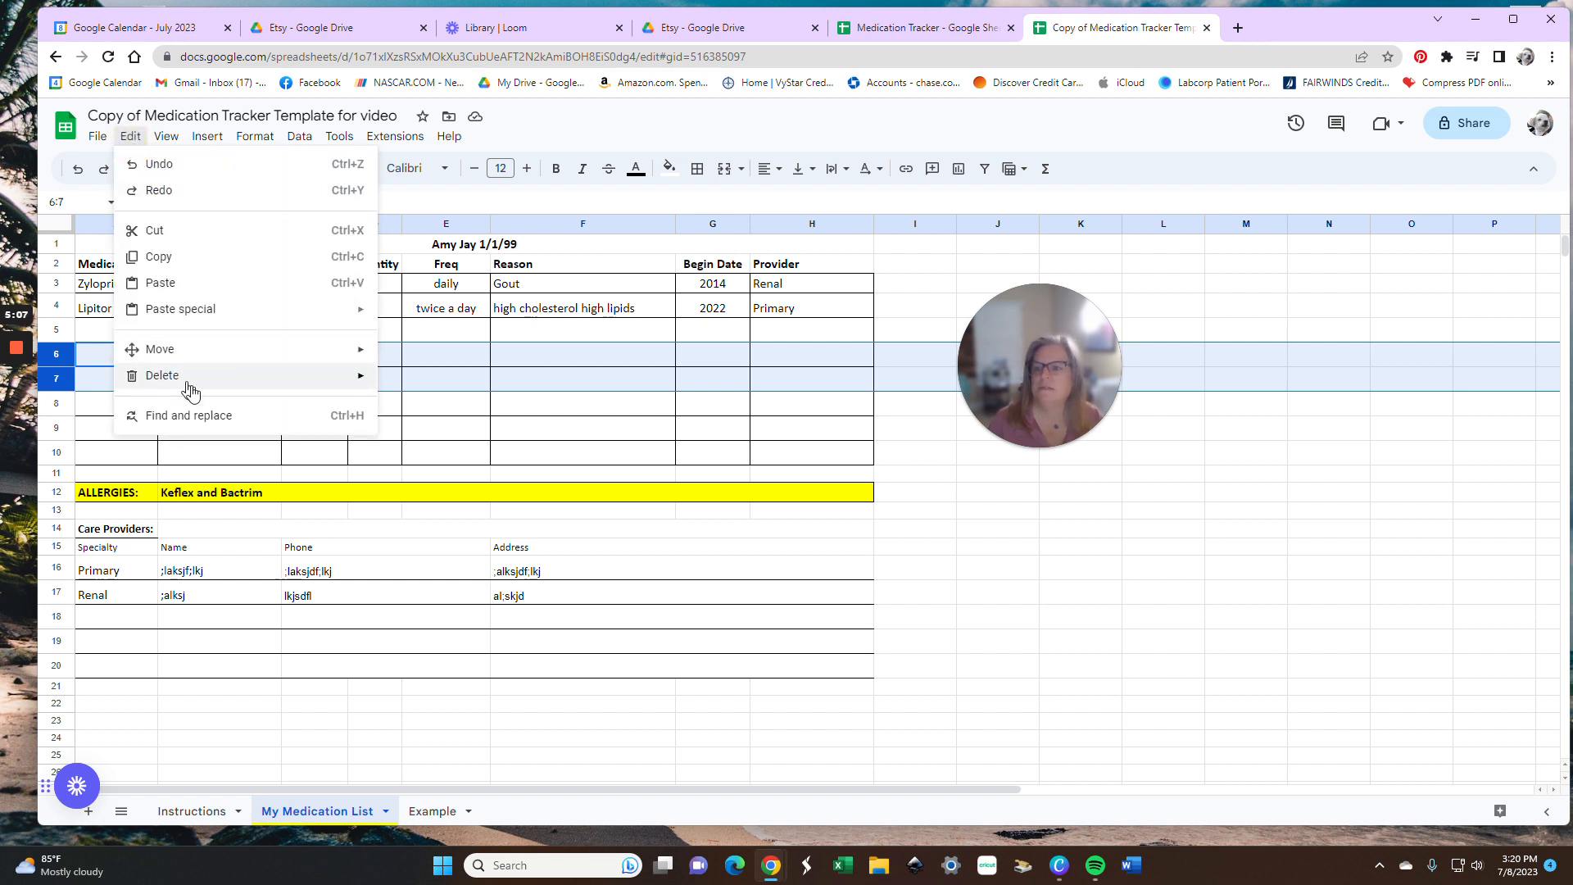
mouse_move(195, 381)
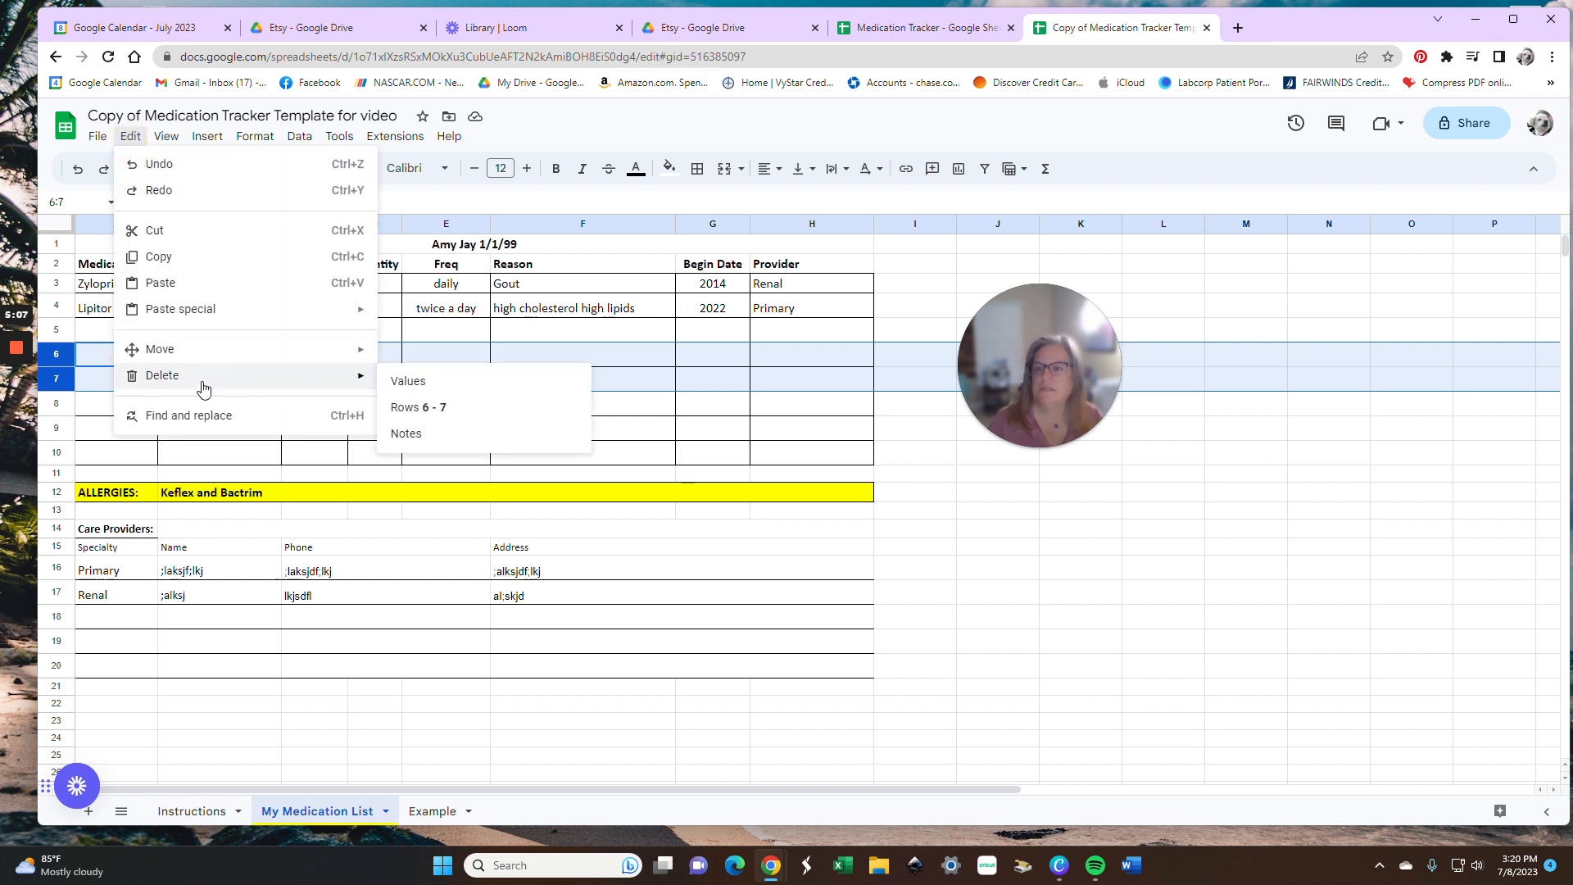
click(429, 414)
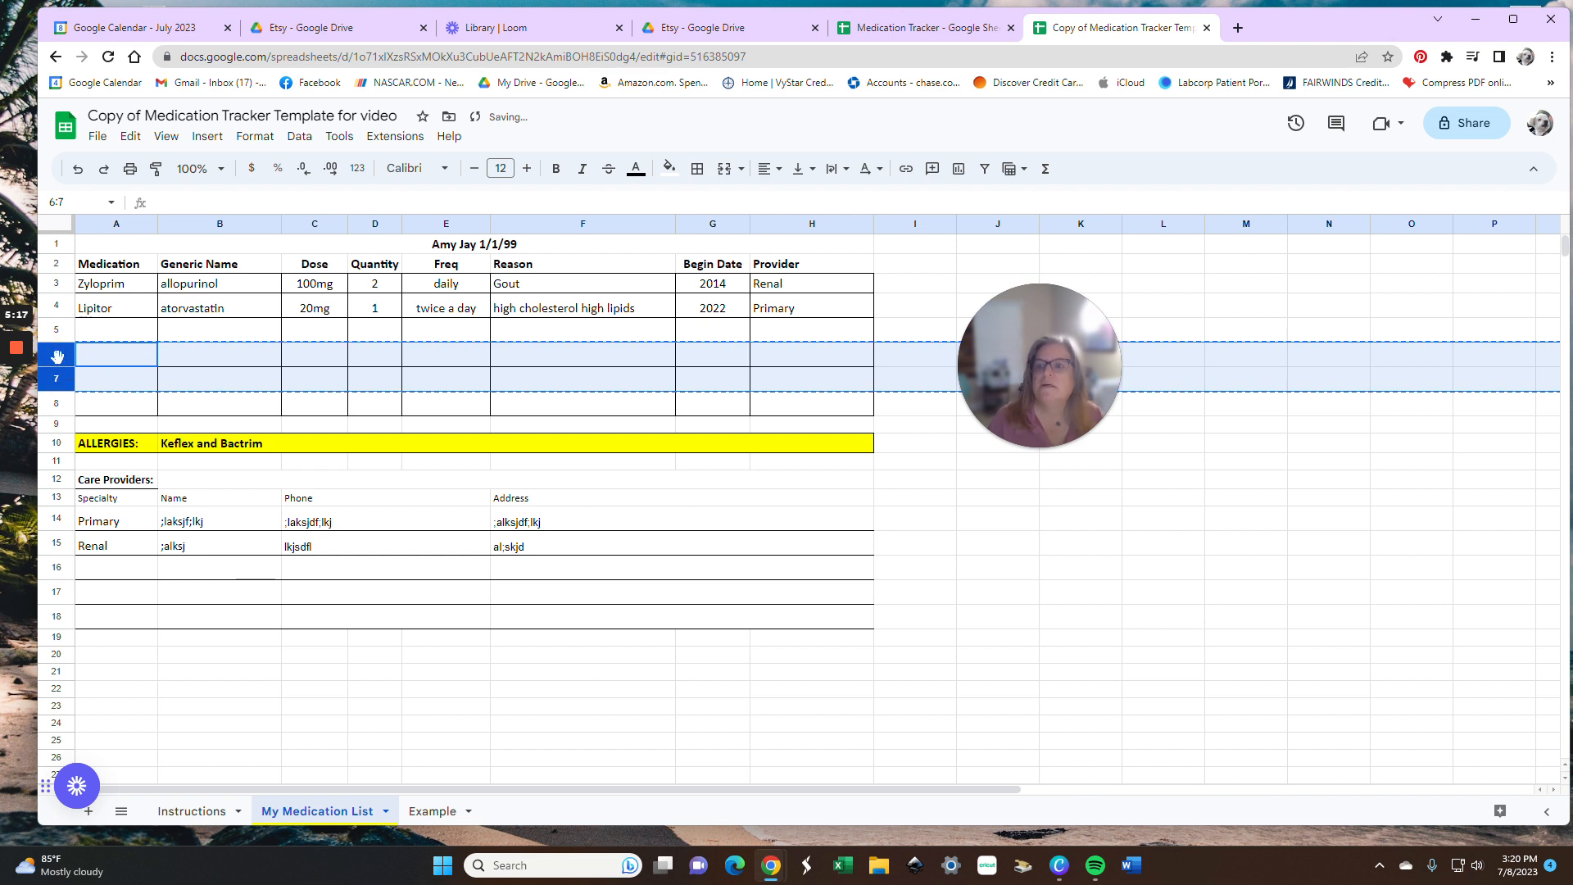
key(ctrl+c)
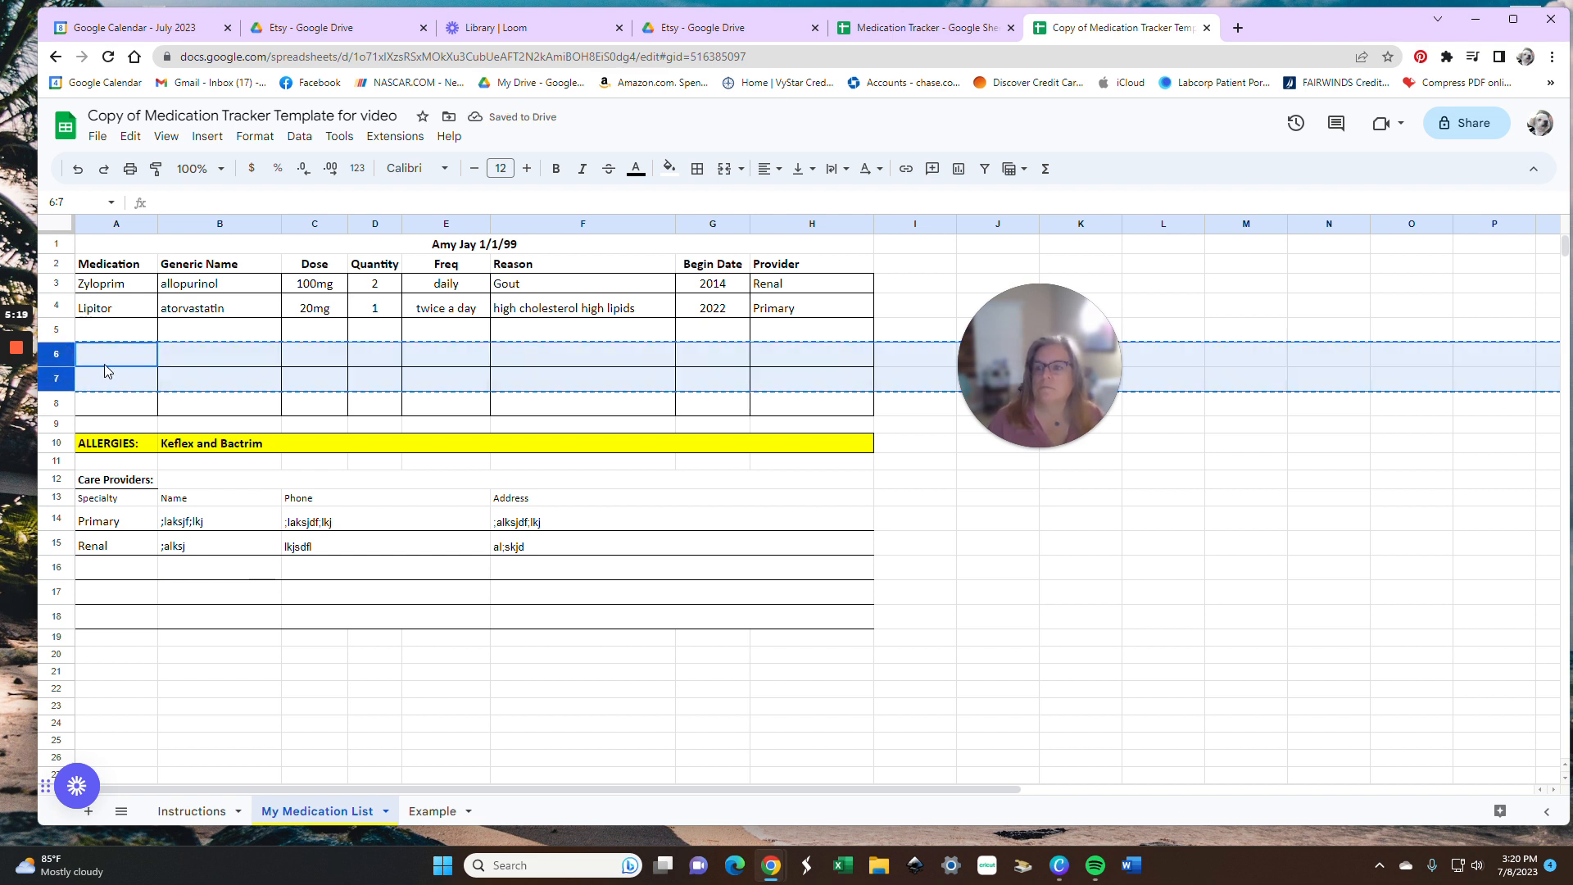
click(16, 417)
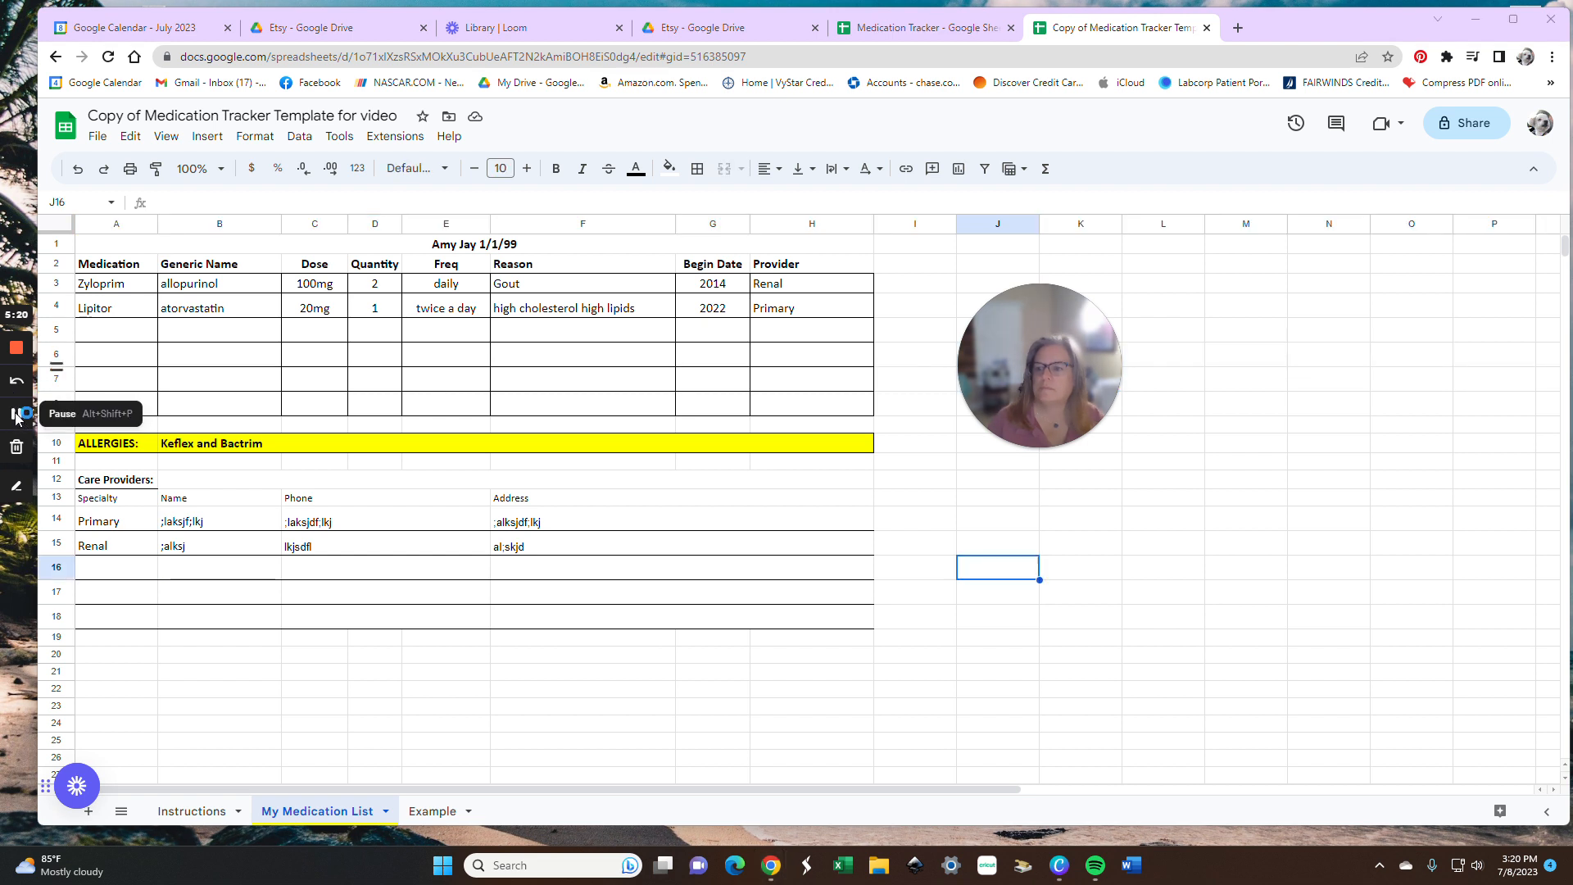
Step: Insert one empty row above row 6 in the medication table
click(54, 354)
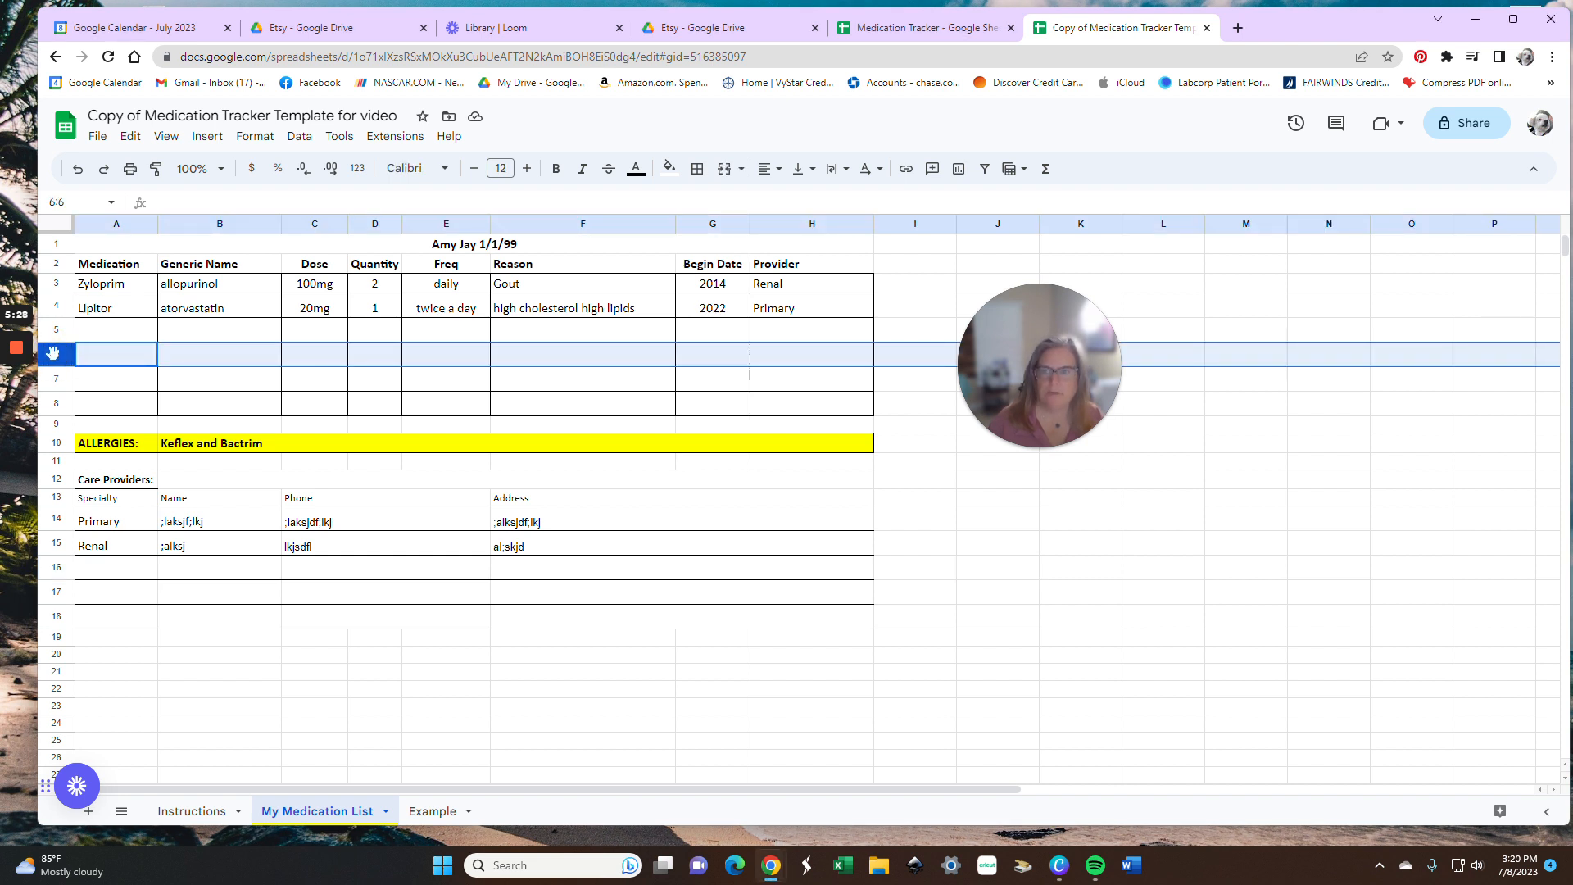
click(201, 141)
mouse_move(246, 195)
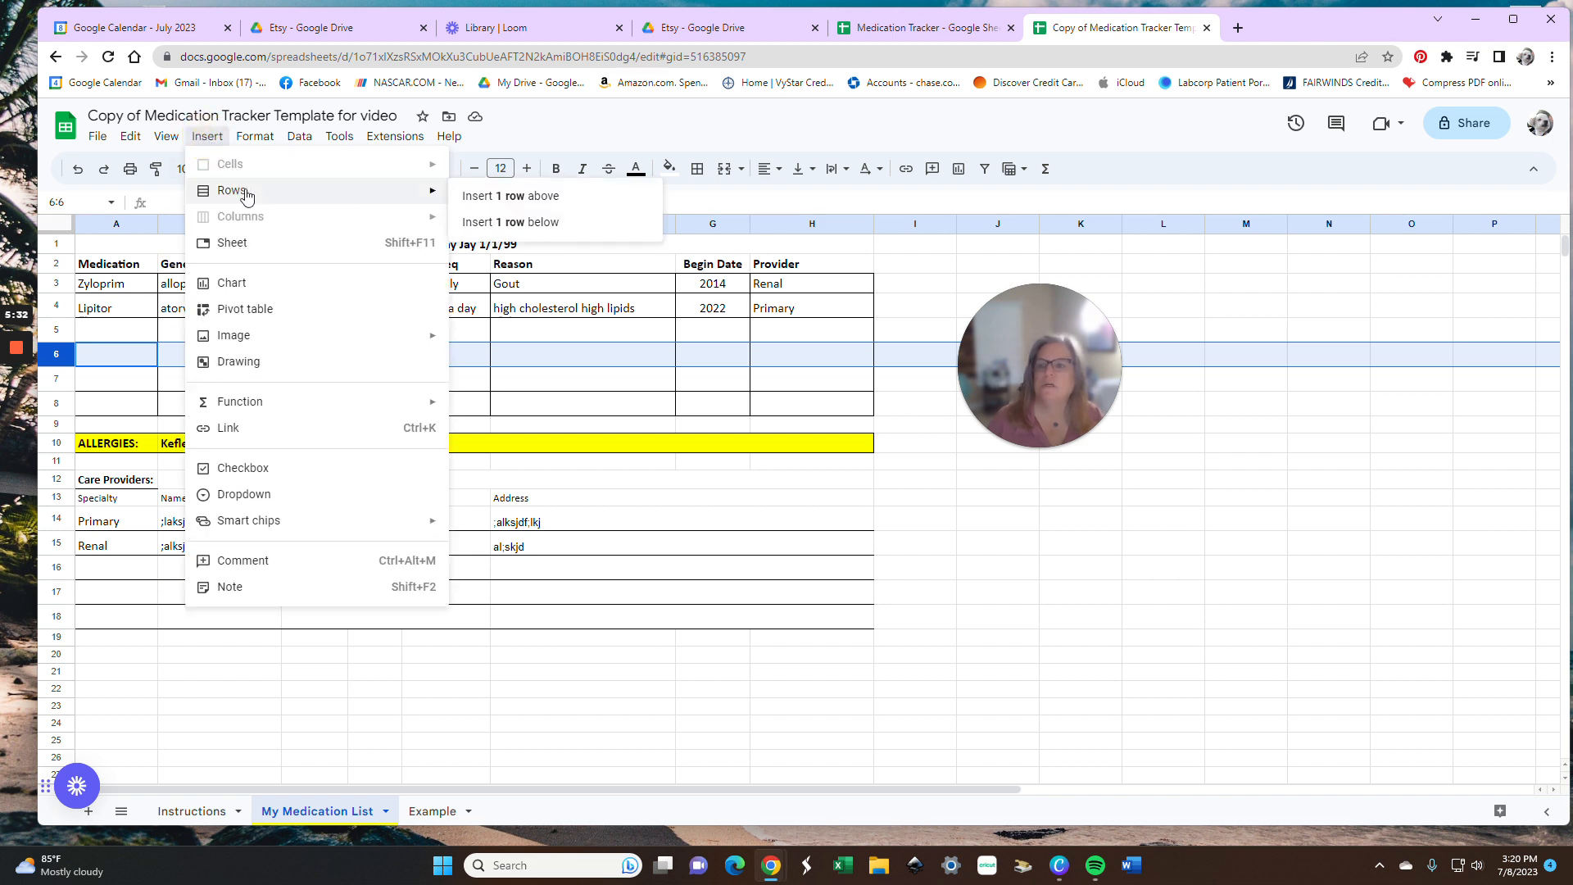
click(556, 199)
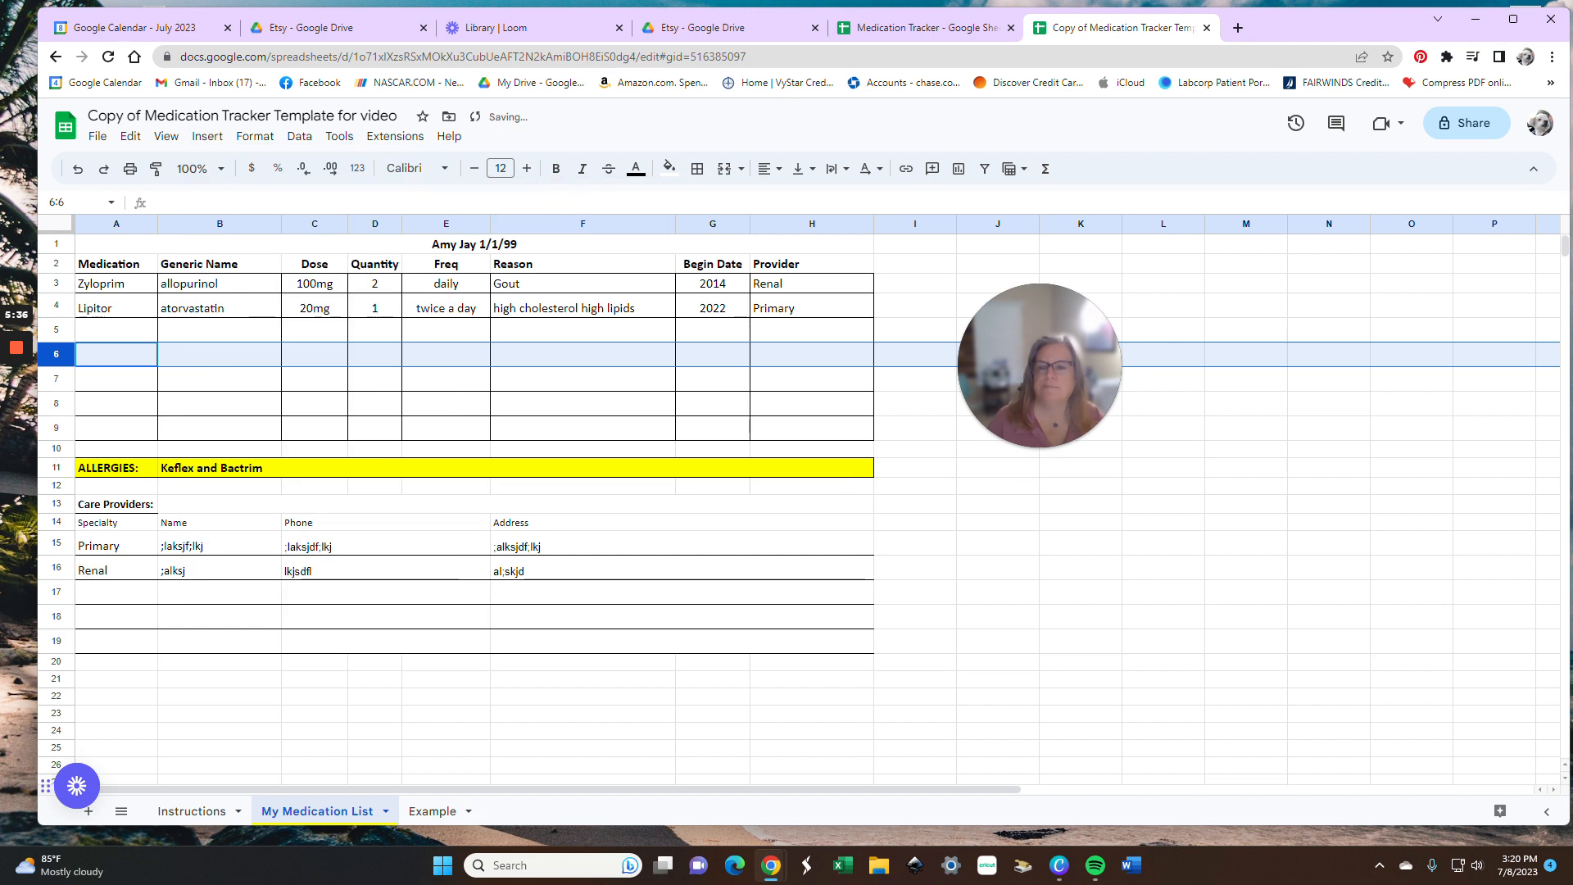
Step: Delete the empty rows 6 through 9 from the medication table in one go
click(58, 357)
drag(58, 356, 59, 425)
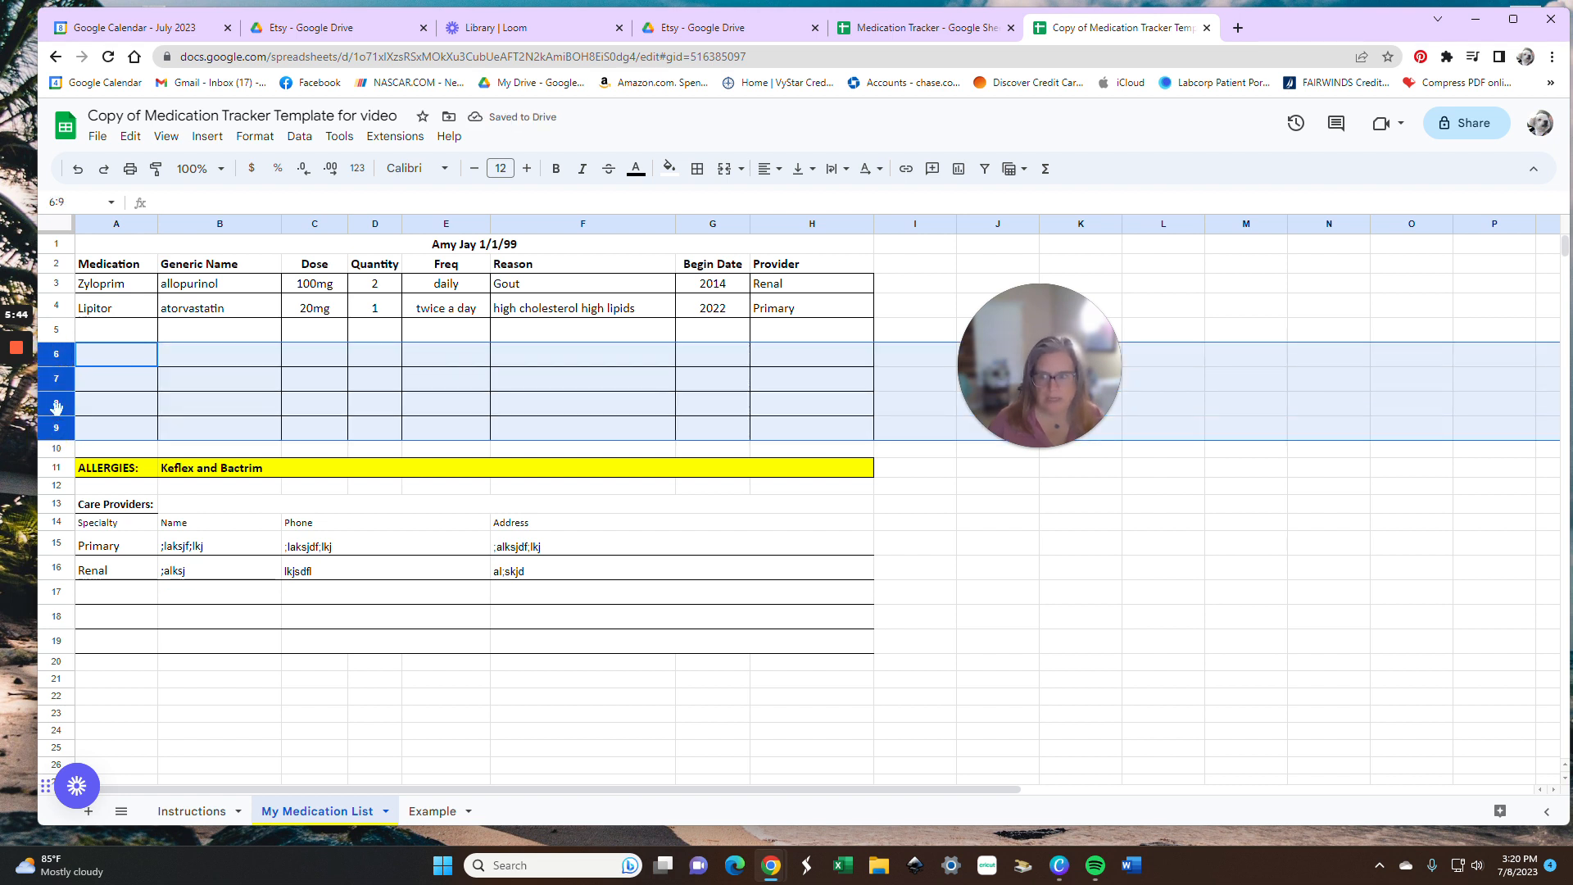
right_click(55, 405)
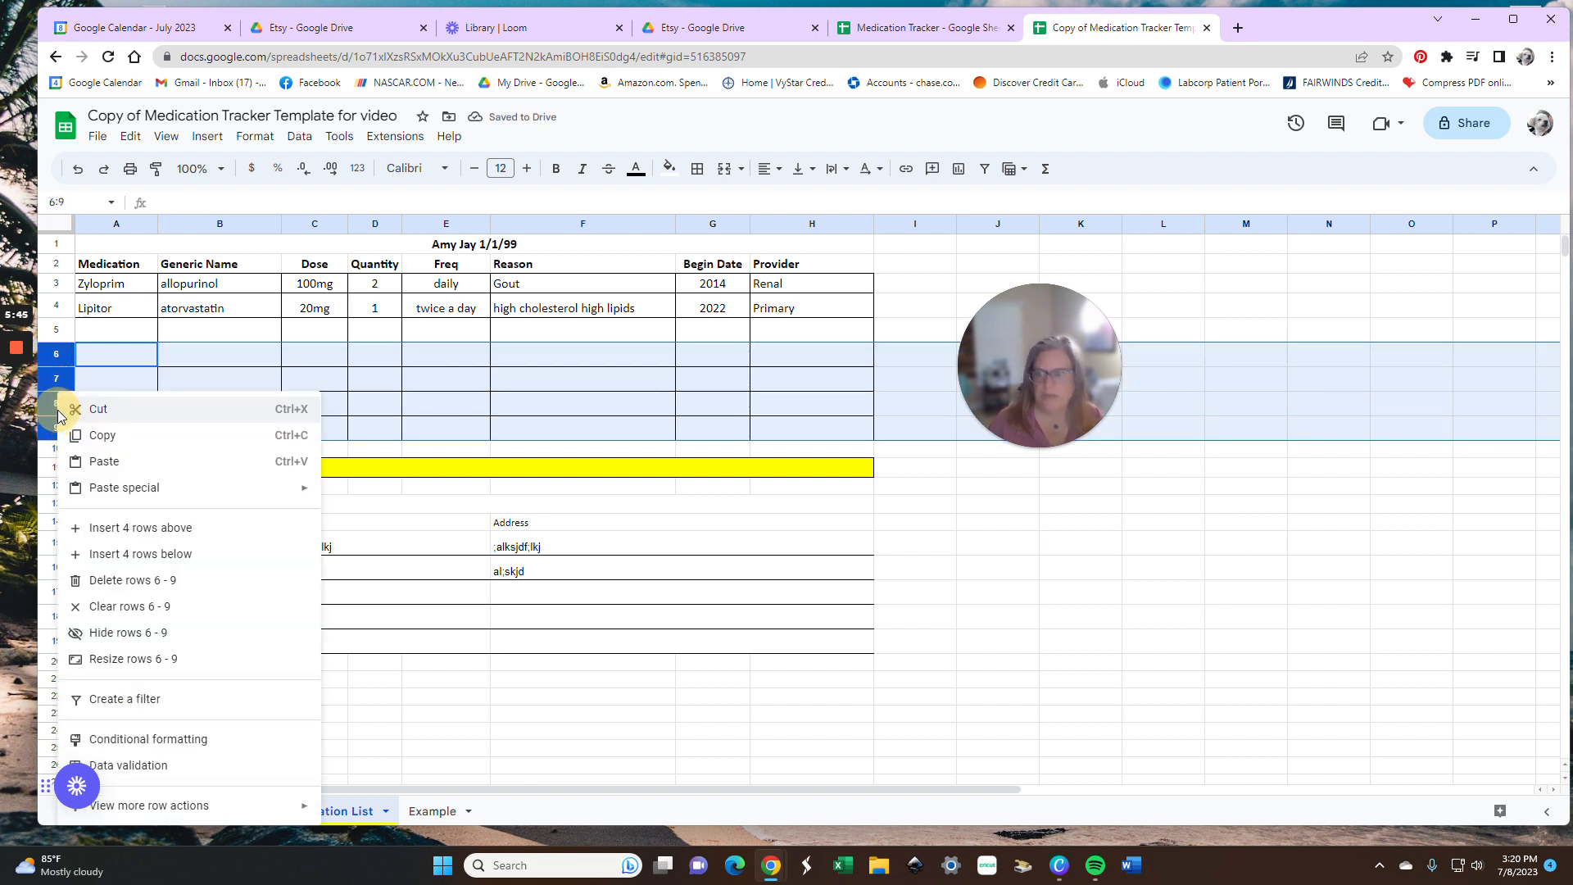
click(206, 581)
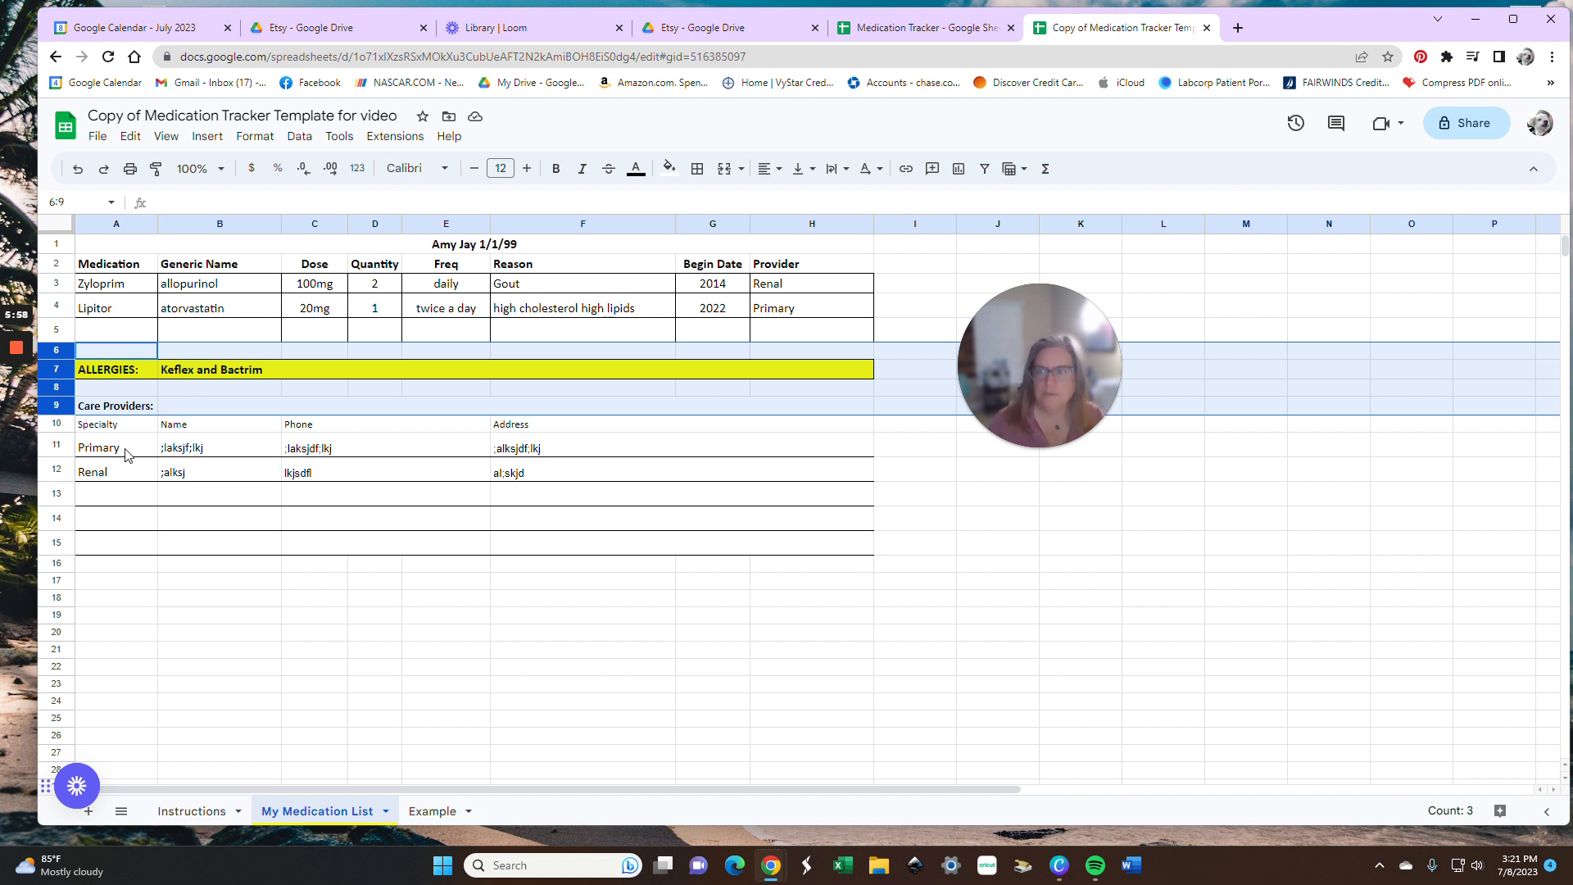
Step: Fill the Primary care provider row (A11:H11) with the lightest red shade
click(92, 450)
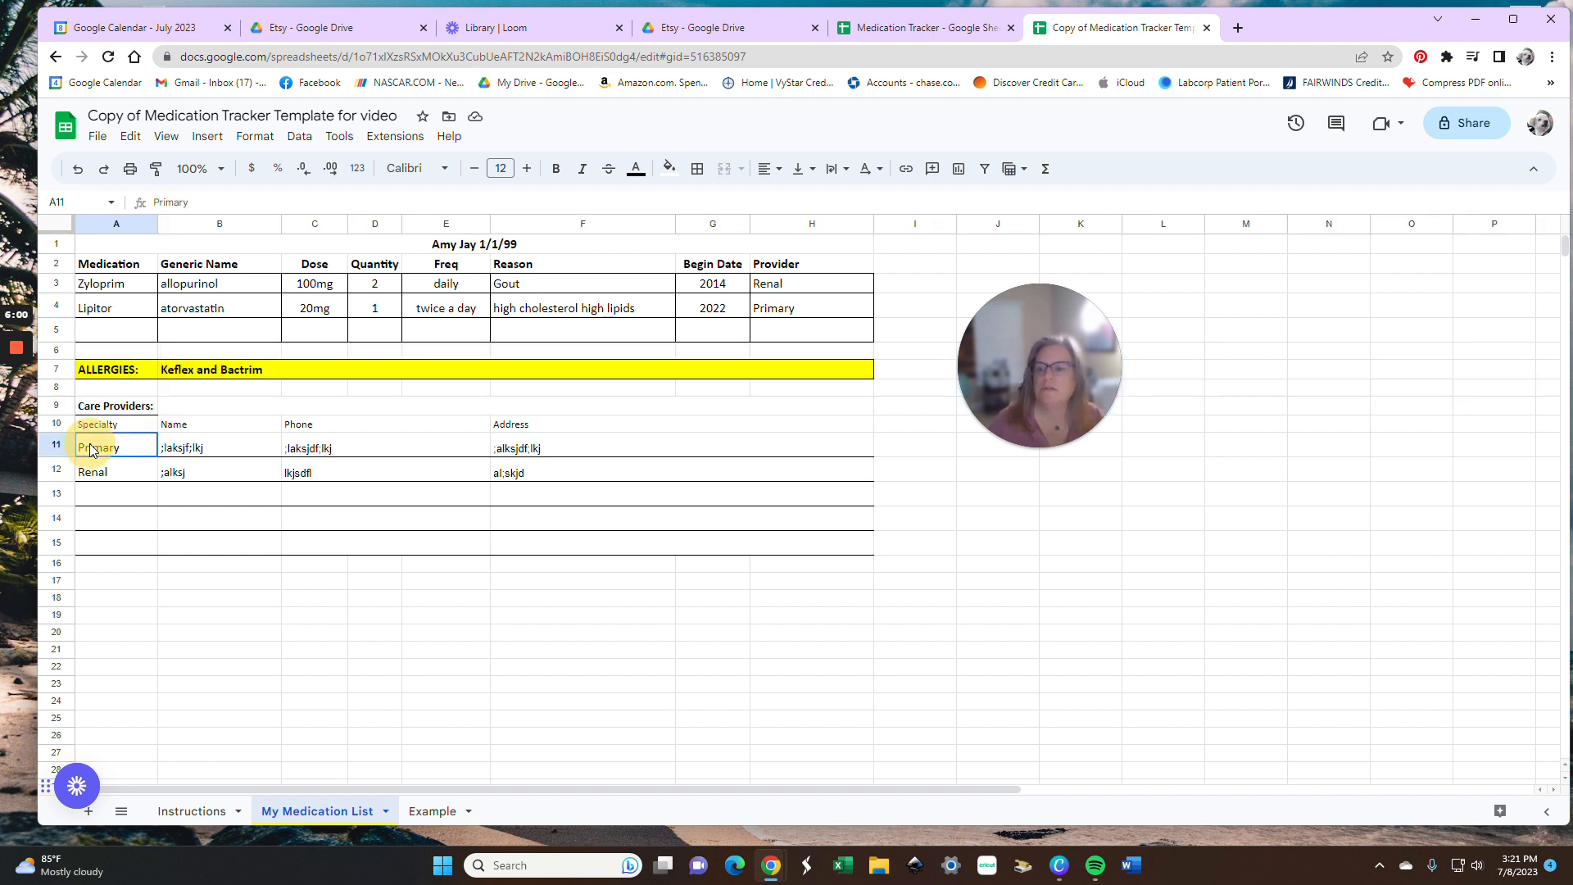
drag(93, 450, 585, 443)
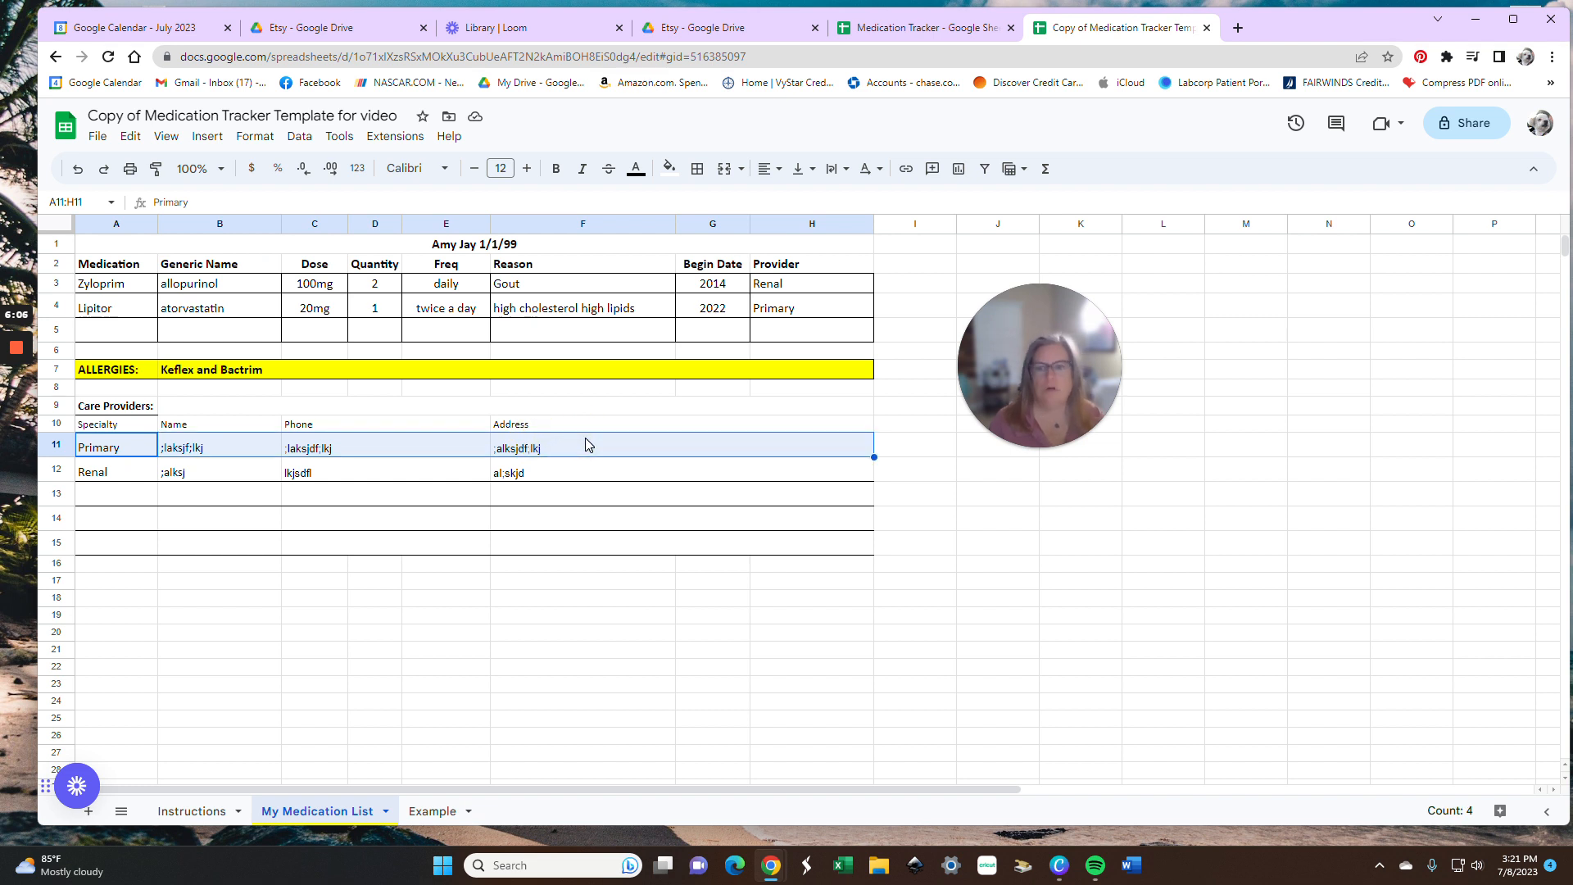
click(669, 173)
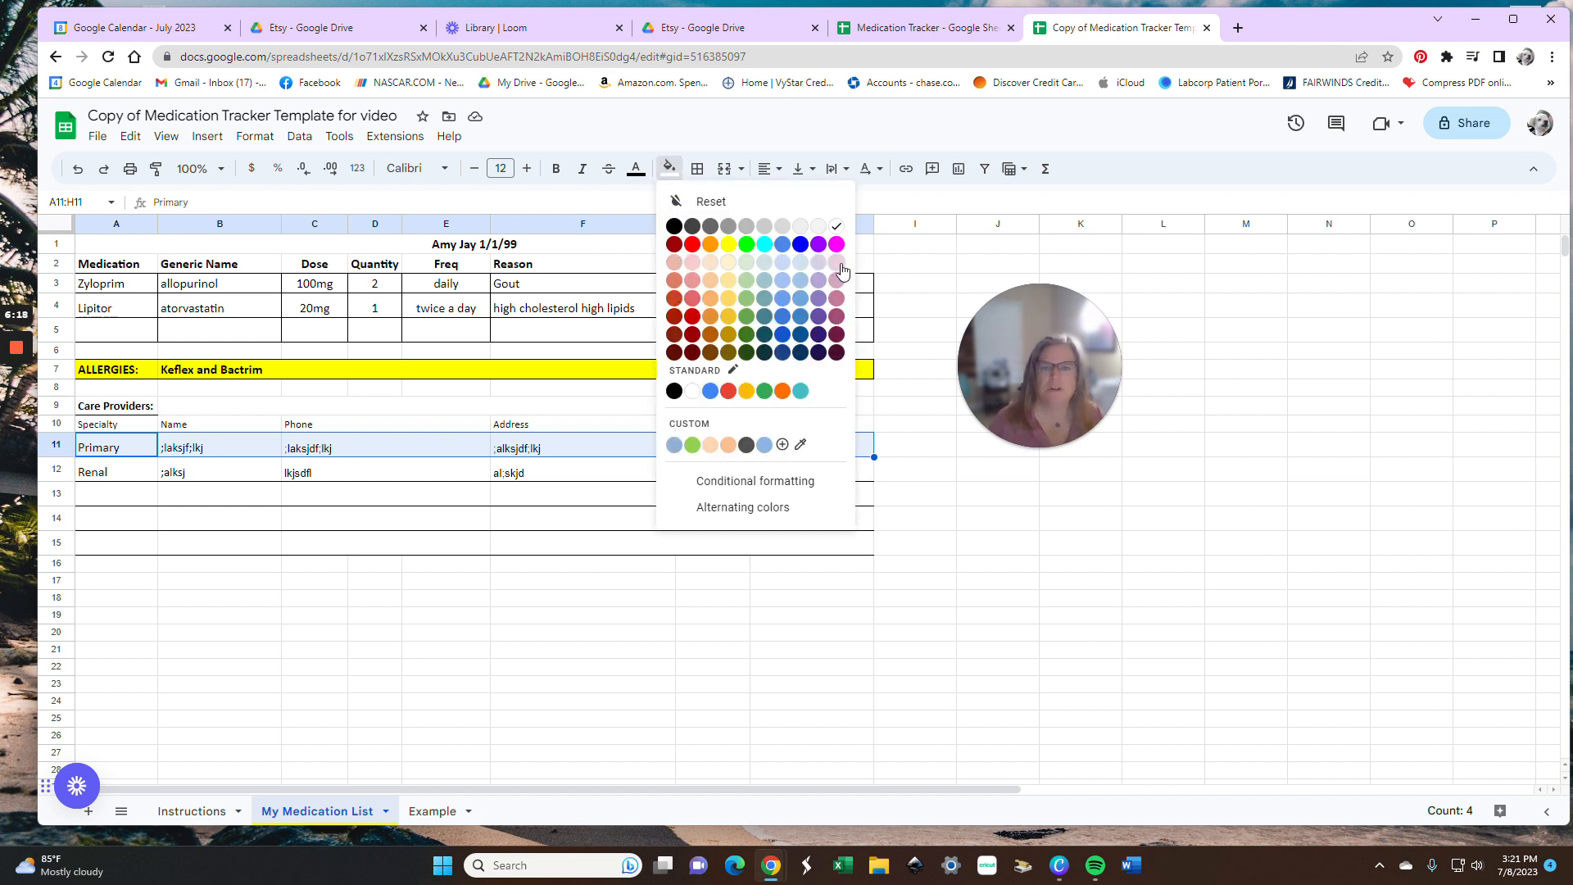
click(694, 270)
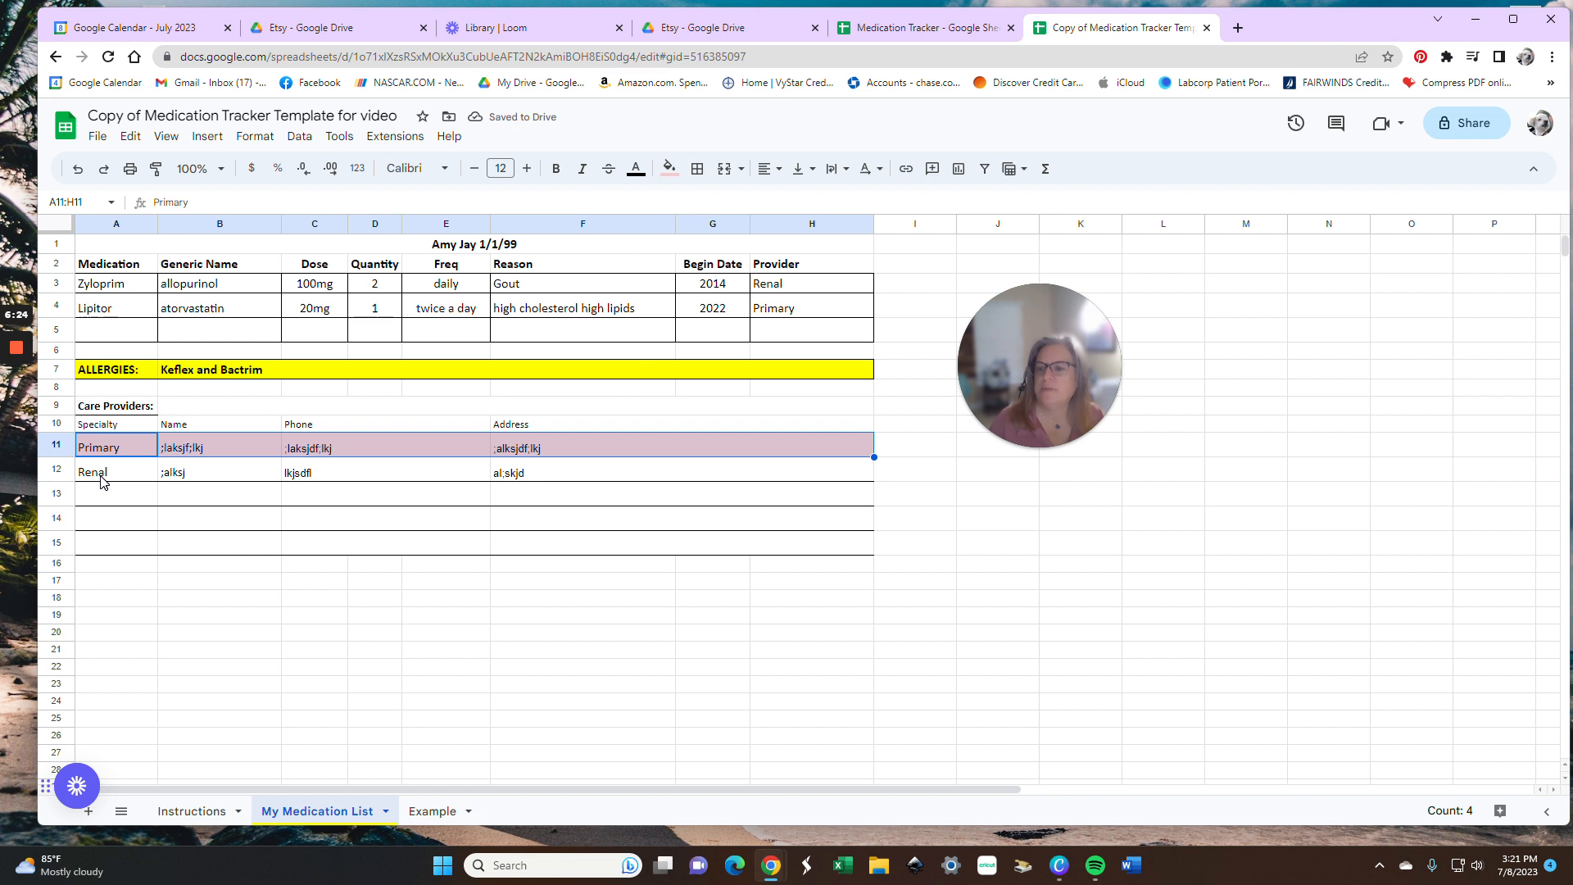
Step: Fill the Renal care provider row (A12:H12) with the lightest green shade
drag(104, 475, 621, 472)
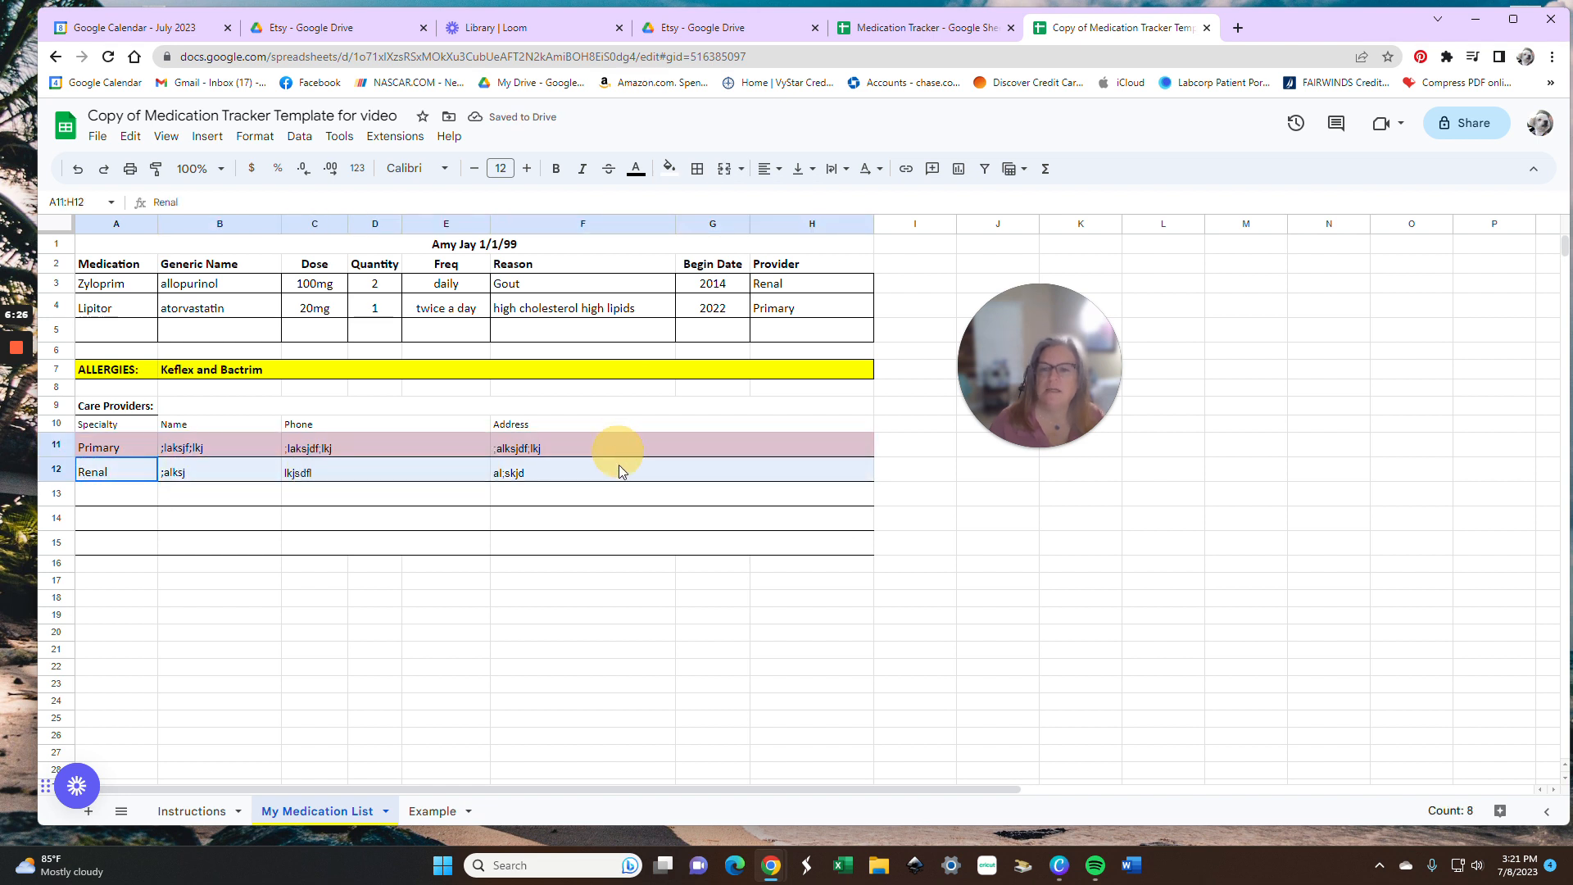
click(670, 168)
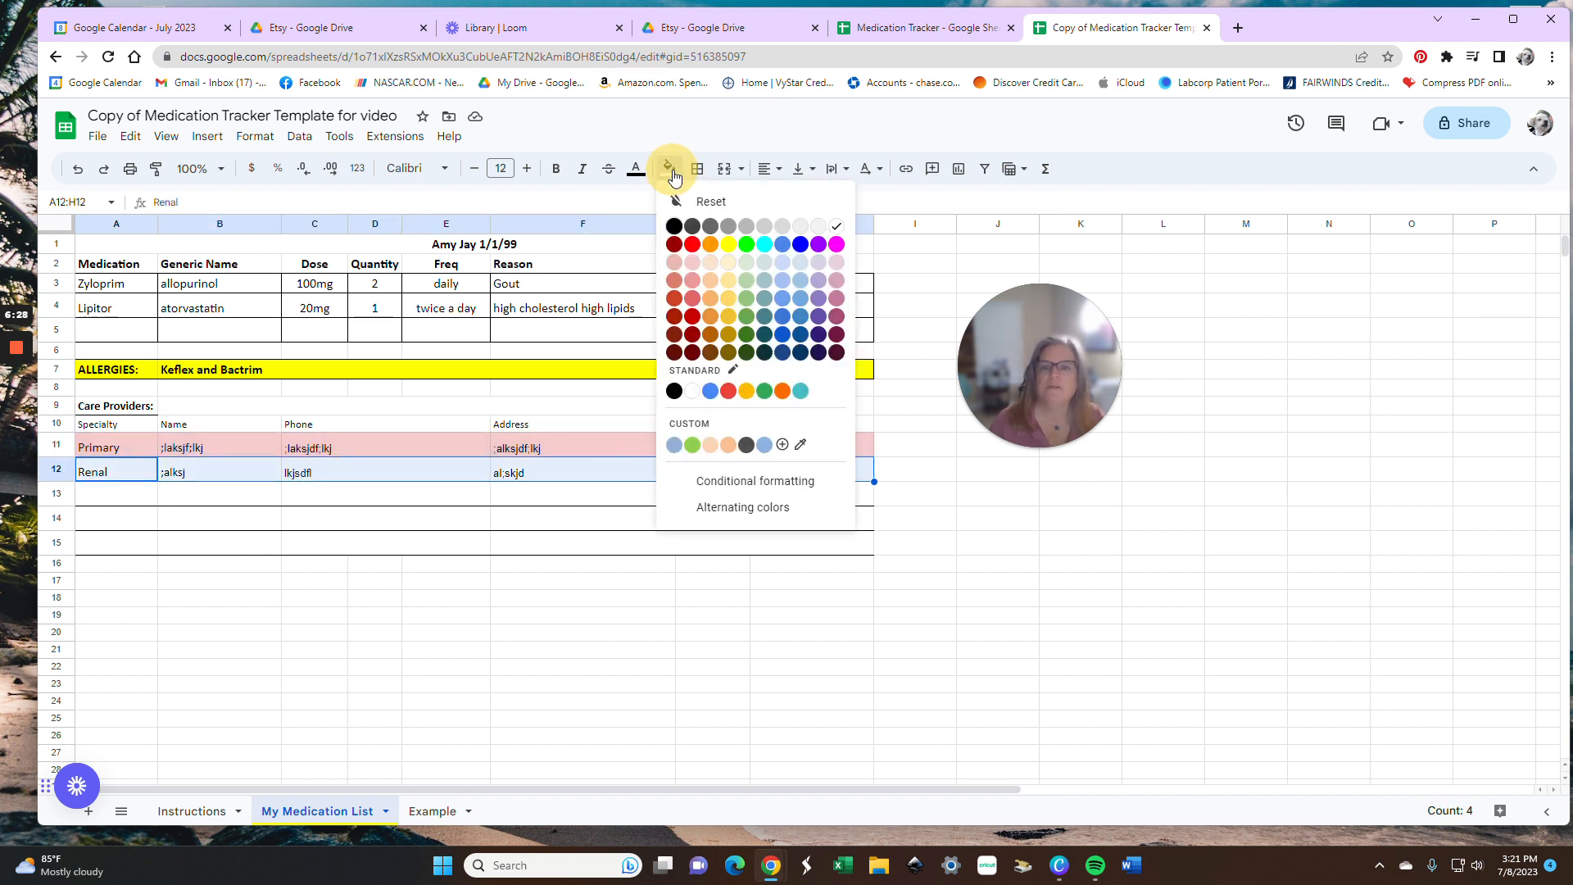
click(747, 264)
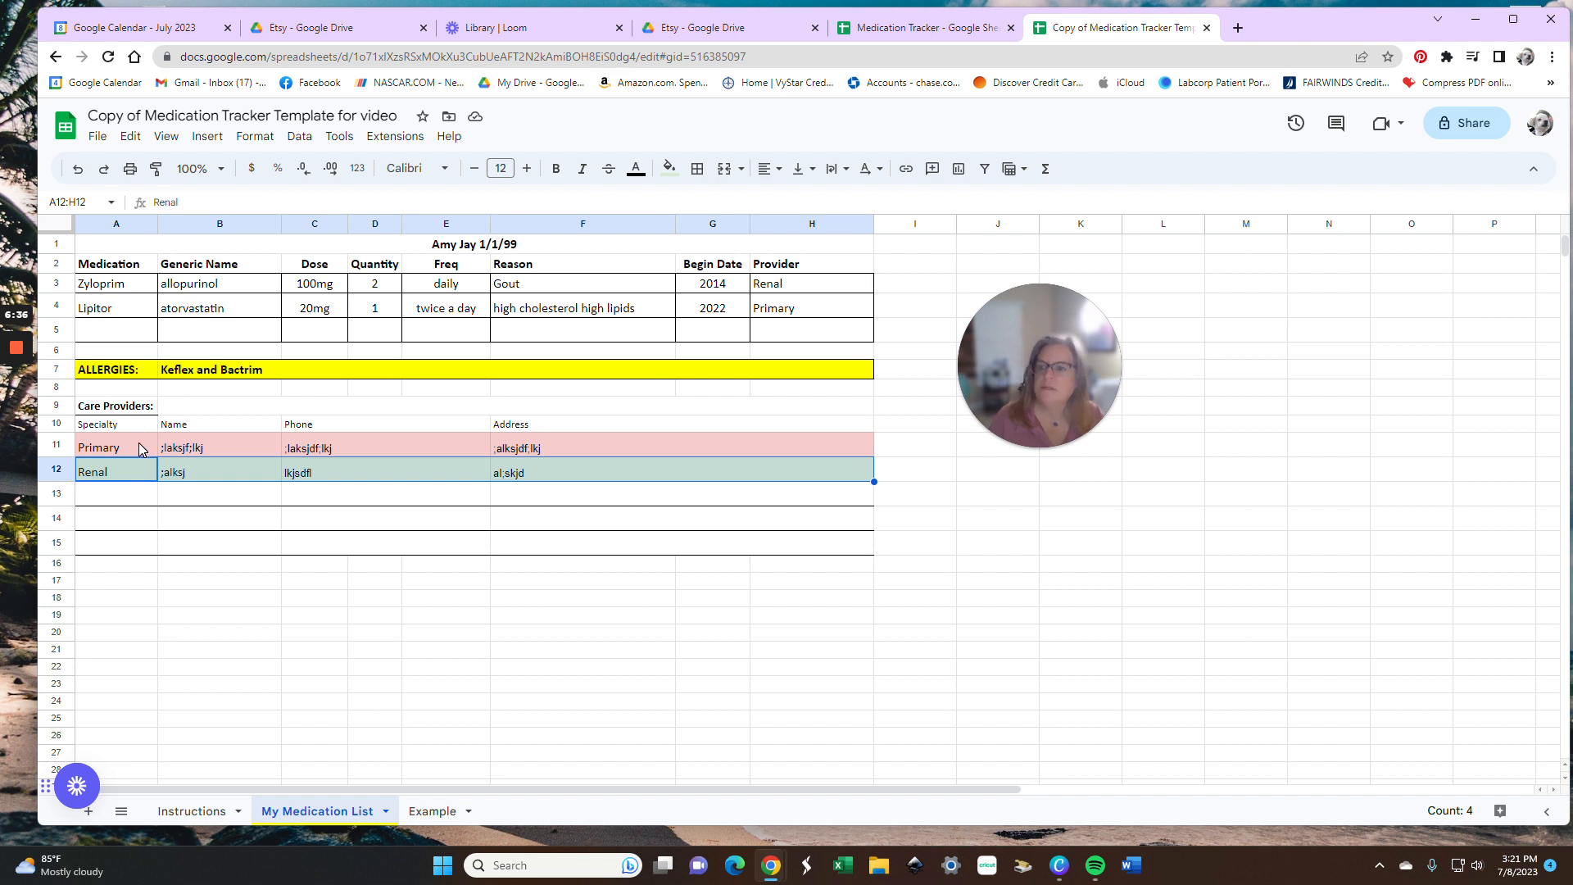
Step: Colour the Lipitor medication row (A4:H4) in the same light red as its Primary provider row
drag(121, 313, 783, 310)
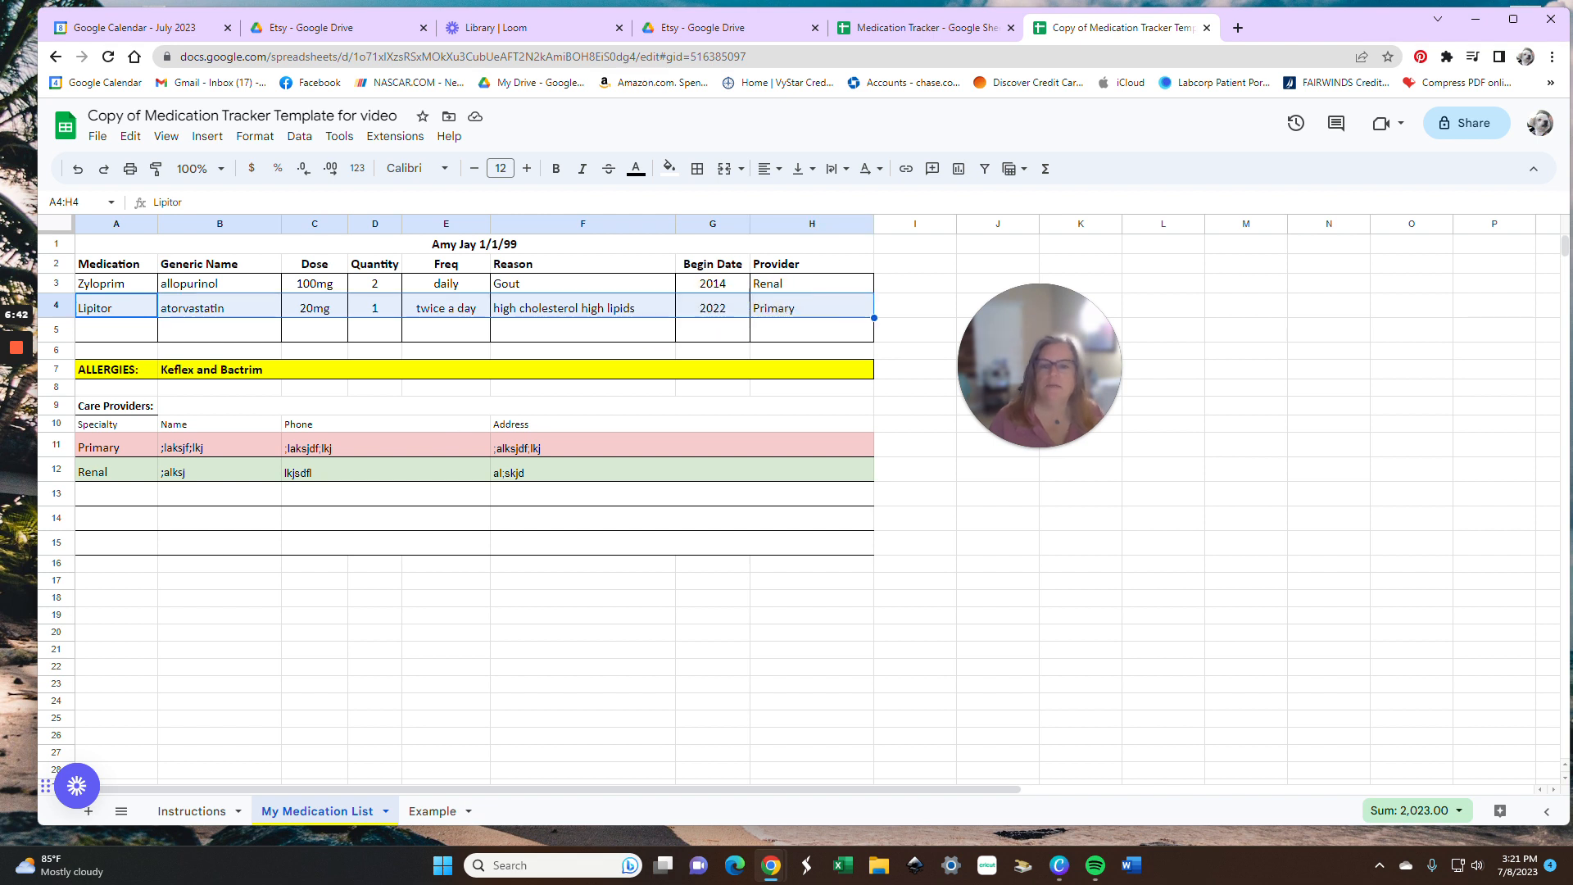
click(676, 176)
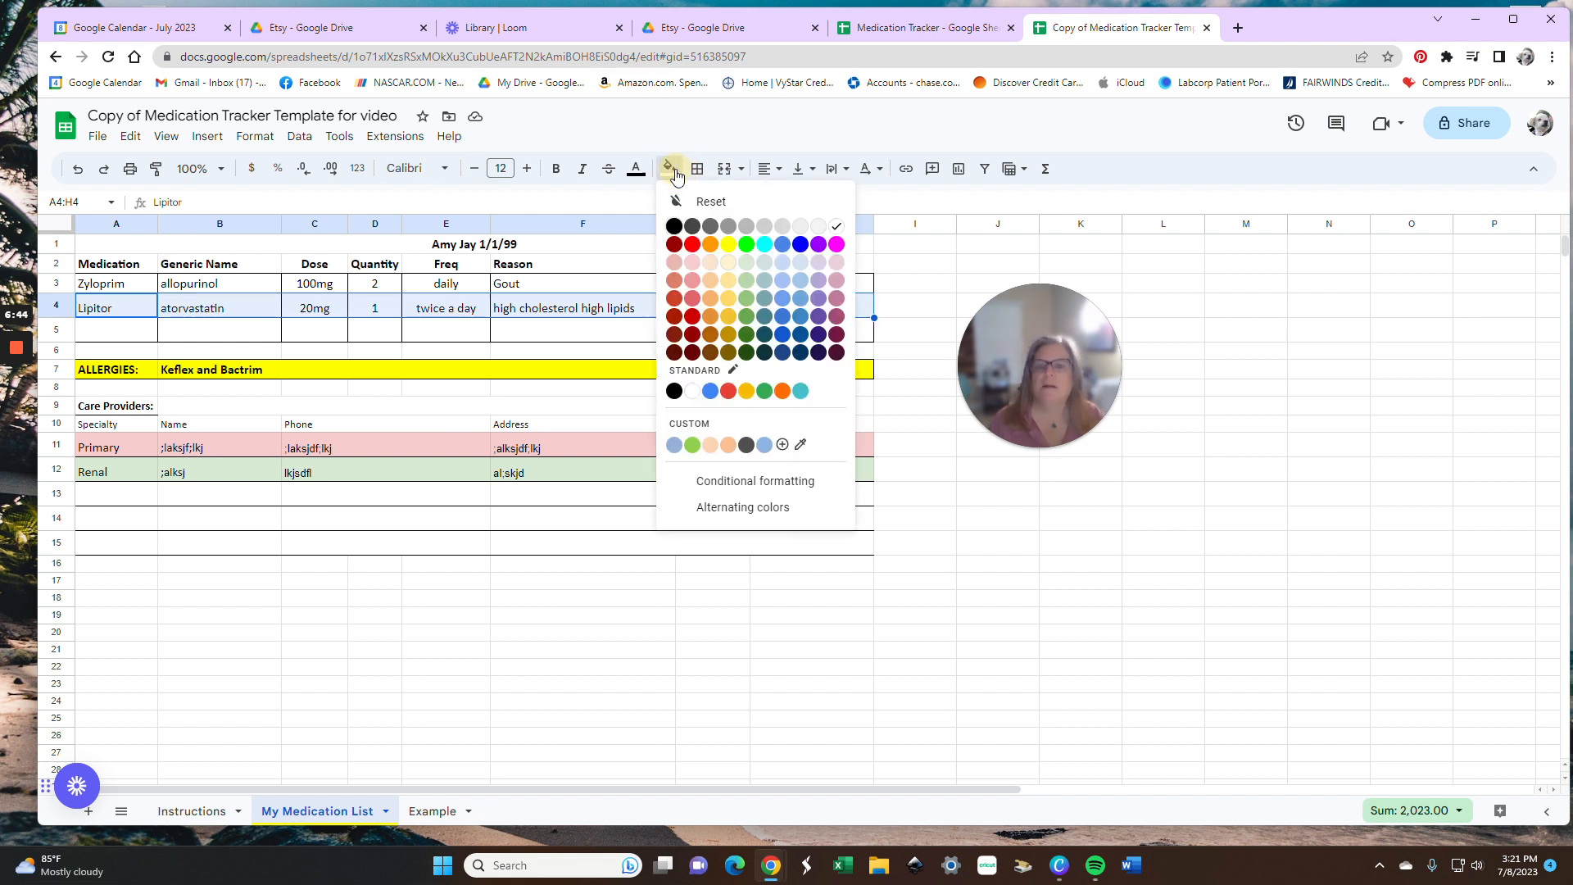
click(692, 263)
Step: Fill the Zyloprim medication row (A3:H3) with the same light green as its Renal provider row
drag(143, 287, 459, 293)
drag(715, 283, 775, 284)
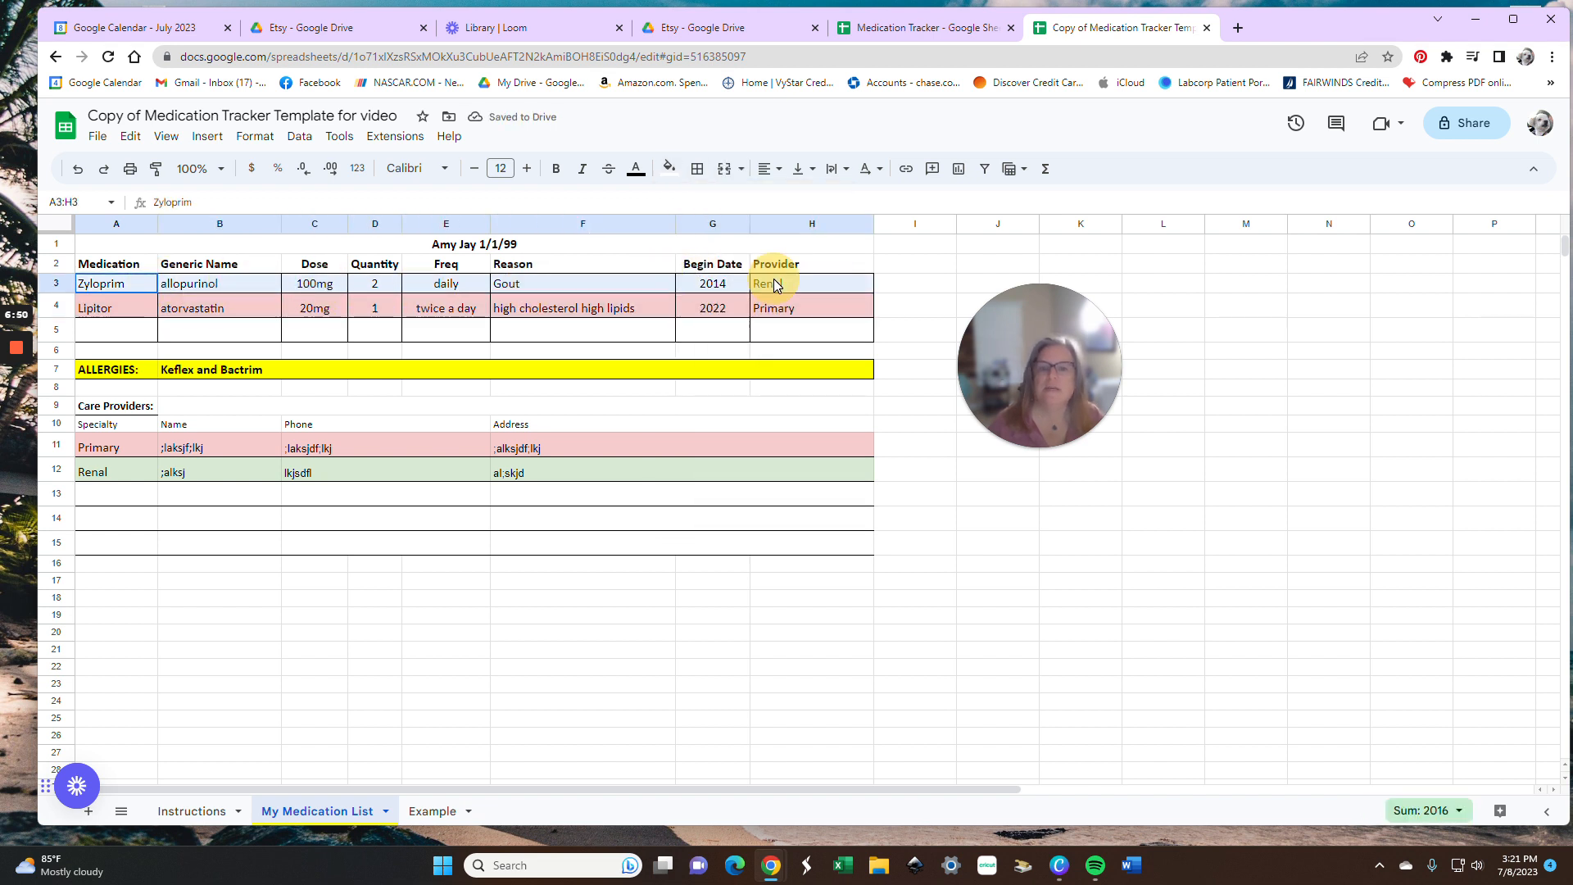
click(669, 168)
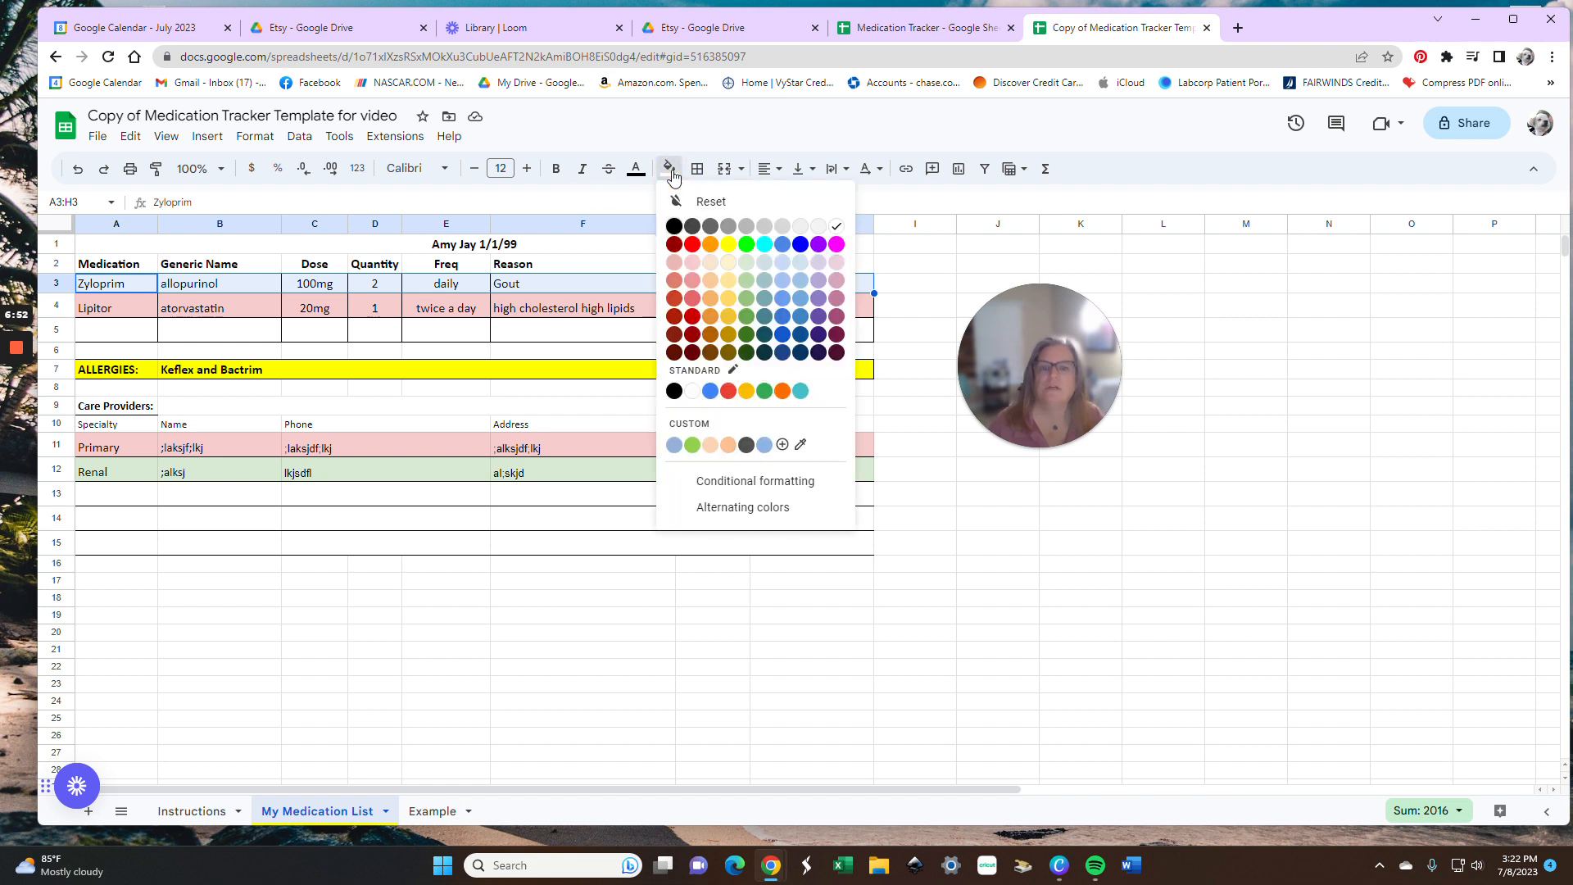
click(746, 262)
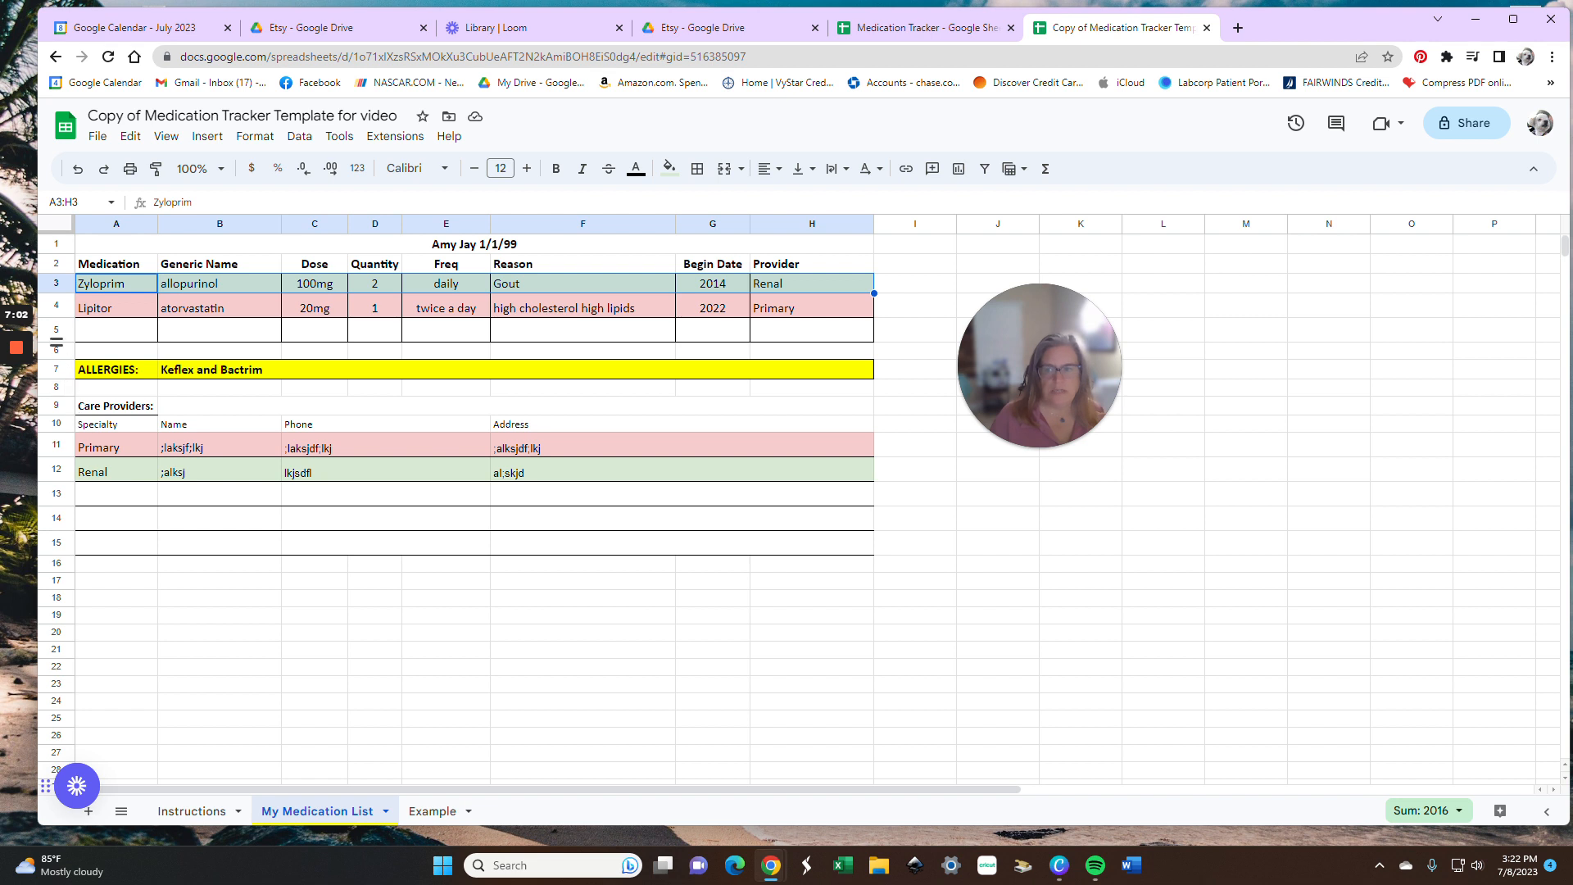
Step: Insert one row below the empty row 5 of the medication table
click(56, 331)
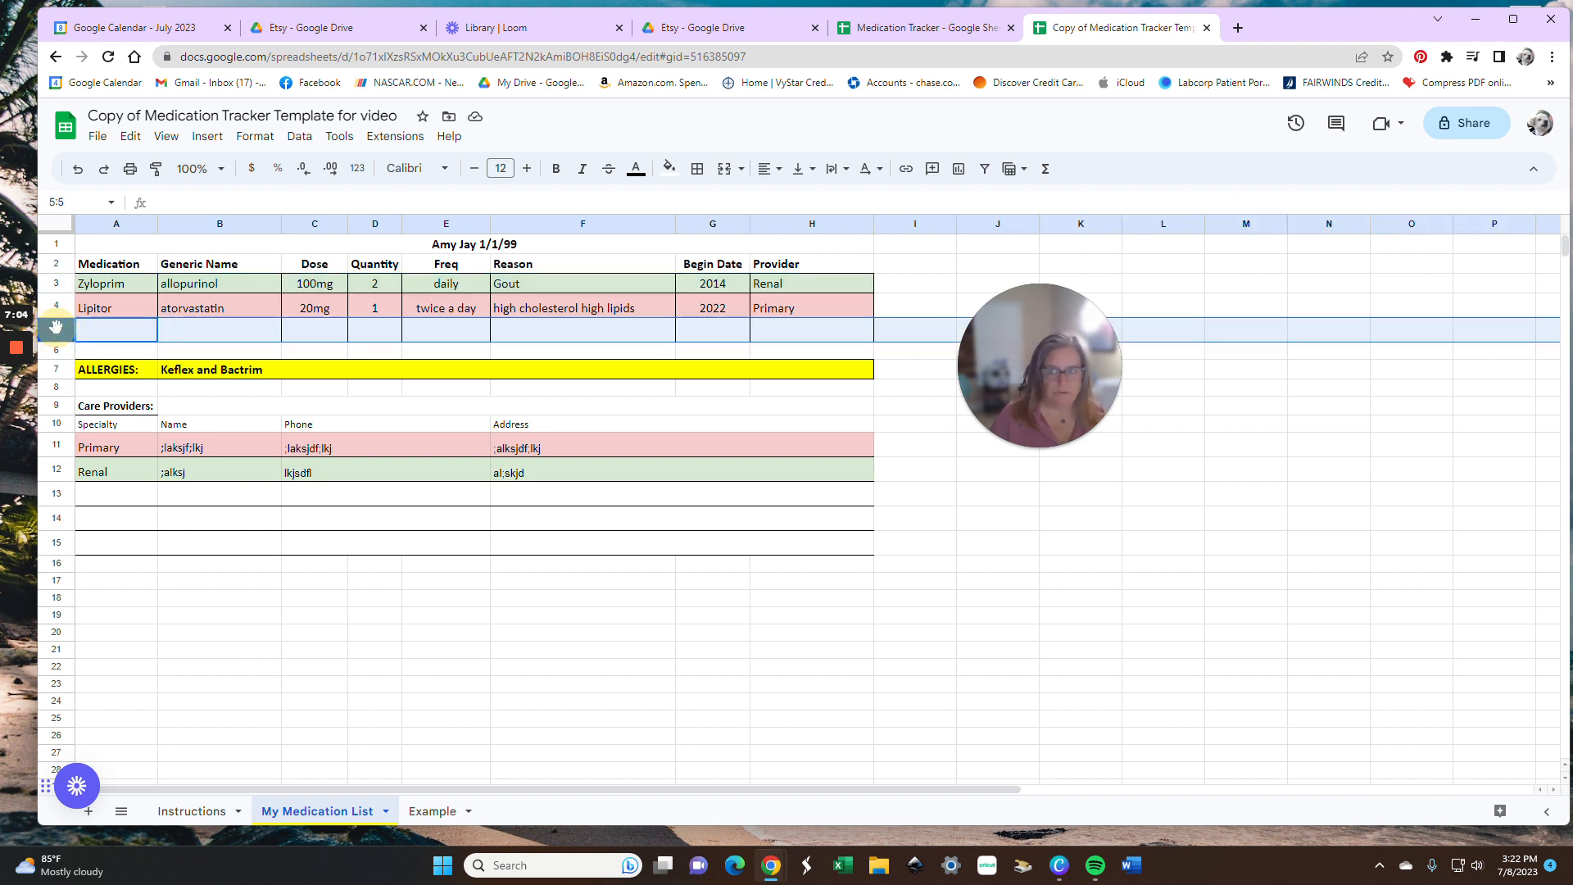
right_click(55, 327)
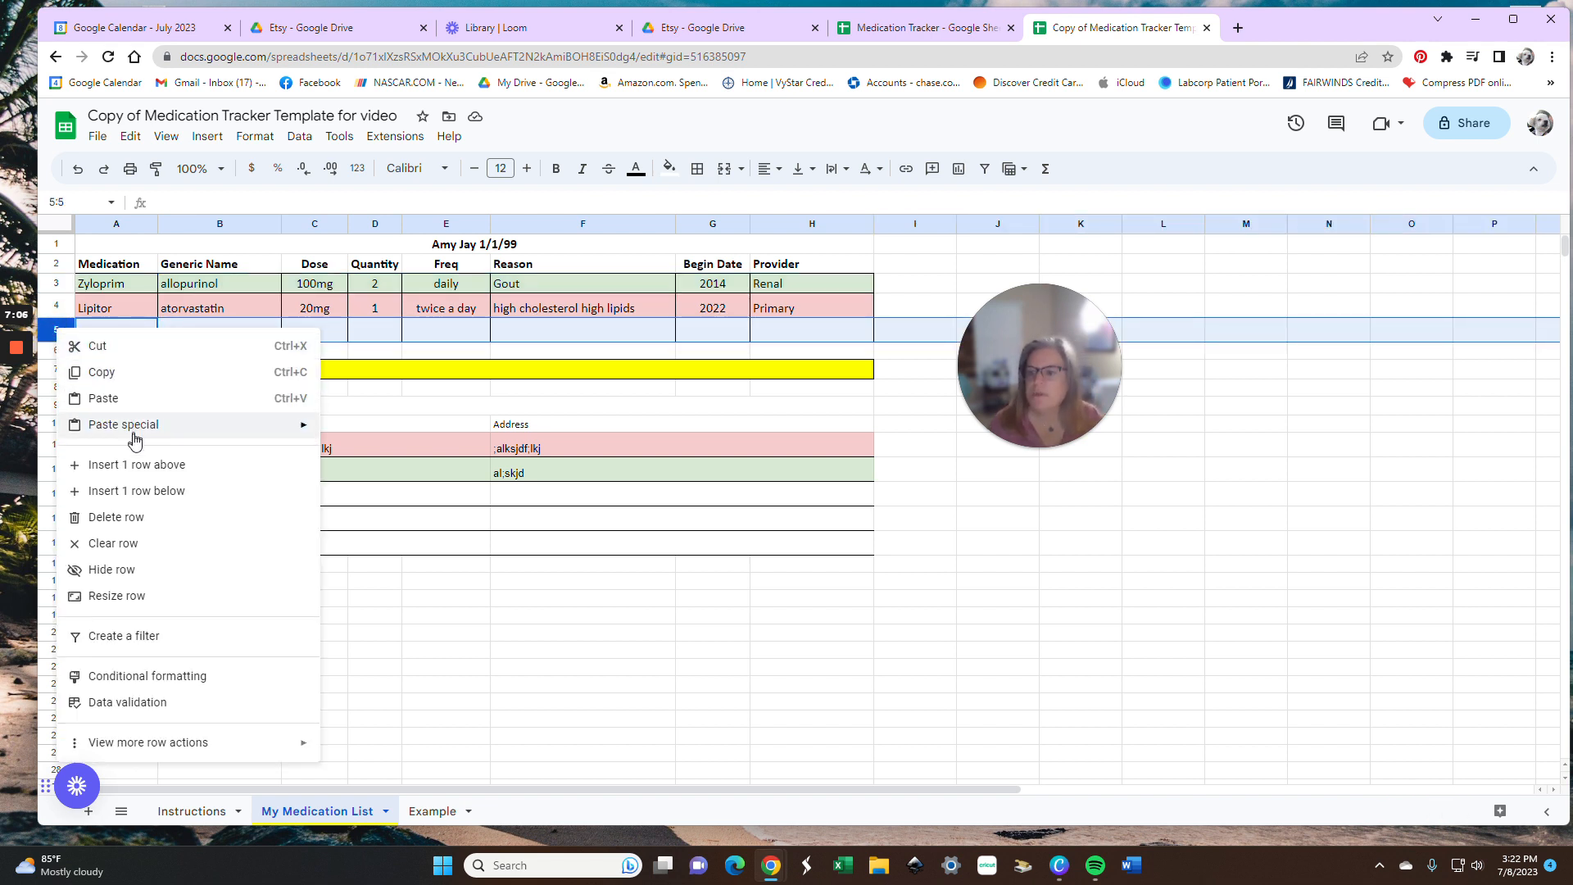
click(136, 490)
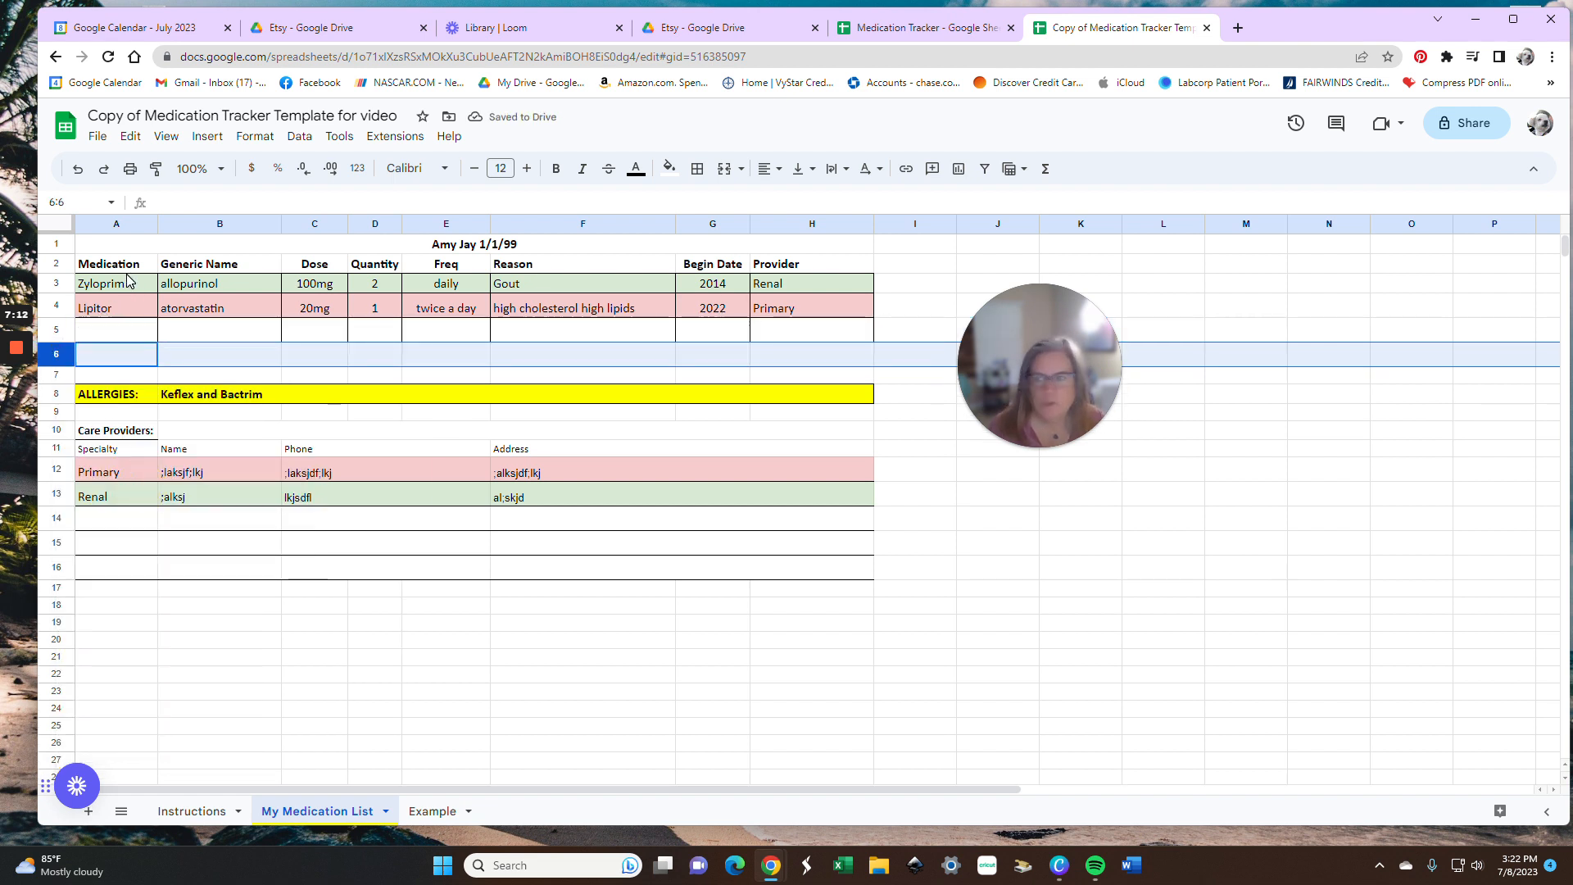
Step: Reset the fill colour of the Lipitor medication row (A4:H4) to none
click(131, 310)
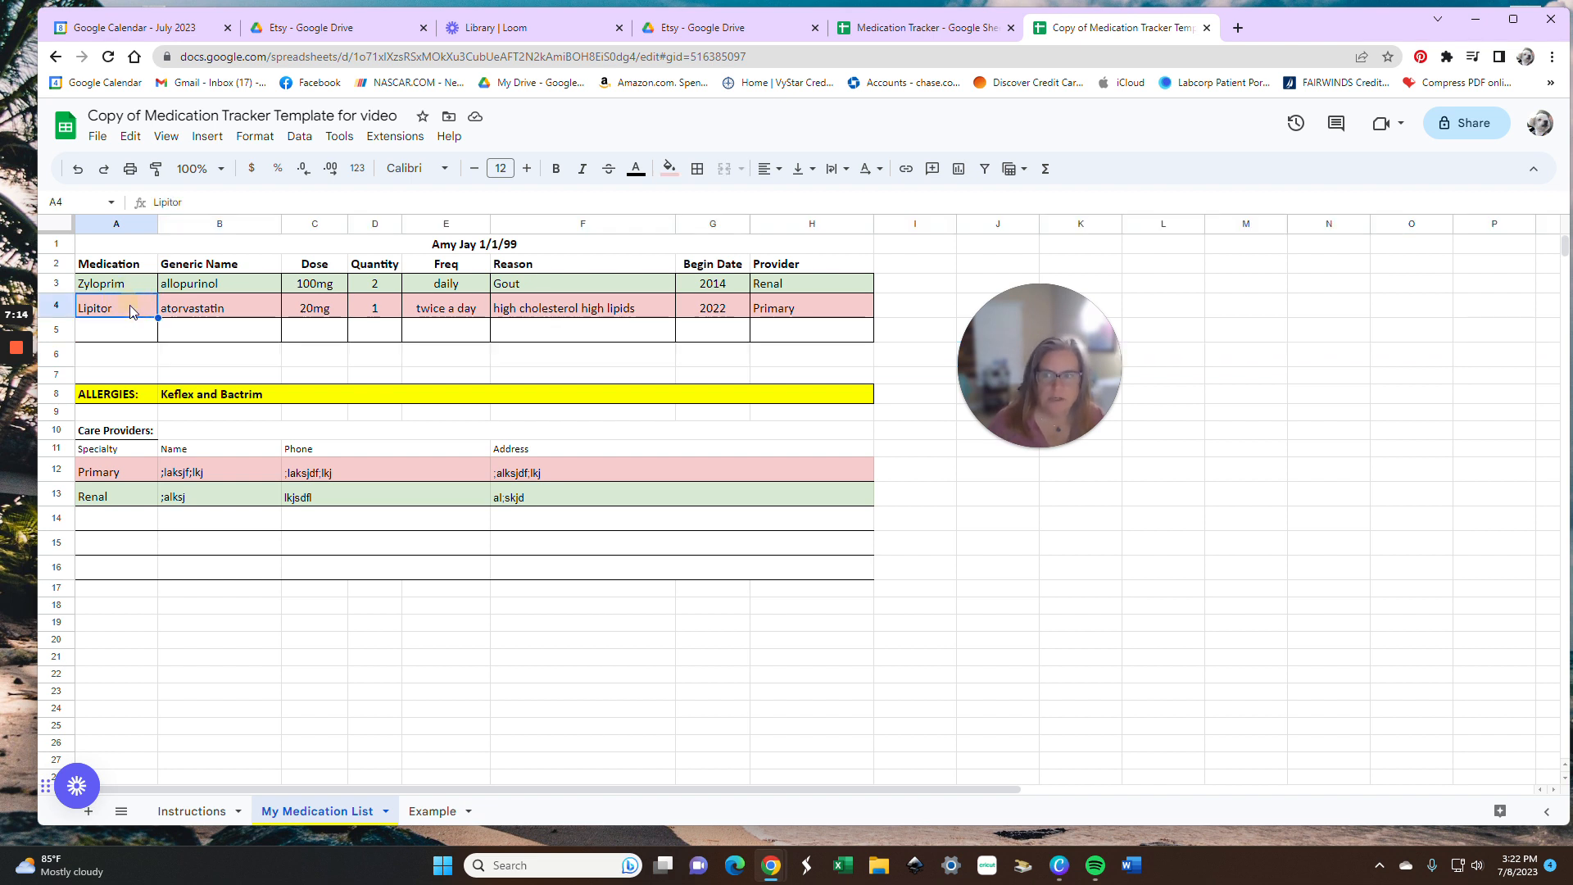
drag(134, 308, 767, 307)
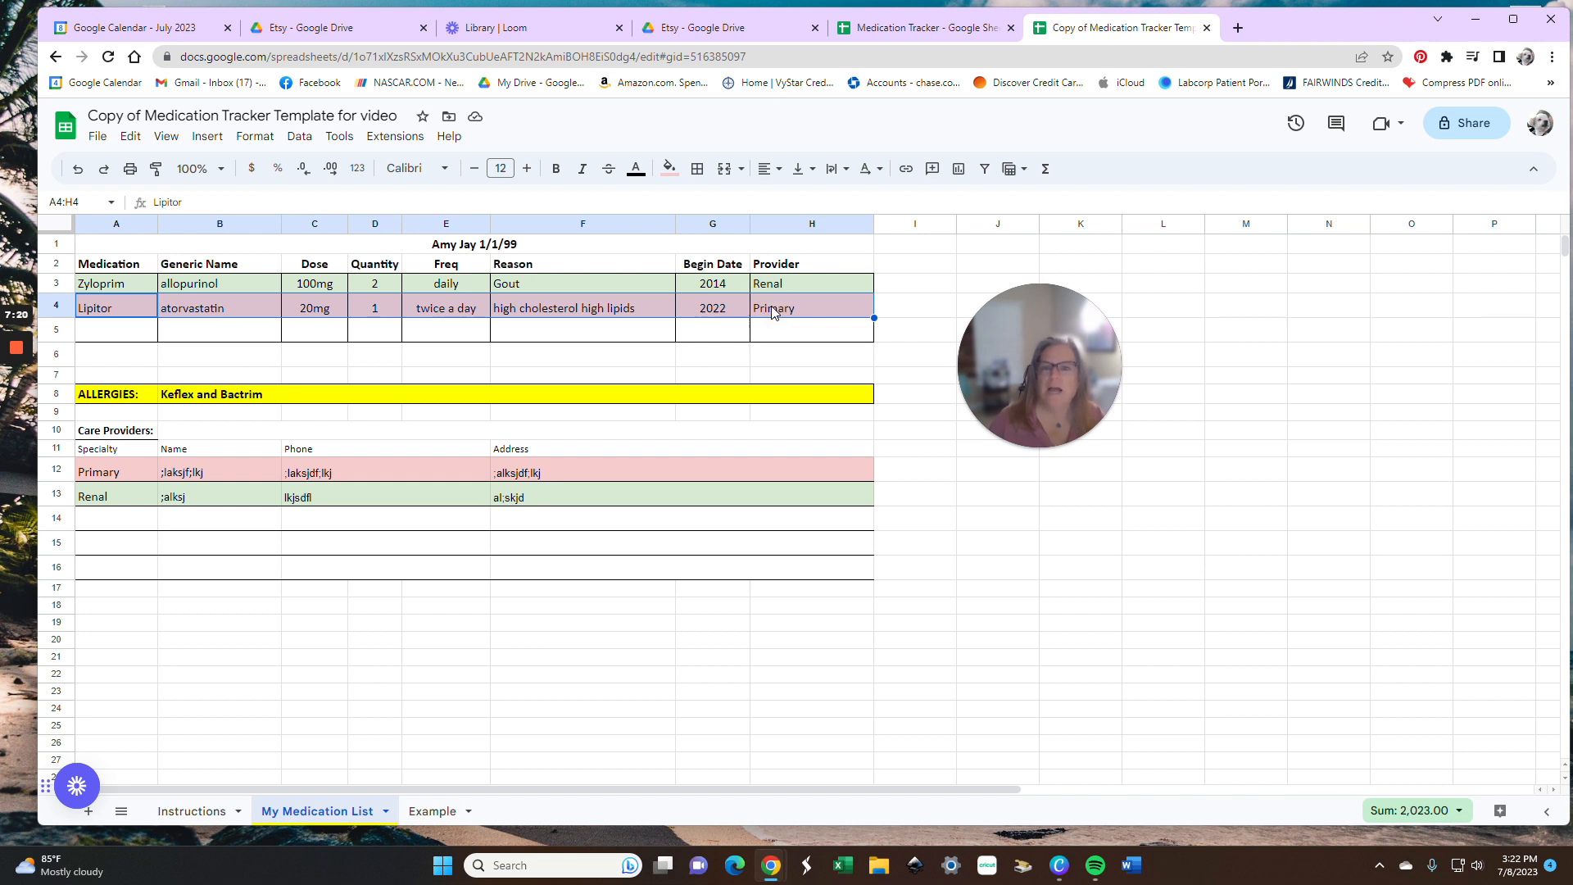
click(674, 175)
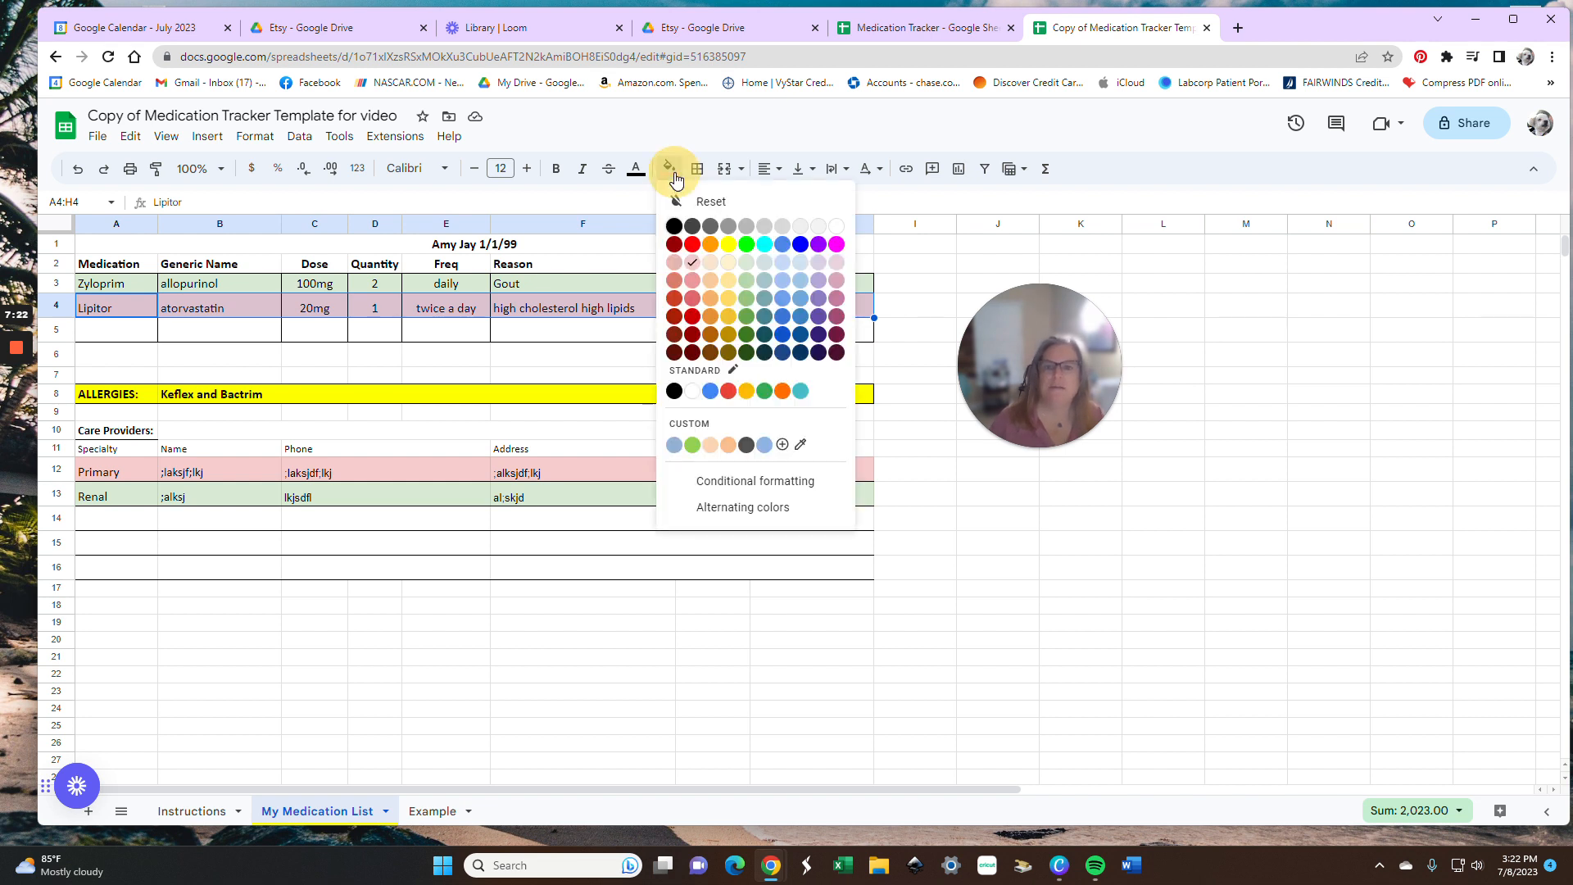
click(712, 203)
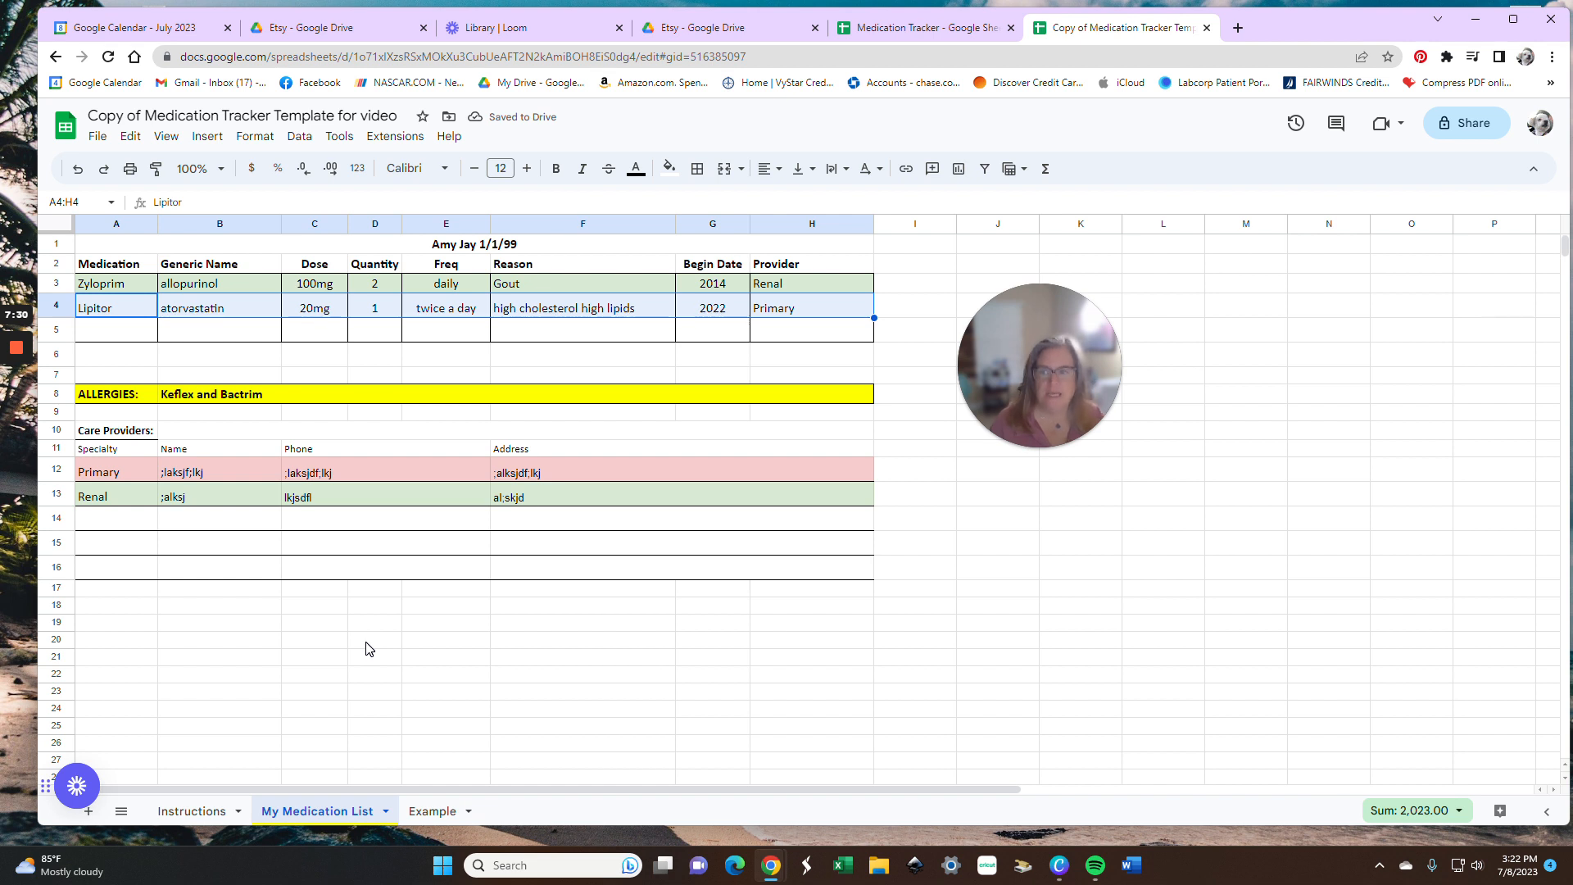
Step: Set the Lipitor dose in C4 to 2000mg by editing the existing cell entry
click(312, 313)
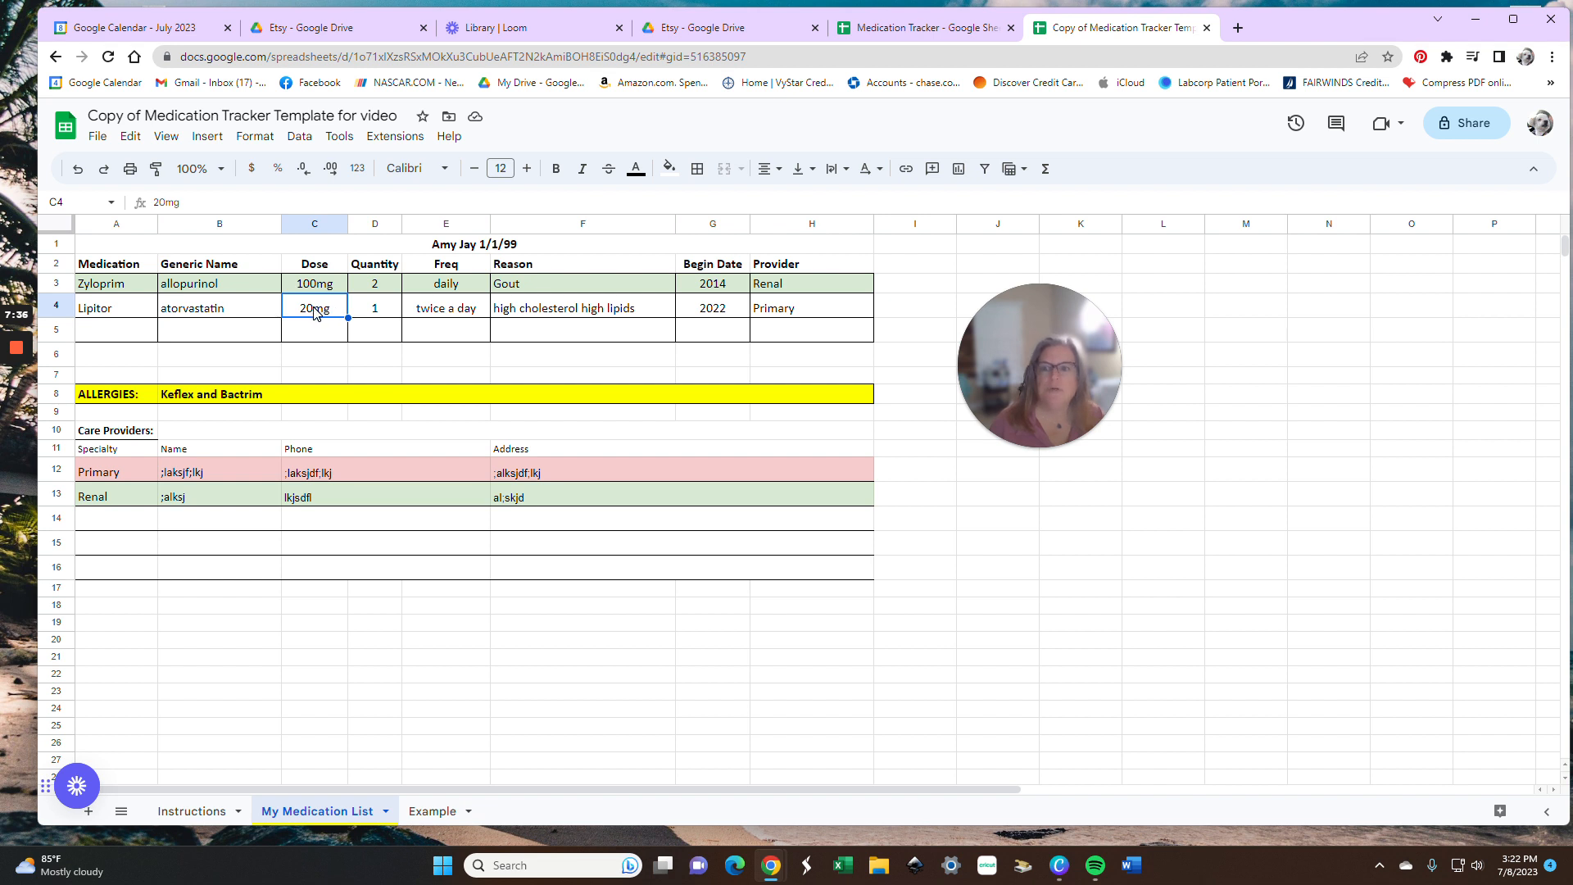
double_click(318, 311)
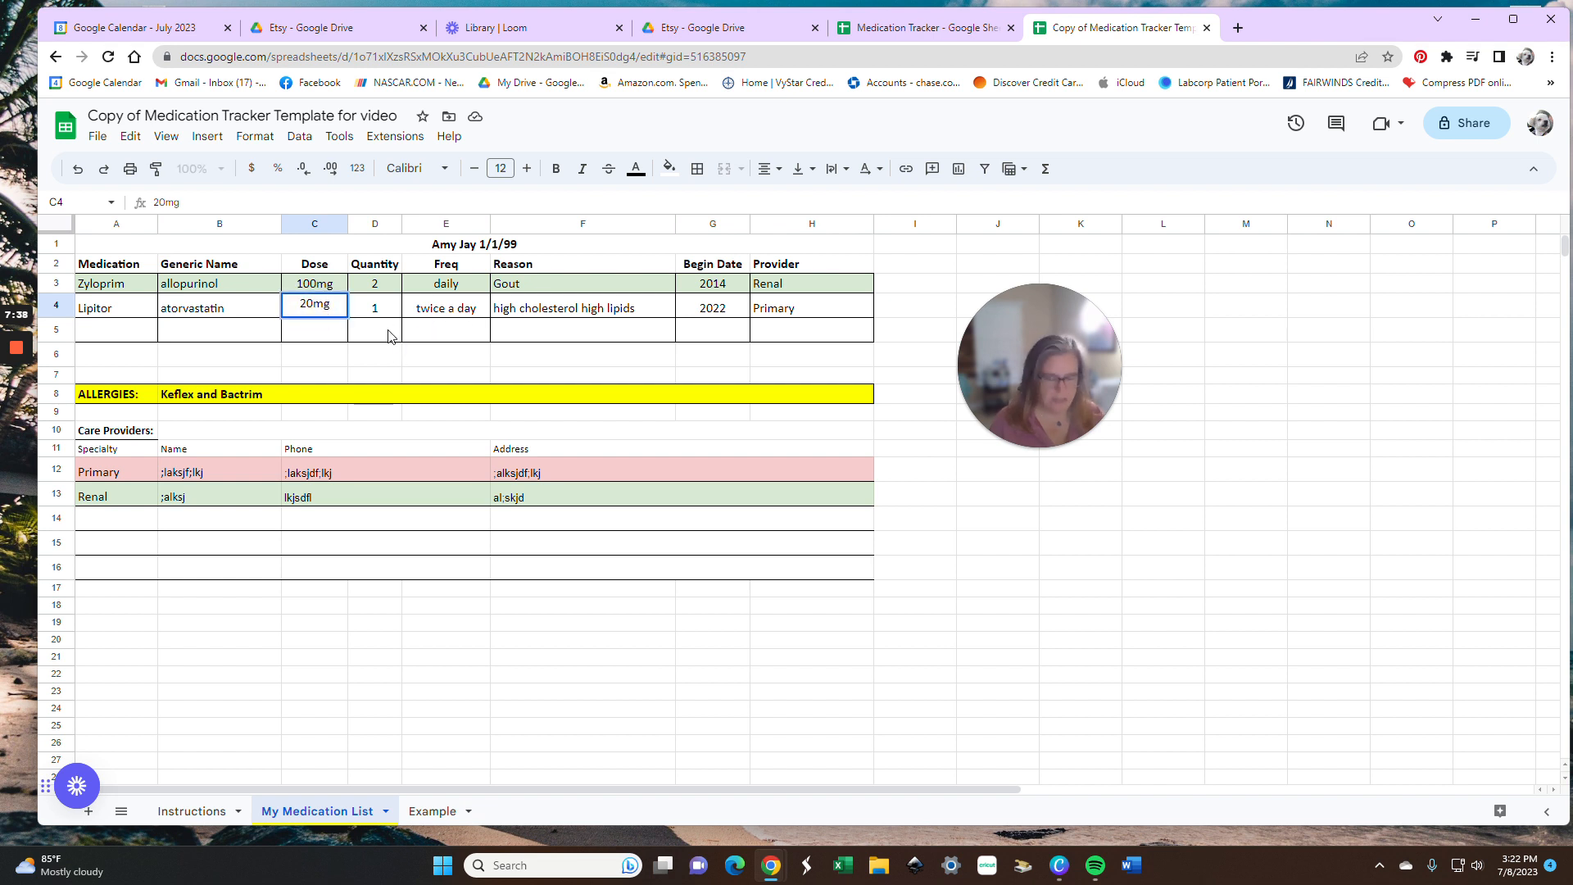
key(BackSpace)
key(BackSpace)
key(BackSpace)
key(BackSpace)
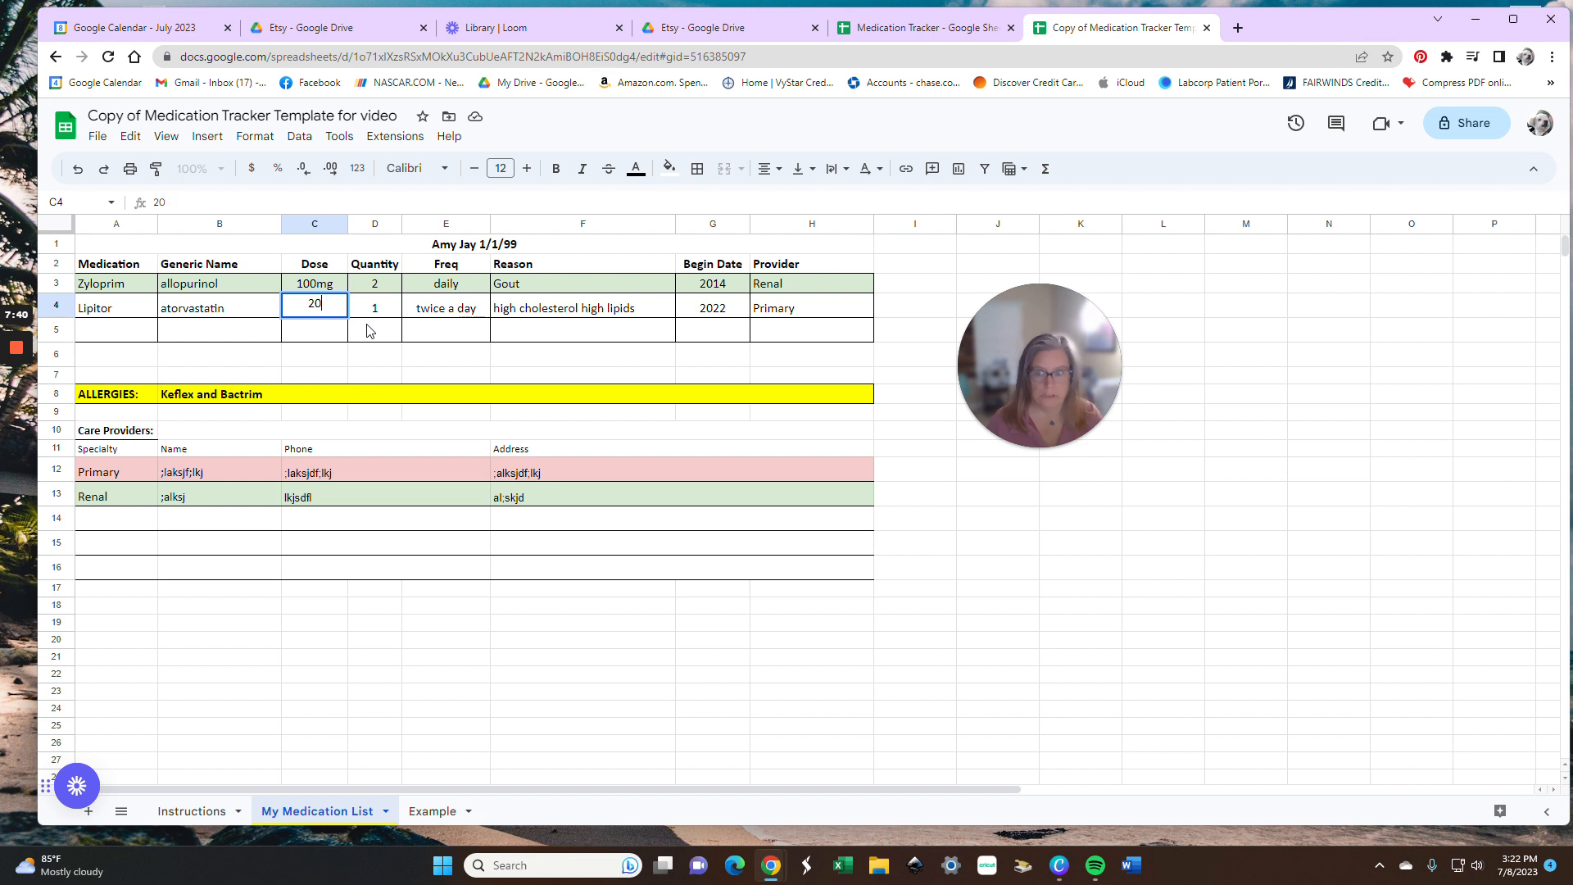
text(20mg)
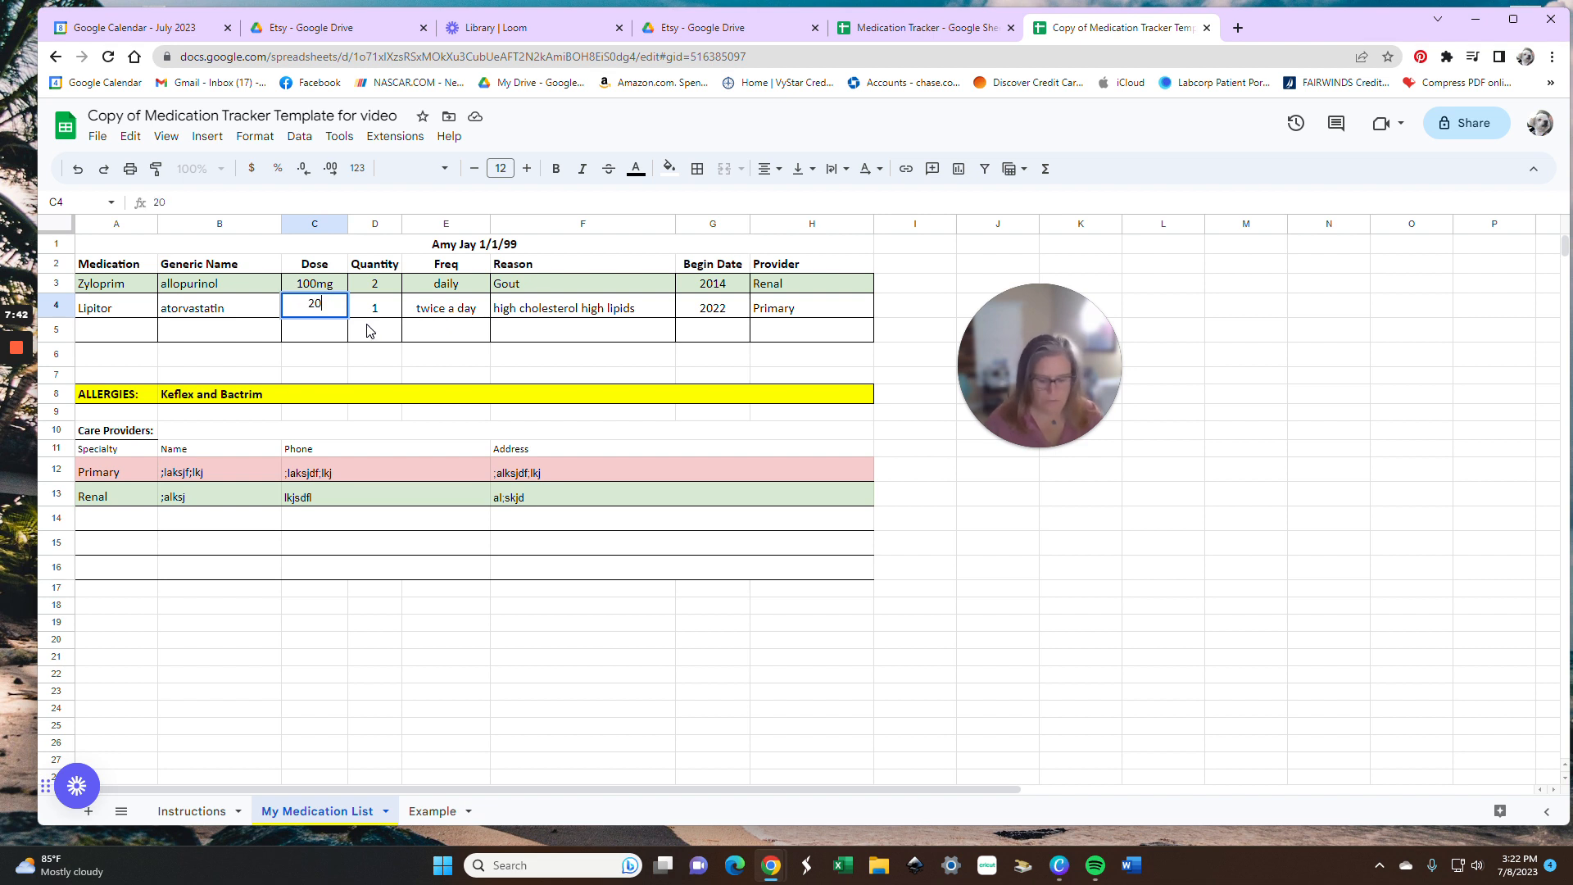
key(Left)
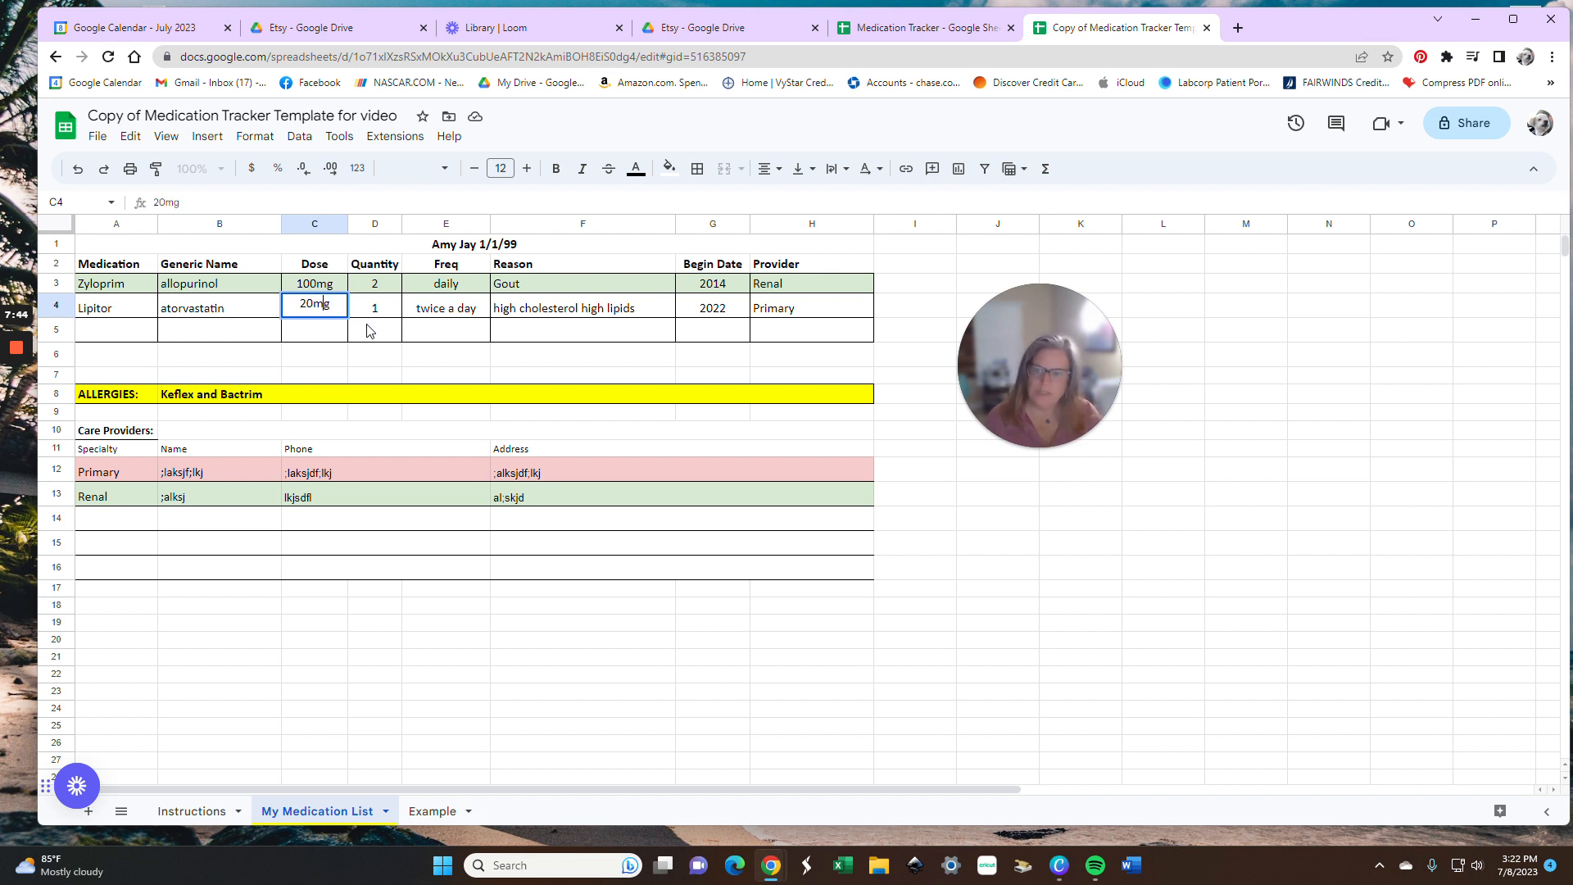
text(00)
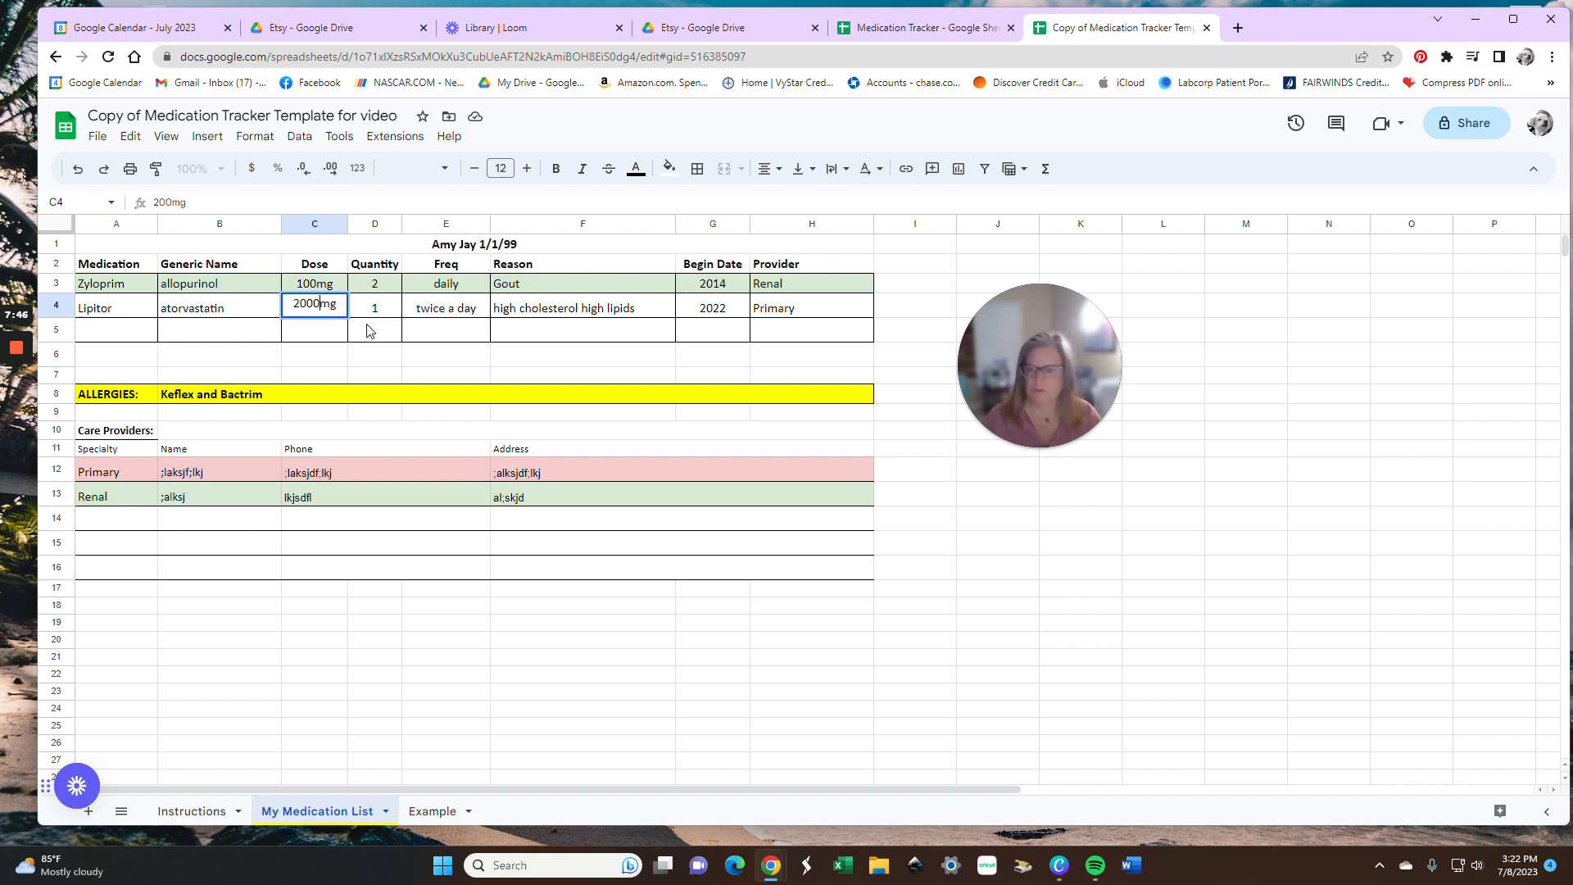
key(Return)
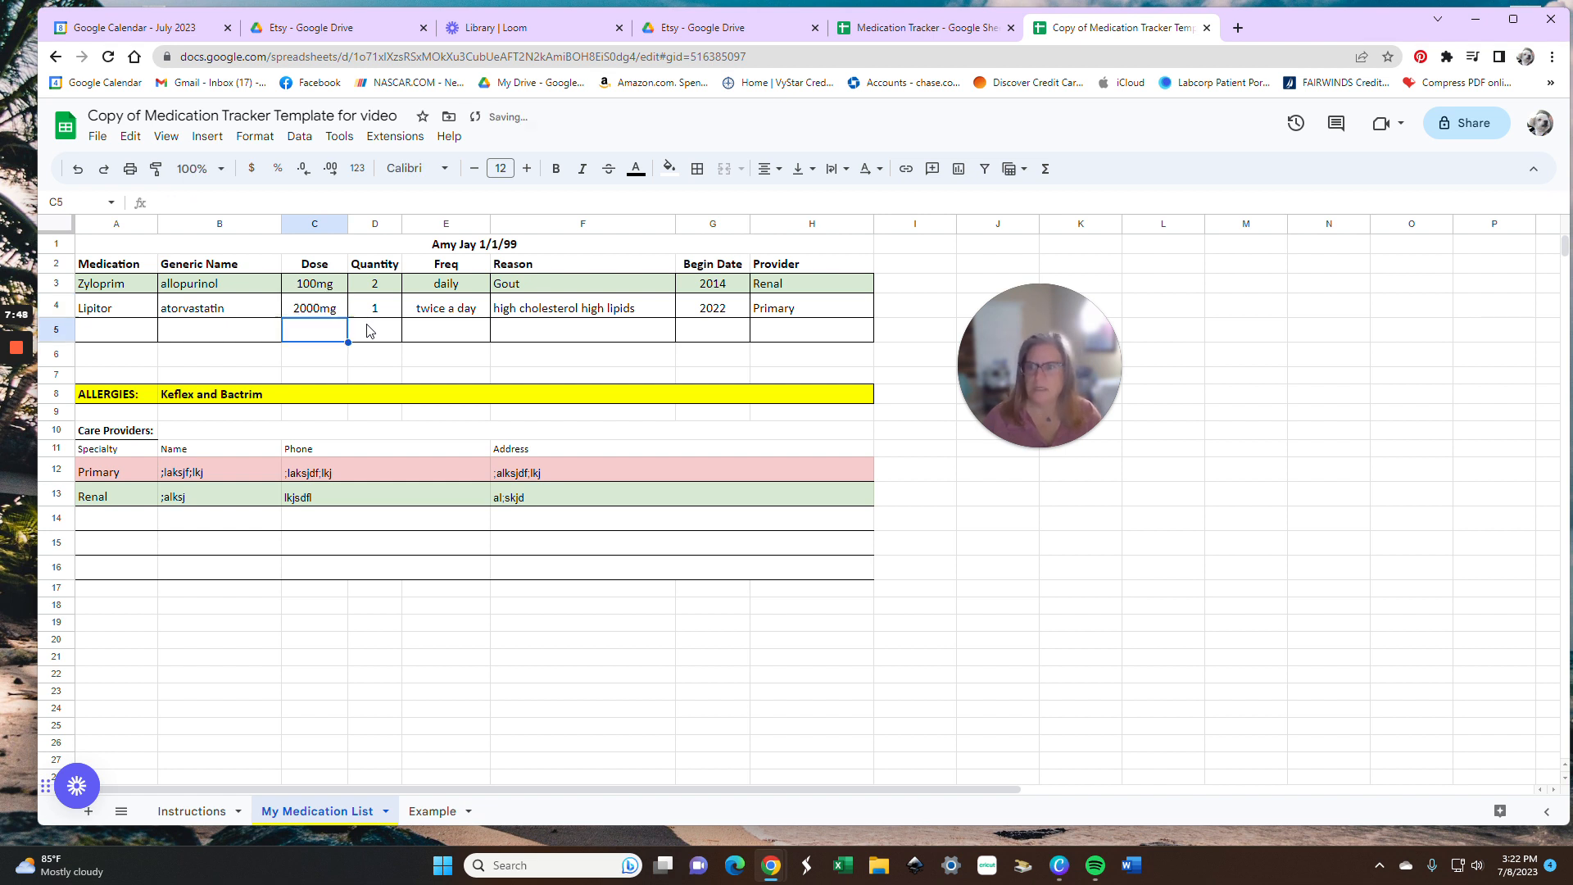
Step: Correct the Lipitor dose in C4 to 20mg through the formula bar
click(322, 312)
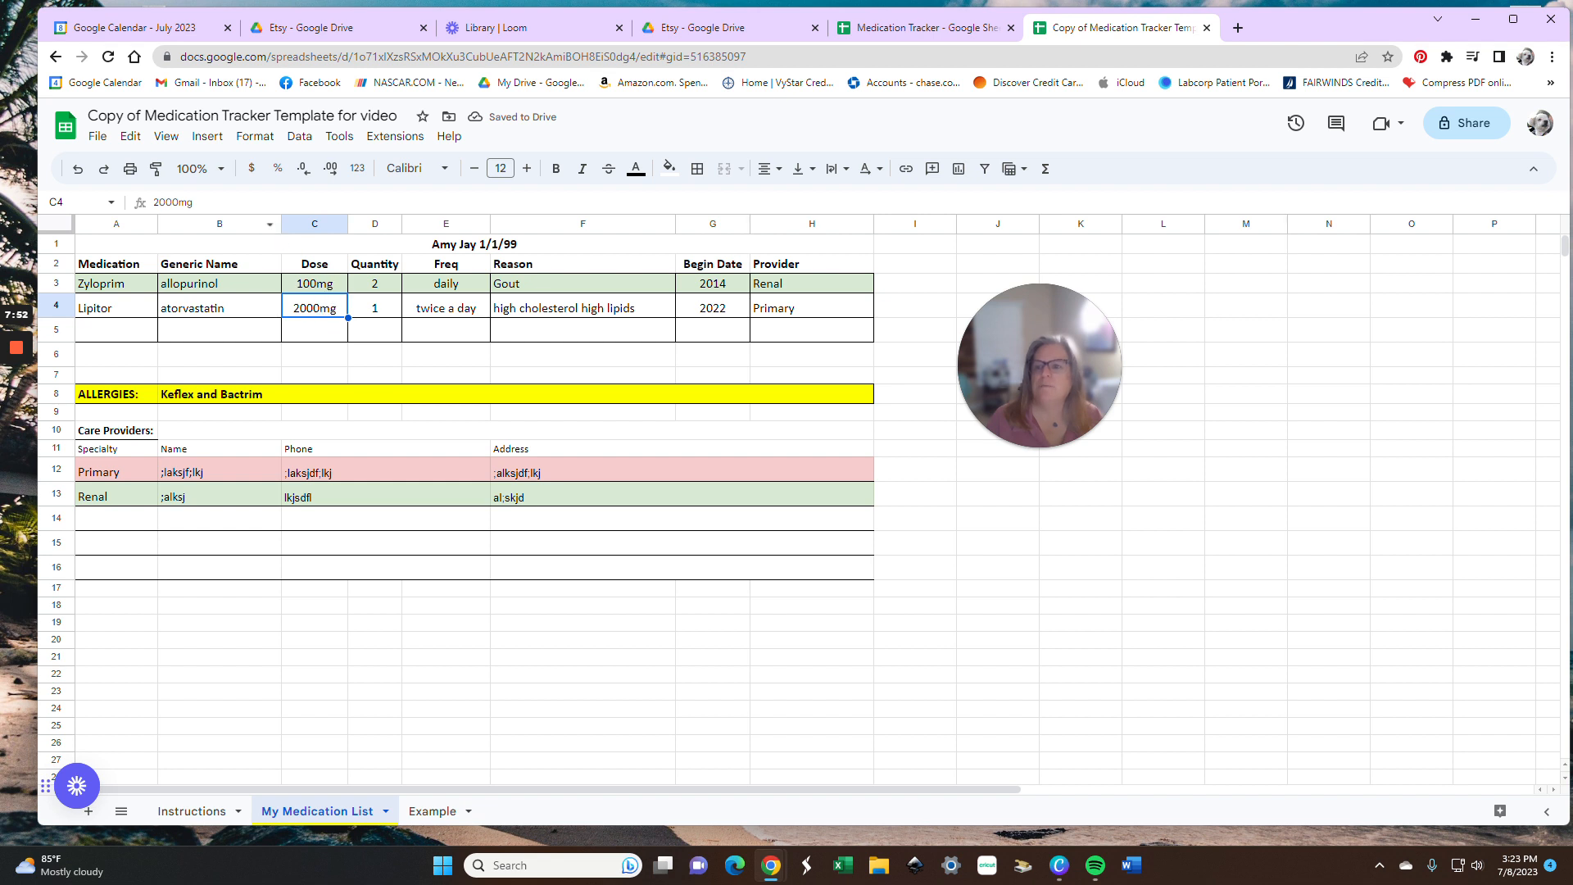
click(197, 202)
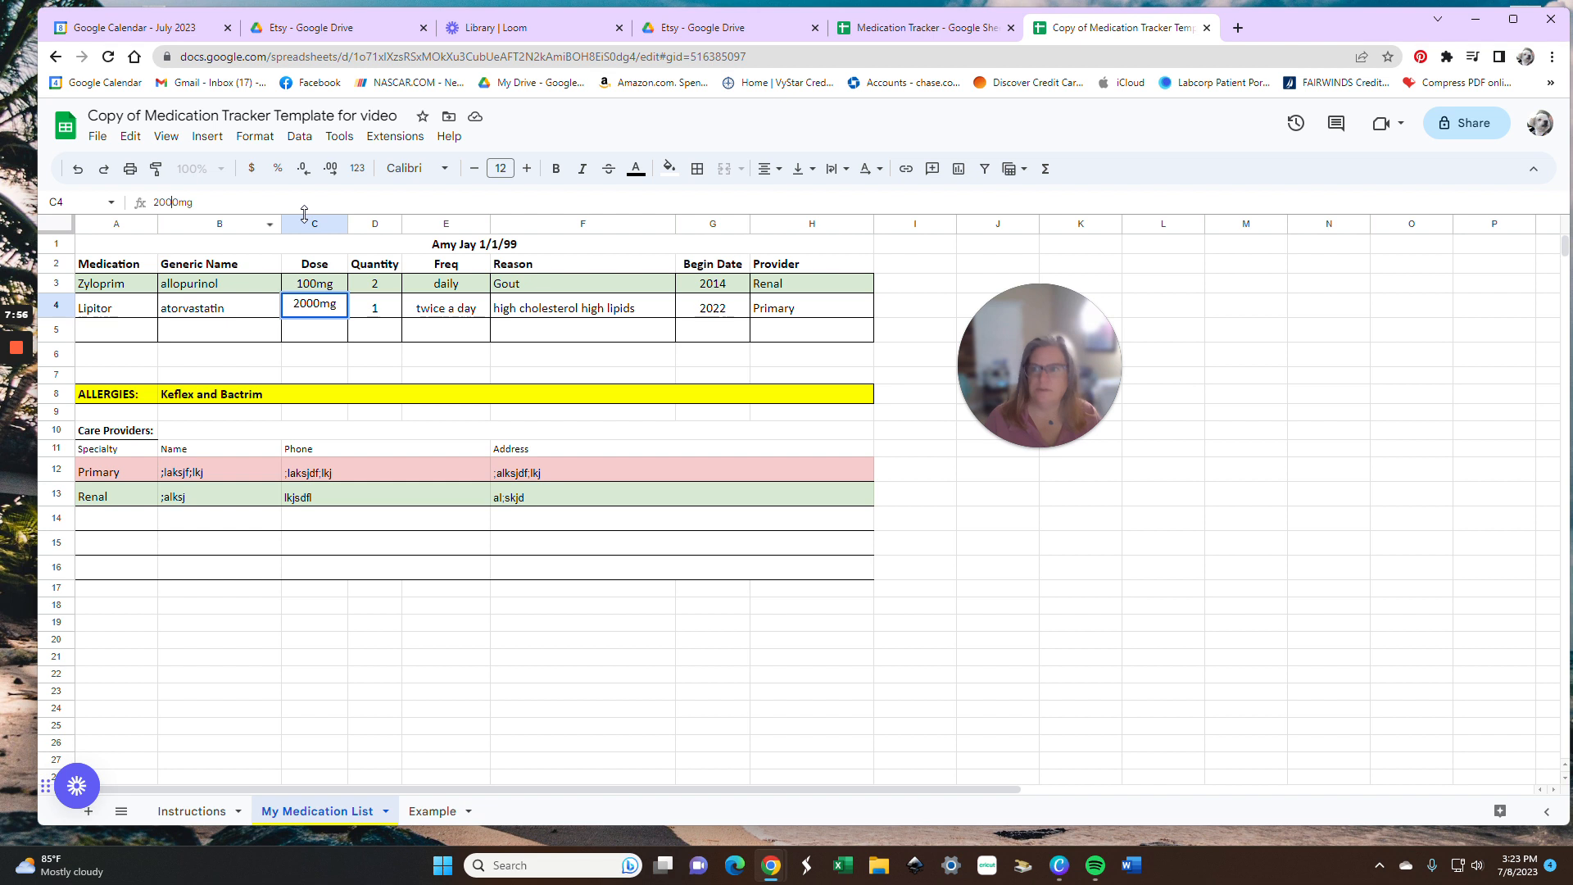
key(BackSpace)
key(BackSpace)
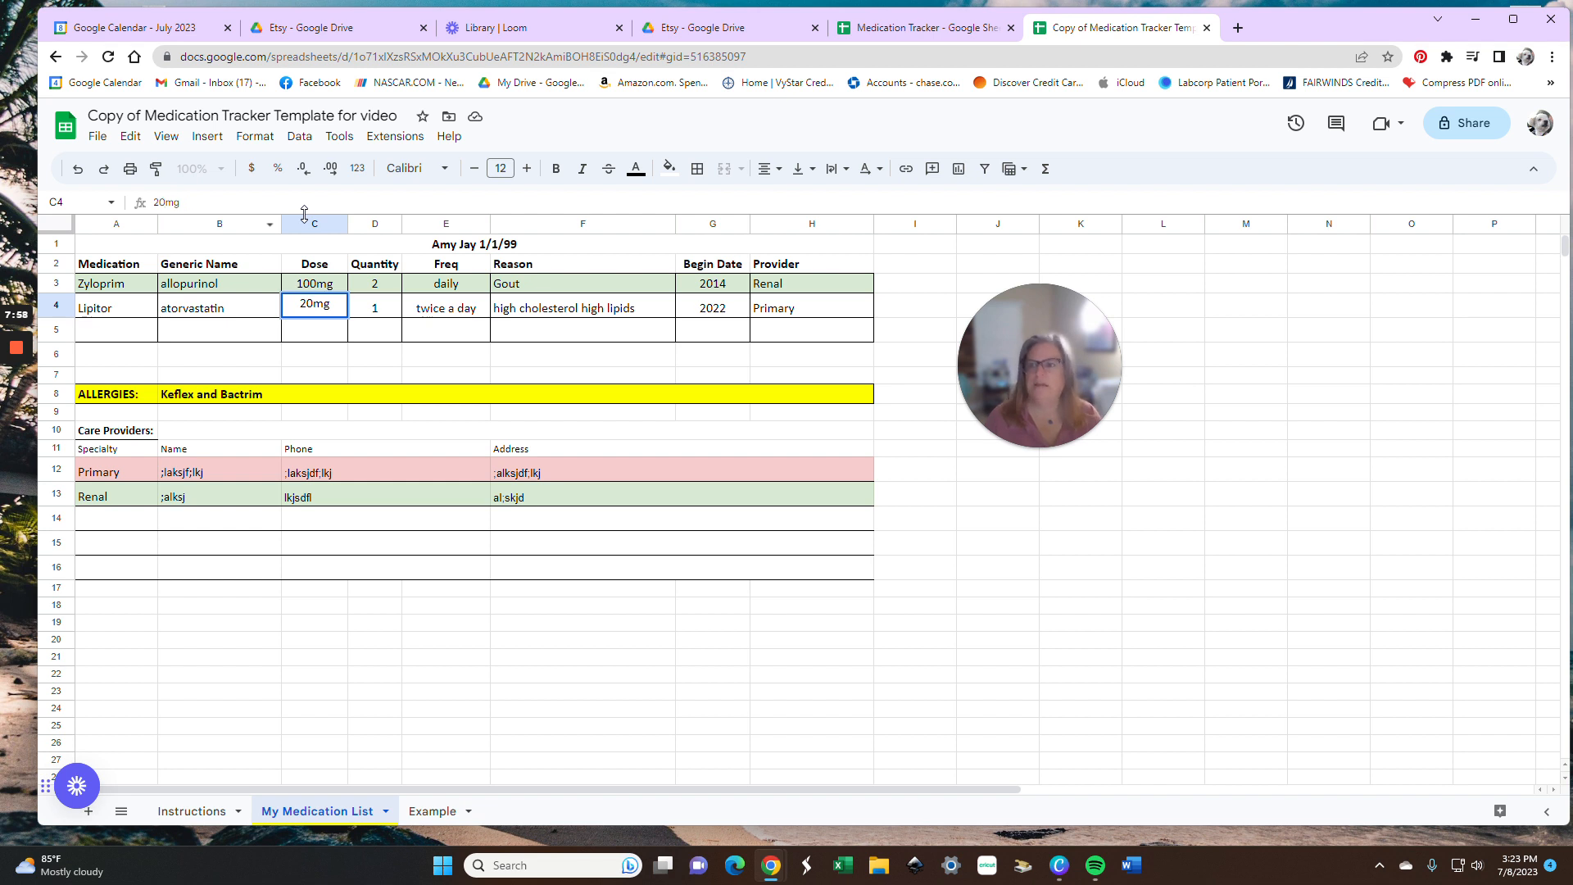
key(Return)
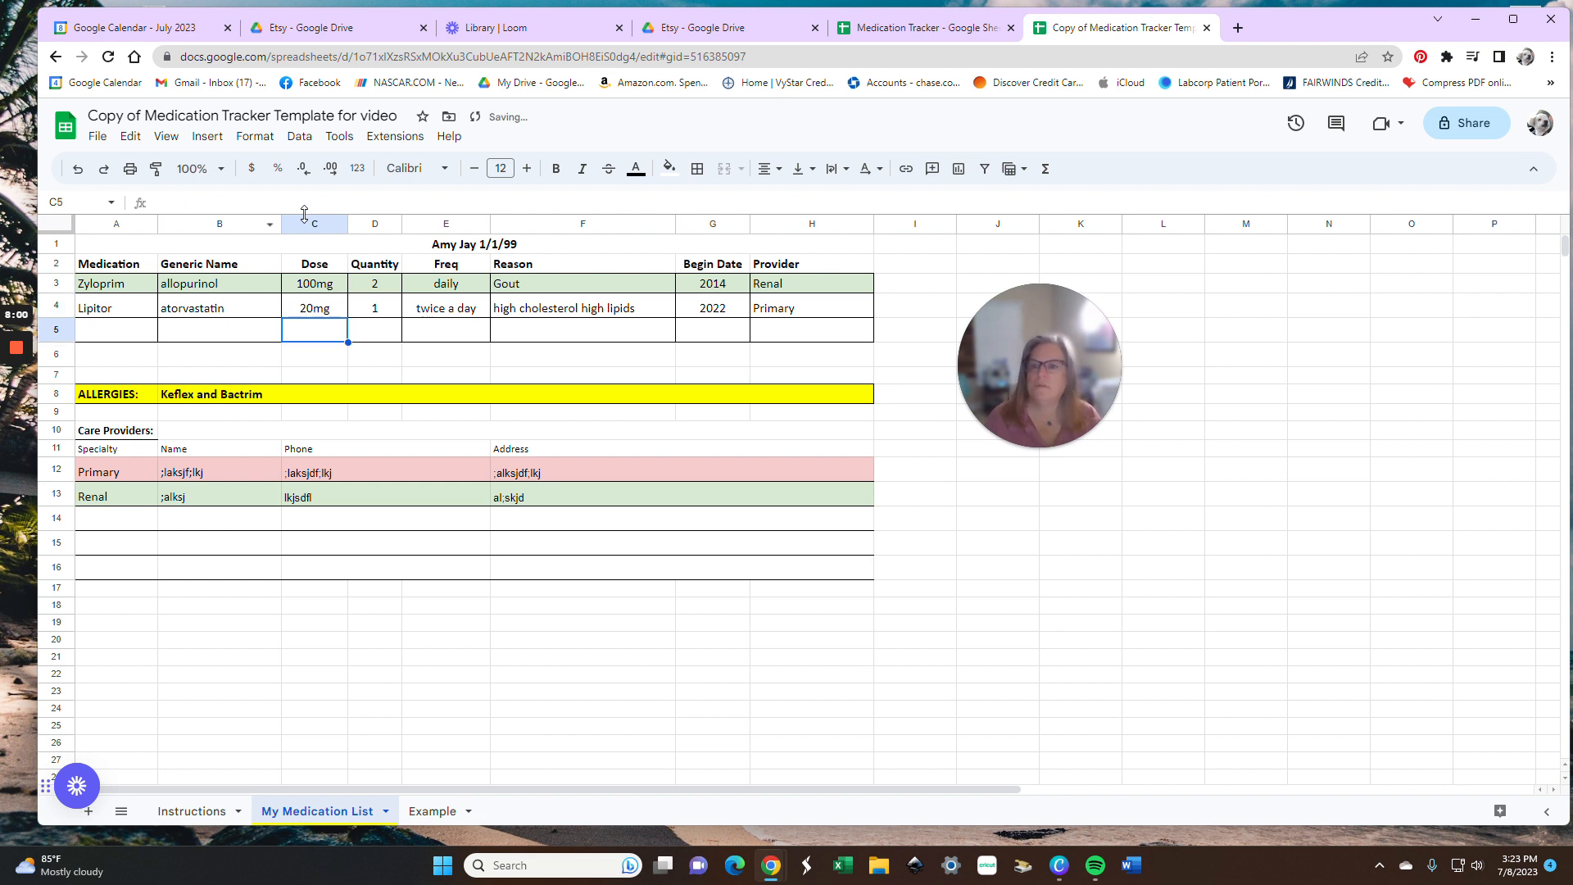